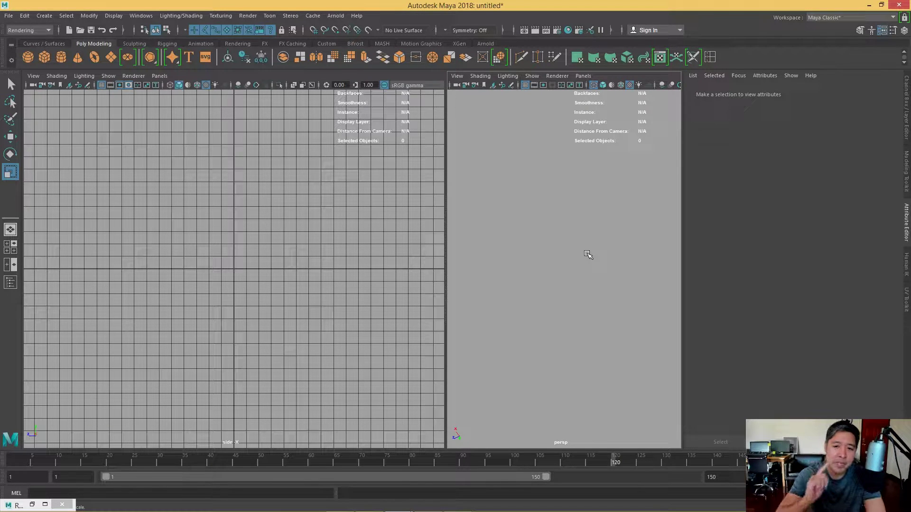
- Zoom out the side view of the empty scene
{"action": "scroll", "coordinate": [228, 245], "scroll_direction": "down", "scroll_amount": 3}
{"action": "scroll", "coordinate": [200, 245], "scroll_direction": "down", "scroll_amount": 2}
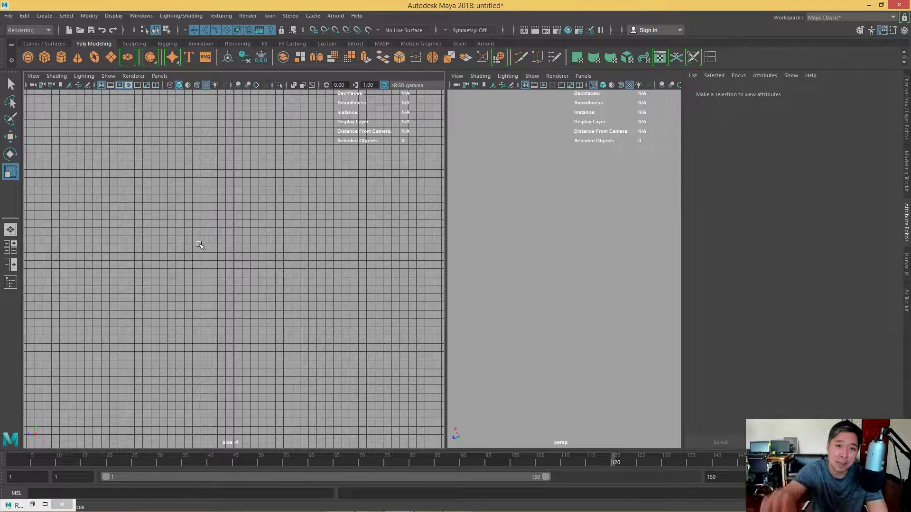
- Activate the EP Curve Tool and switch the left panel to the Top view
{"action": "left_click", "coordinate": [53, 44]}
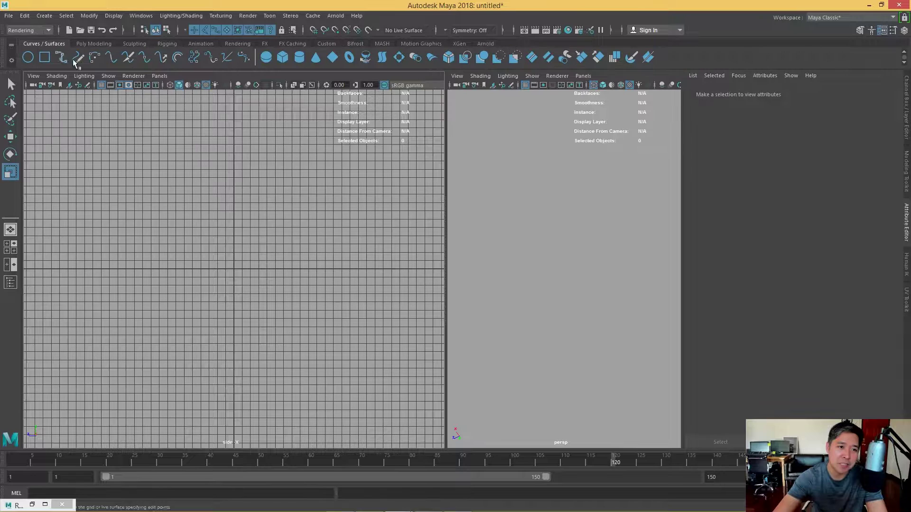
{"action": "left_click", "coordinate": [61, 56]}
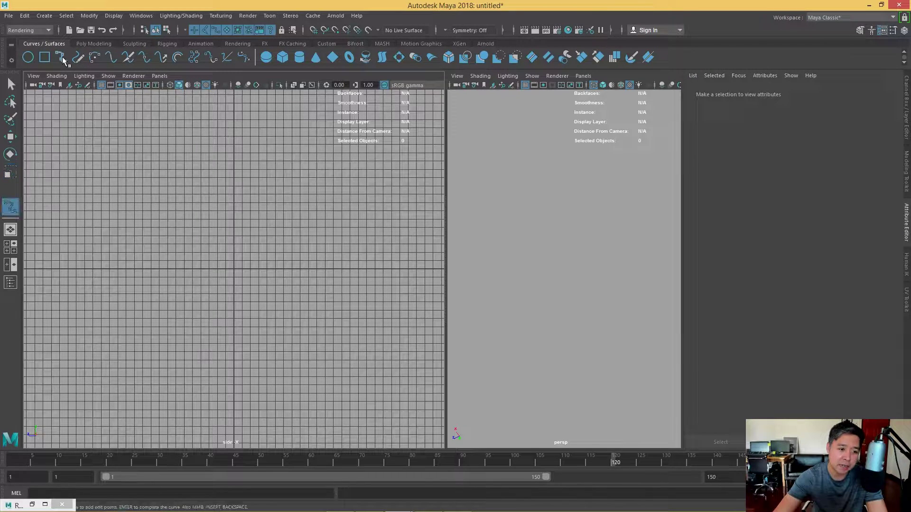
{"action": "scroll", "coordinate": [294, 303], "scroll_direction": "down", "scroll_amount": 3}
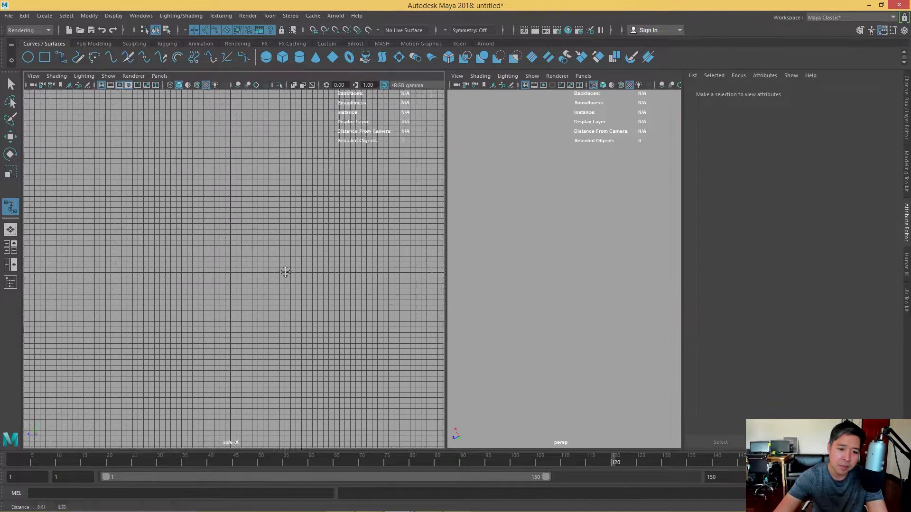
{"action": "key", "text": "space"}
{"action": "left_click_drag", "start_coordinate": [260, 306], "coordinate": [237, 304]}
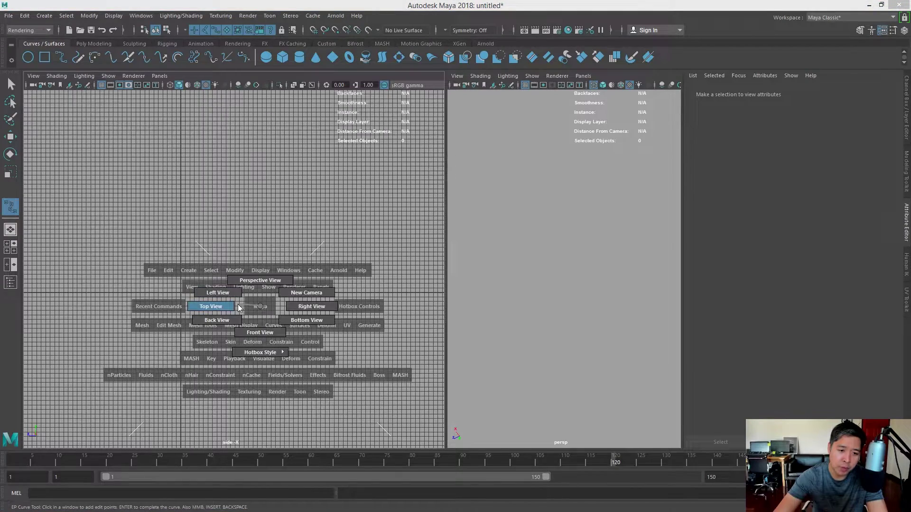
{"action": "scroll", "coordinate": [220, 261], "scroll_direction": "down", "scroll_amount": 3}
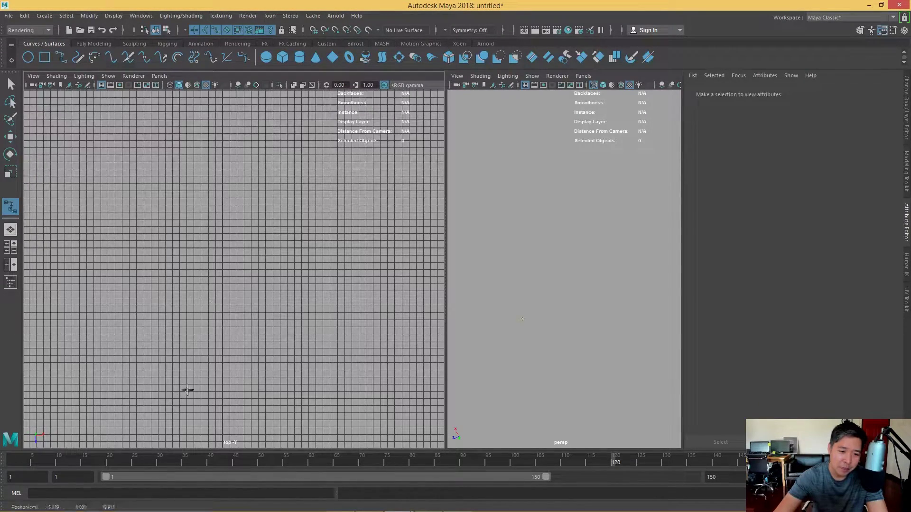
- Place the first edit points of the wavy curve in the top view
{"action": "left_click", "coordinate": [191, 392]}
{"action": "left_click", "coordinate": [264, 367]}
{"action": "left_click", "coordinate": [270, 320]}
{"action": "left_click", "coordinate": [200, 301]}
{"action": "left_click", "coordinate": [202, 258]}
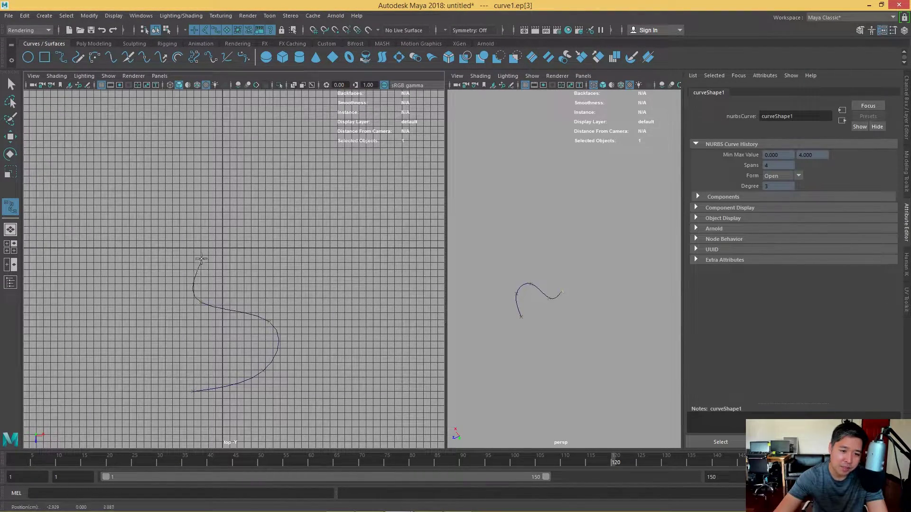
{"action": "left_click", "coordinate": [222, 203]}
{"action": "left_click", "coordinate": [172, 161]}
{"action": "middle_click_drag", "start_coordinate": [196, 144], "coordinate": [185, 223], "text": "alt"}
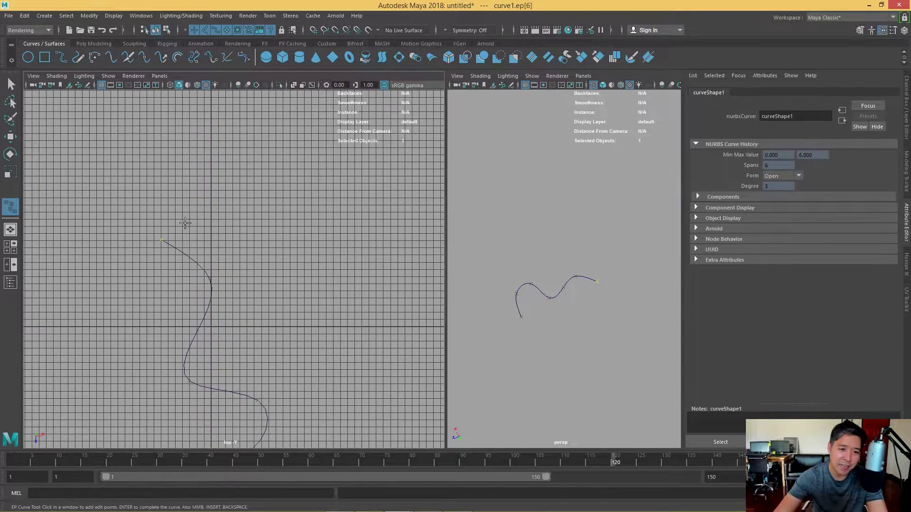
{"action": "left_click", "coordinate": [186, 167]}
- Continue the curve toward the lower right and finish it as 15-span curve1
{"action": "left_click", "coordinate": [349, 175]}
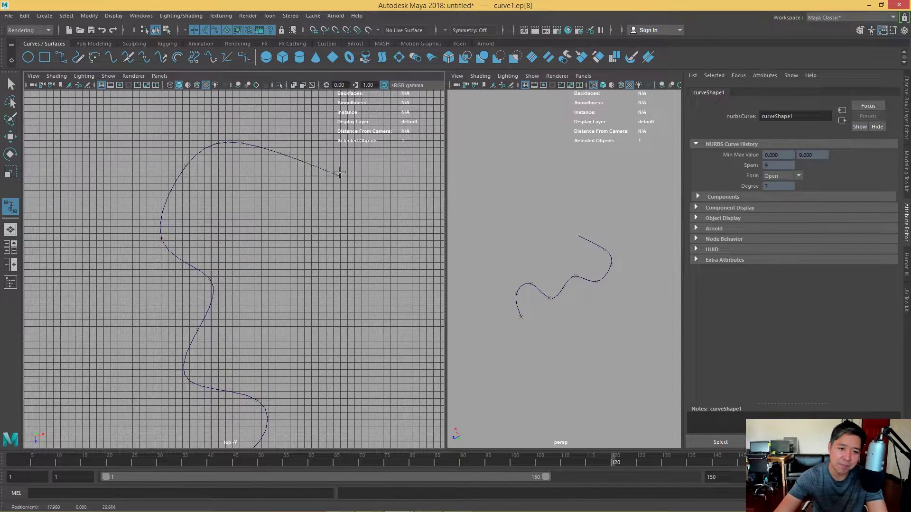
{"action": "left_click", "coordinate": [303, 242]}
{"action": "left_click", "coordinate": [326, 314]}
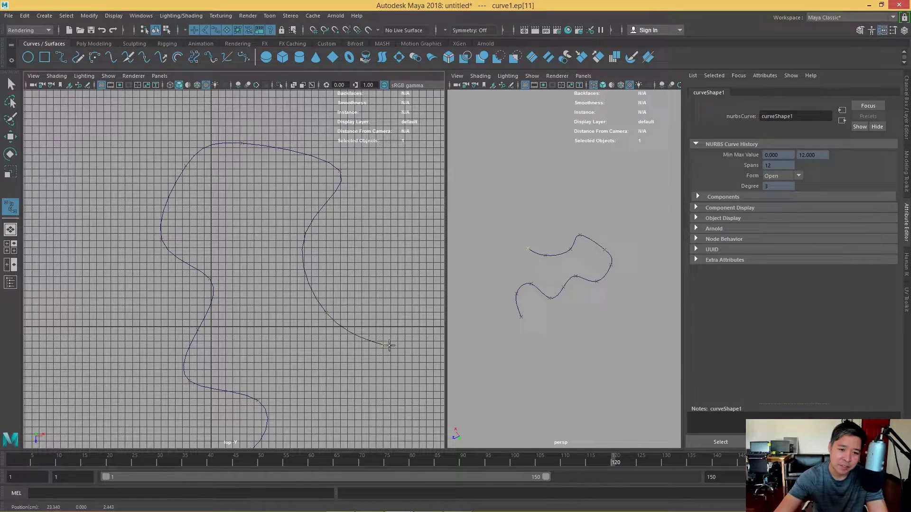
{"action": "left_click", "coordinate": [417, 383]}
{"action": "middle_click_drag", "start_coordinate": [375, 408], "coordinate": [332, 360], "text": "alt"}
{"action": "left_click", "coordinate": [341, 399]}
{"action": "middle_click_drag", "start_coordinate": [360, 418], "coordinate": [332, 379], "text": "alt"}
{"action": "left_click", "coordinate": [384, 415]}
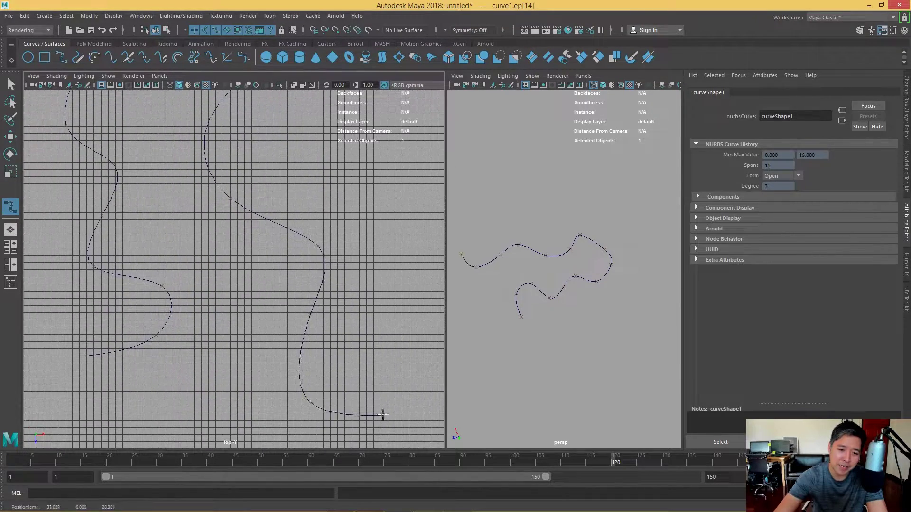
{"action": "scroll", "coordinate": [360, 386], "scroll_direction": "down", "scroll_amount": 1}
{"action": "scroll", "coordinate": [318, 360], "scroll_direction": "down", "scroll_amount": 1}
{"action": "key", "text": "Return"}
- Reselect curve1 and show it in a single maximized perspective view
{"action": "key", "text": "r"}
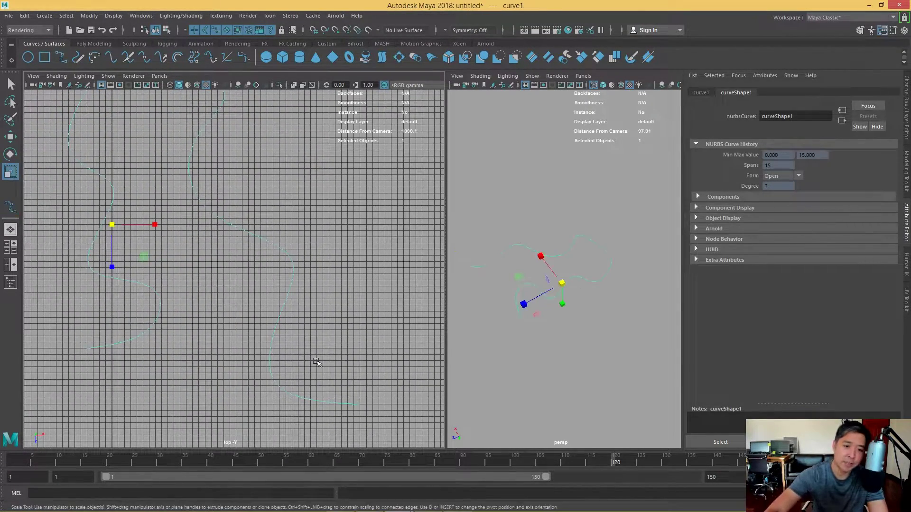
{"action": "scroll", "coordinate": [365, 337], "scroll_direction": "down", "scroll_amount": 1}
{"action": "left_click", "coordinate": [581, 294]}
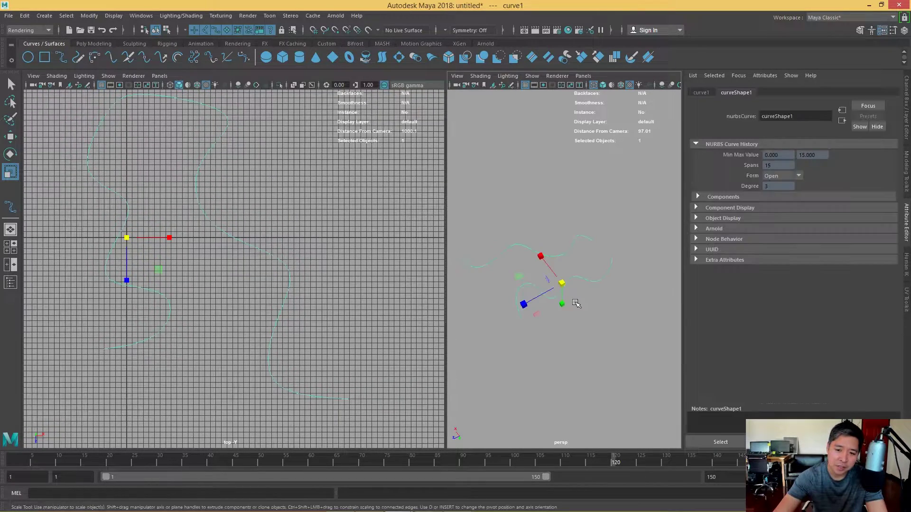
{"action": "key", "text": "space"}
{"action": "mouse_move", "coordinate": [588, 288]}
{"action": "left_mouse_down", "text": "alt"}
{"action": "mouse_move", "coordinate": [467, 262]}
{"action": "mouse_move", "coordinate": [471, 252]}
{"action": "mouse_move", "coordinate": [362, 269]}
{"action": "left_mouse_up", "text": "alt"}
{"action": "key", "text": "space"}
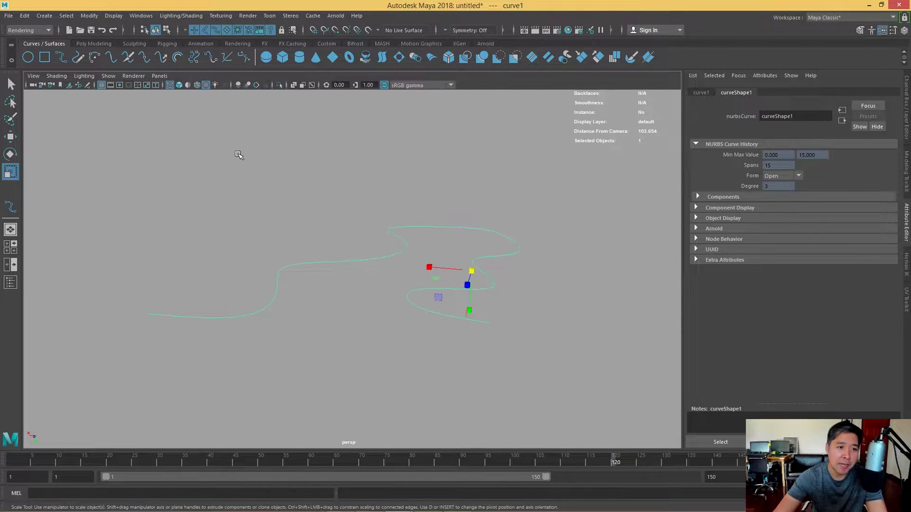
- Create nurbsCircle1, scale it up about 5.26 times, and move it to curve1's start
{"action": "left_click", "coordinate": [28, 58]}
{"action": "mouse_move", "coordinate": [472, 271]}
{"action": "left_mouse_down"}
{"action": "mouse_move", "coordinate": [505, 278]}
{"action": "mouse_move", "coordinate": [456, 291]}
{"action": "left_mouse_up"}
{"action": "key", "text": "w"}
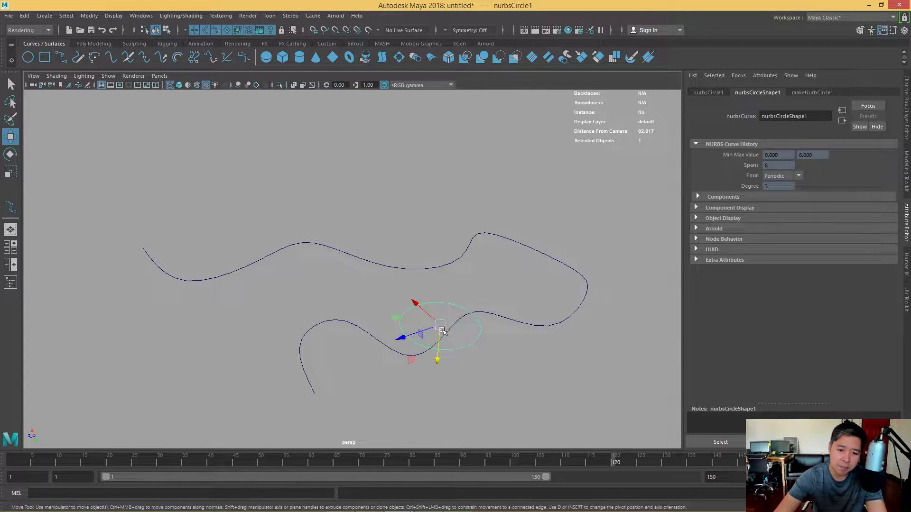
{"action": "left_click_drag", "start_coordinate": [441, 331], "coordinate": [483, 291], "text": "alt"}
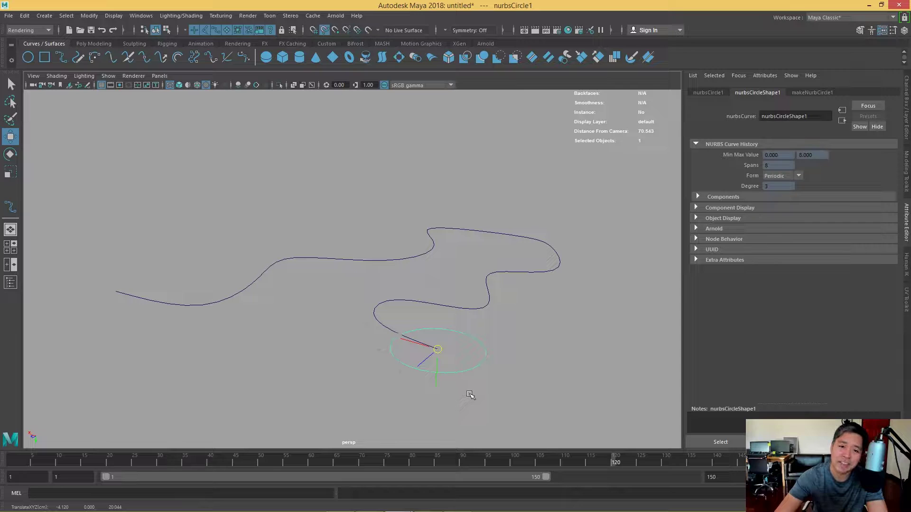
{"action": "mouse_move", "coordinate": [133, 304]}
{"action": "middle_mouse_down", "text": "alt"}
{"action": "mouse_move", "coordinate": [159, 286]}
{"action": "mouse_move", "coordinate": [223, 286]}
{"action": "middle_mouse_up", "text": "alt"}
{"action": "key", "text": "e"}
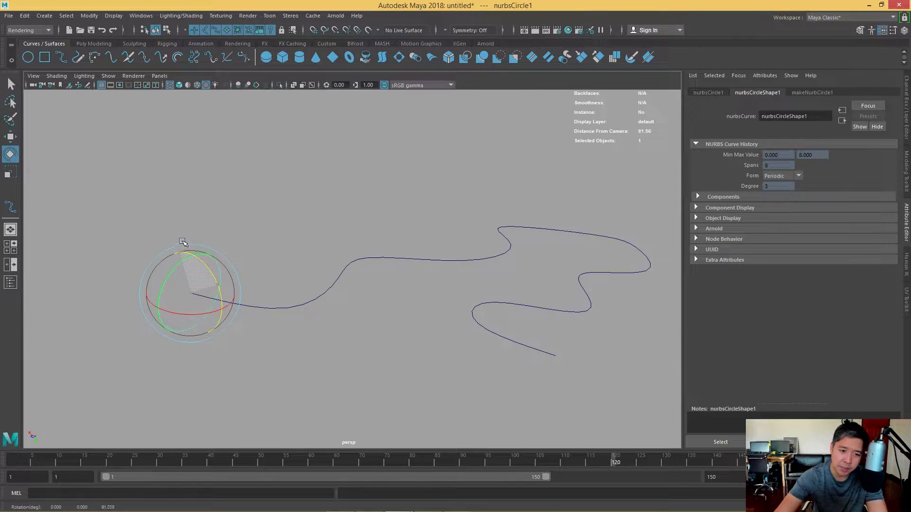
{"action": "left_click", "coordinate": [903, 30]}
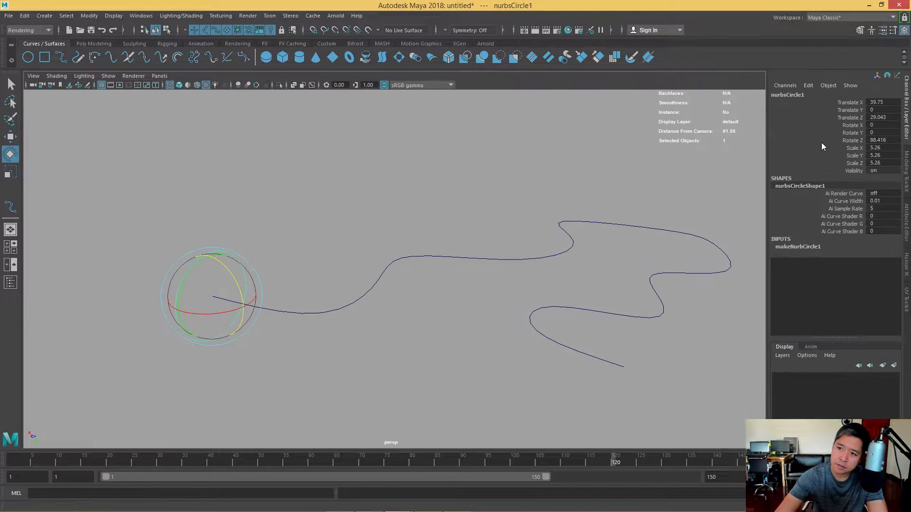
- Set the circle's Z rotation to 88.4° so it stands upright
{"action": "key", "text": "Return"}
{"action": "left_click", "coordinate": [418, 332]}
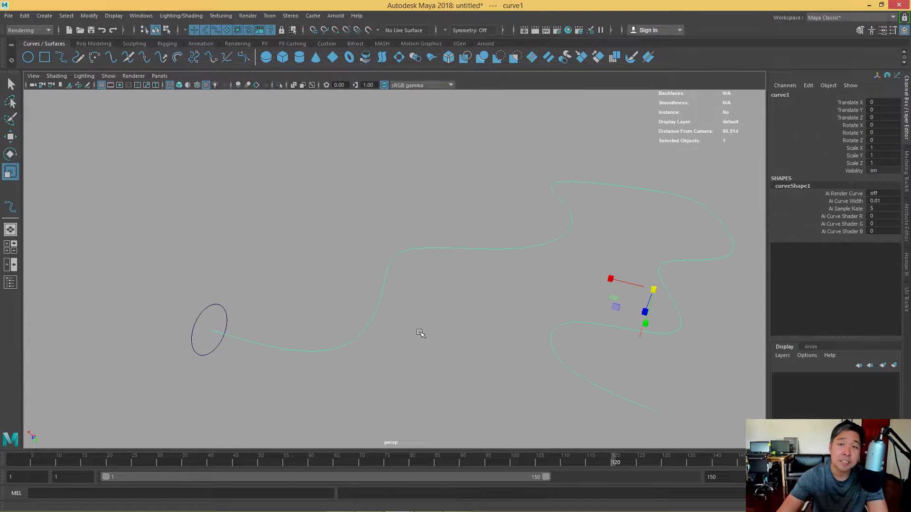
{"action": "middle_click_drag", "start_coordinate": [417, 333], "coordinate": [387, 269], "text": "alt"}
{"action": "key", "text": "r"}
- Select curve1 and inspect its control vertices, then return to object mode
{"action": "left_click", "coordinate": [340, 306]}
{"action": "left_click_drag", "start_coordinate": [340, 306], "coordinate": [391, 311], "text": "alt"}
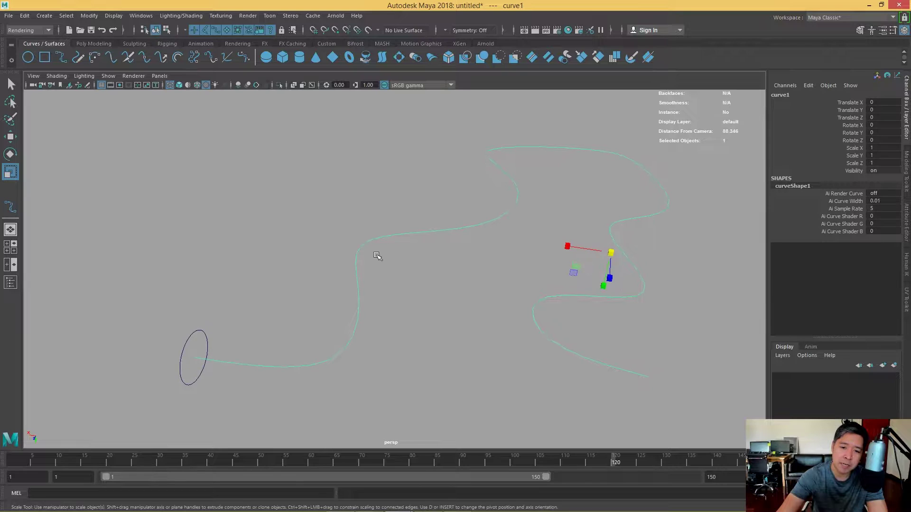
{"action": "right_click_drag", "start_coordinate": [374, 251], "coordinate": [347, 258]}
{"action": "mouse_move", "coordinate": [502, 264]}
{"action": "left_mouse_down", "text": "alt"}
{"action": "mouse_move", "coordinate": [422, 261]}
{"action": "mouse_move", "coordinate": [408, 281]}
{"action": "mouse_move", "coordinate": [310, 299]}
{"action": "left_mouse_up", "text": "alt"}
{"action": "left_click", "coordinate": [300, 293]}
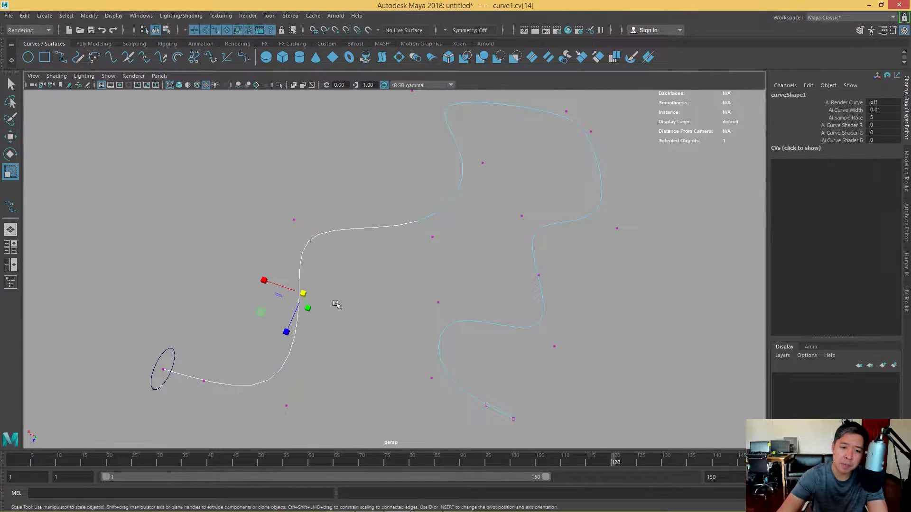
{"action": "mouse_move", "coordinate": [517, 226]}
{"action": "left_mouse_down", "text": "alt"}
{"action": "mouse_move", "coordinate": [468, 254]}
{"action": "mouse_move", "coordinate": [415, 238]}
{"action": "left_mouse_up", "text": "alt"}
{"action": "right_click", "coordinate": [415, 238]}
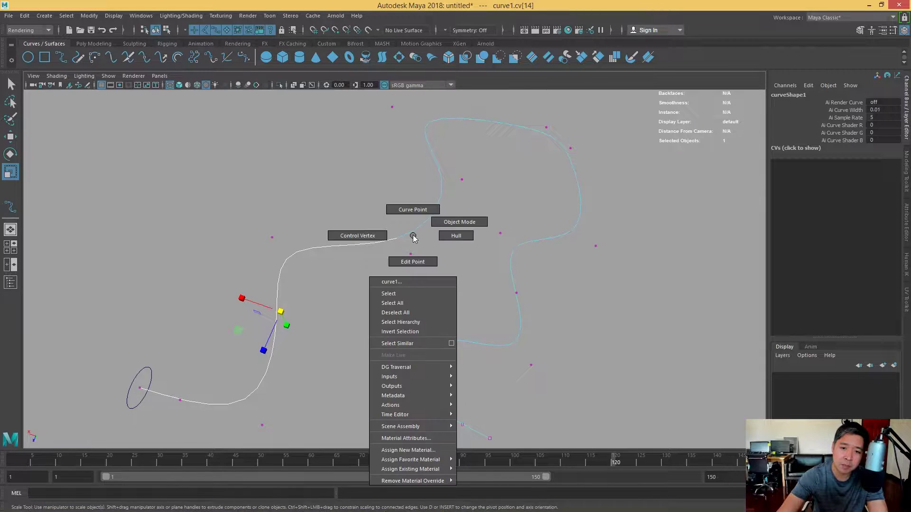
{"action": "key", "text": "F8"}
- Rebuild curve1 with 25 spans using the Rebuild Curve options
{"action": "key", "text": "F2"}
{"action": "left_click", "coordinate": [293, 16]}
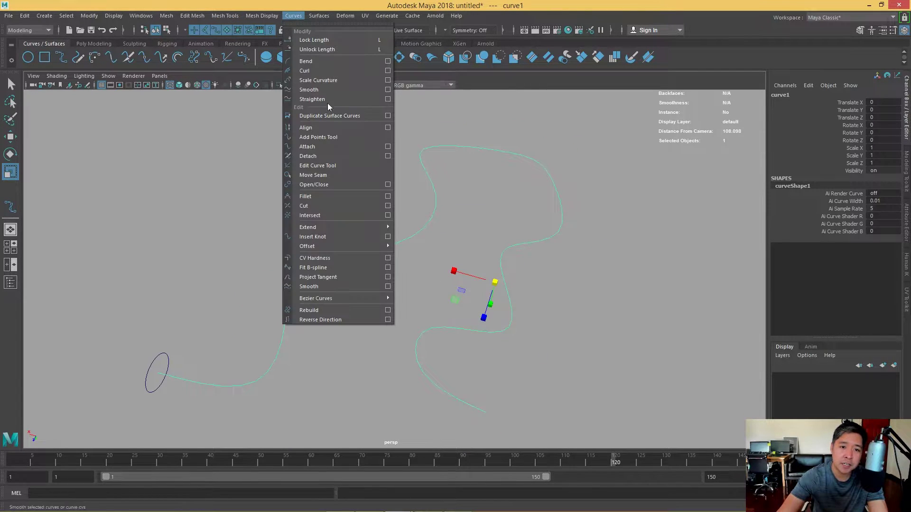
{"action": "left_click", "coordinate": [388, 310]}
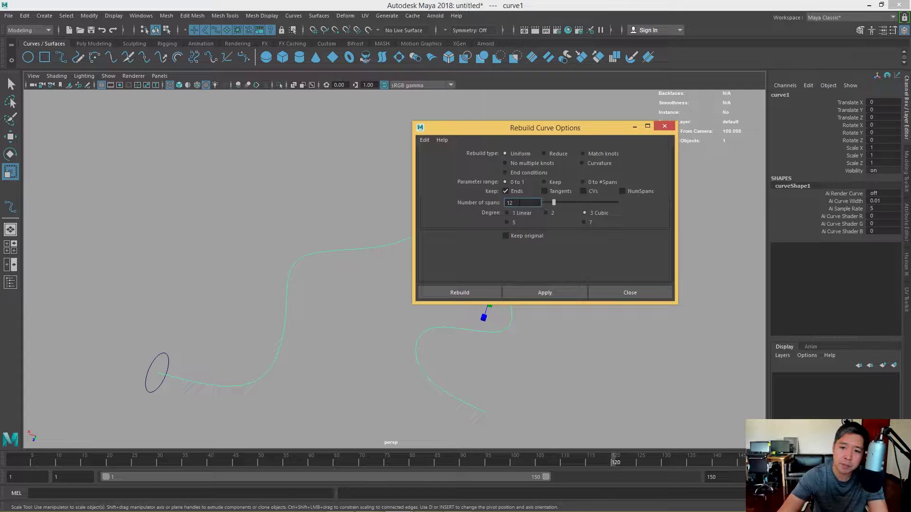
{"action": "type", "text": "25"}
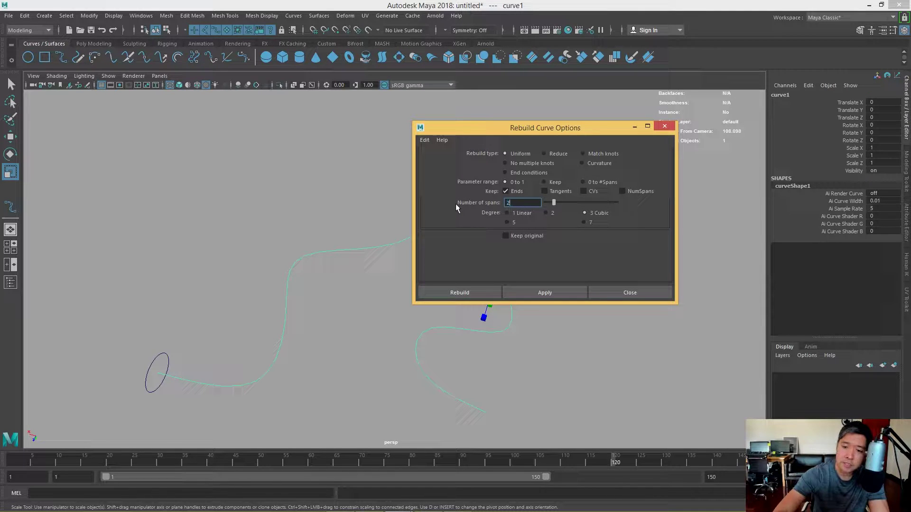
{"action": "left_click", "coordinate": [458, 292]}
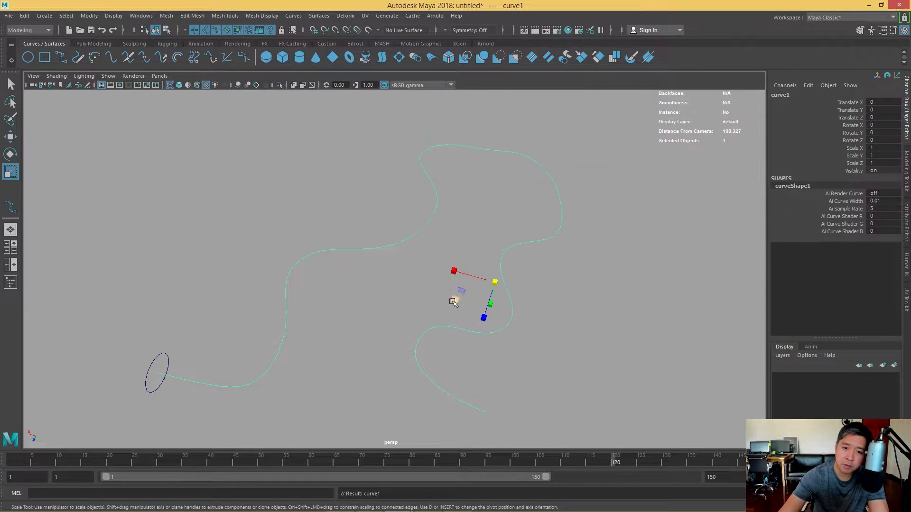
- Display curve1's control vertices and raise the first few to bend the path upward
{"action": "left_click_drag", "start_coordinate": [453, 301], "coordinate": [422, 242], "text": "alt"}
{"action": "key", "text": "F8"}
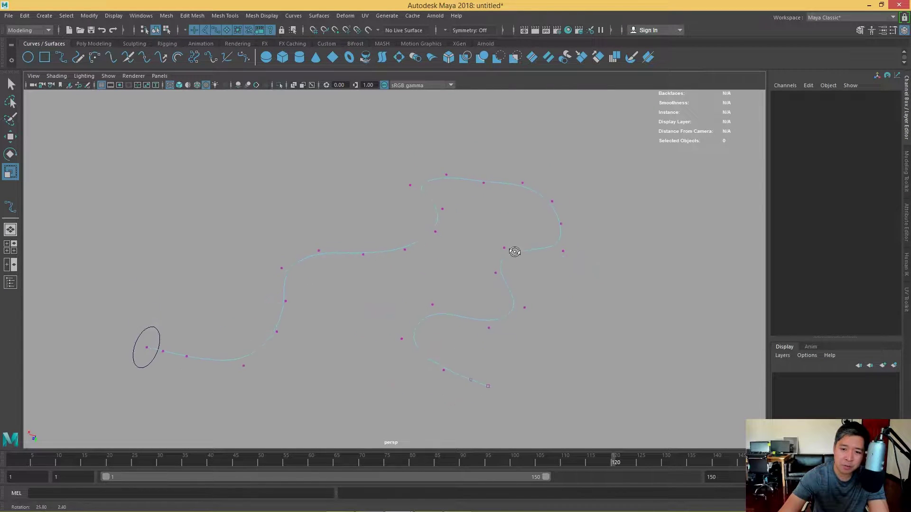
{"action": "left_click_drag", "start_coordinate": [496, 248], "coordinate": [385, 287], "text": "alt"}
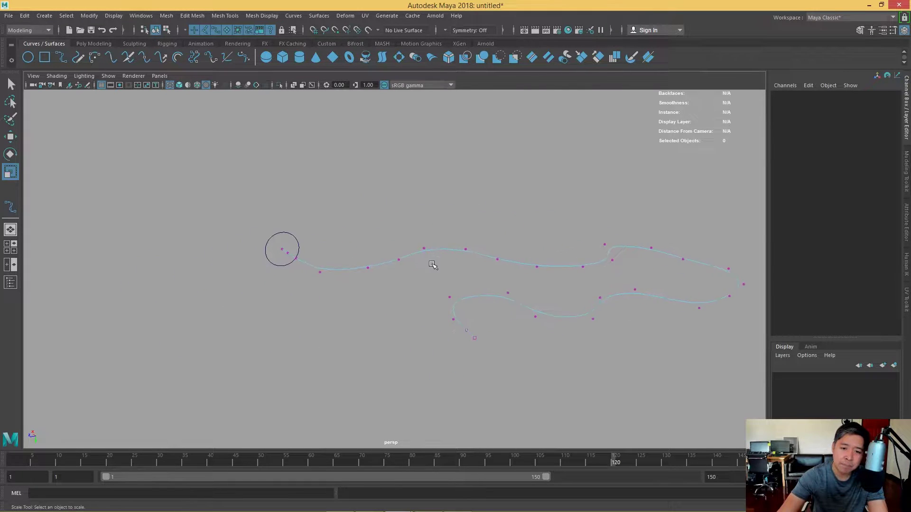
{"action": "left_click", "coordinate": [368, 268]}
{"action": "key", "text": "w"}
{"action": "mouse_move", "coordinate": [369, 280]}
{"action": "left_mouse_down"}
{"action": "mouse_move", "coordinate": [366, 248]}
{"action": "mouse_move", "coordinate": [429, 260]}
{"action": "mouse_move", "coordinate": [382, 285]}
{"action": "left_mouse_up"}
{"action": "left_click", "coordinate": [396, 259]}
{"action": "left_click", "coordinate": [384, 309]}
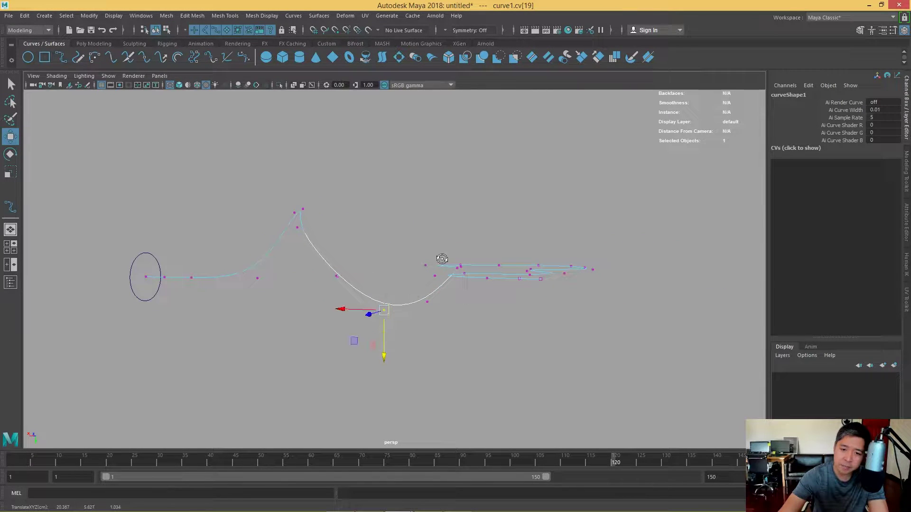
{"action": "left_click_drag", "start_coordinate": [442, 259], "coordinate": [310, 309], "text": "alt"}
{"action": "left_click", "coordinate": [308, 298]}
{"action": "mouse_move", "coordinate": [311, 343]}
{"action": "left_mouse_down", "text": "alt"}
{"action": "mouse_move", "coordinate": [315, 329]}
{"action": "mouse_move", "coordinate": [280, 343]}
{"action": "mouse_move", "coordinate": [332, 337]}
{"action": "mouse_move", "coordinate": [335, 351]}
{"action": "left_mouse_up", "text": "alt"}
- Move further control vertices to new heights, then select nurbsCircle1
{"action": "left_click", "coordinate": [275, 313]}
{"action": "left_click", "coordinate": [334, 335]}
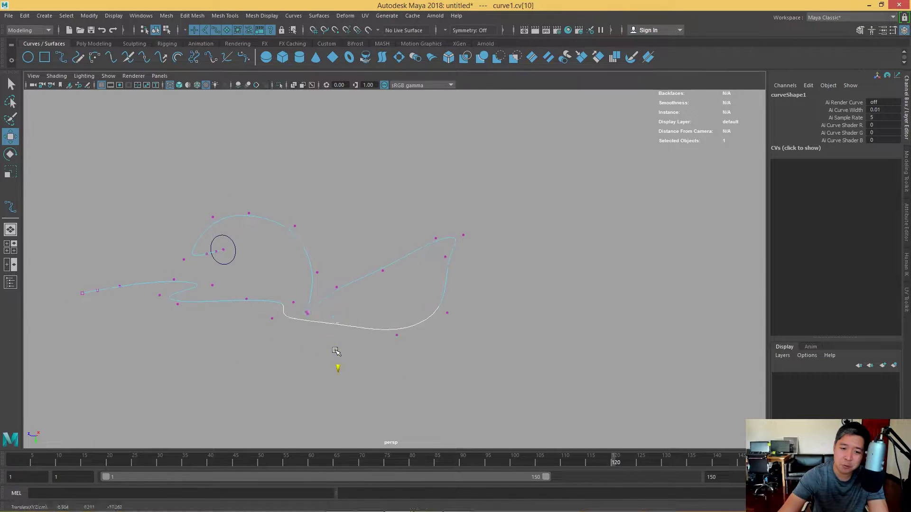
{"action": "left_click", "coordinate": [448, 313]}
{"action": "left_click_drag", "start_coordinate": [463, 315], "coordinate": [461, 307], "text": "alt"}
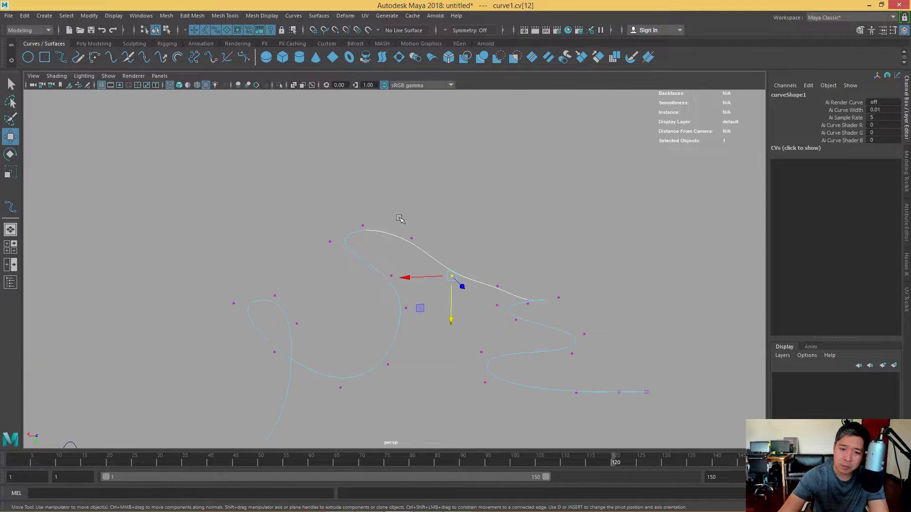
{"action": "left_click", "coordinate": [418, 247]}
{"action": "mouse_move", "coordinate": [418, 248]}
{"action": "left_mouse_down", "text": "alt"}
{"action": "mouse_move", "coordinate": [413, 277]}
{"action": "mouse_move", "coordinate": [481, 325]}
{"action": "mouse_move", "coordinate": [488, 281]}
{"action": "mouse_move", "coordinate": [340, 303]}
{"action": "mouse_move", "coordinate": [362, 319]}
{"action": "left_mouse_up", "text": "alt"}
{"action": "left_click", "coordinate": [463, 266]}
{"action": "left_click", "coordinate": [341, 297]}
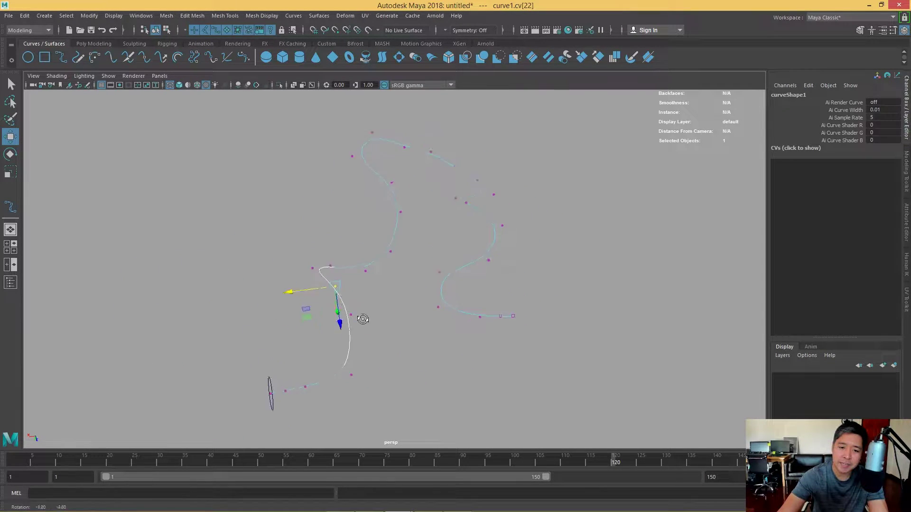
{"action": "right_click_drag", "start_coordinate": [379, 260], "coordinate": [367, 261]}
{"action": "left_click_drag", "start_coordinate": [367, 261], "coordinate": [306, 283], "text": "alt"}
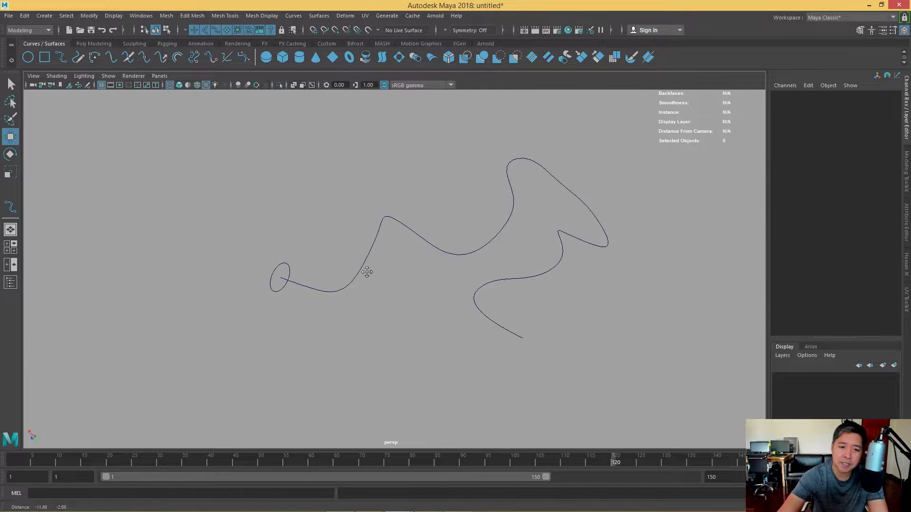
{"action": "left_click", "coordinate": [280, 268]}
- Extrude nurbsCircle1 along curve1 into a tube and inspect it smooth shaded
{"action": "left_click", "coordinate": [403, 222], "text": "shift"}
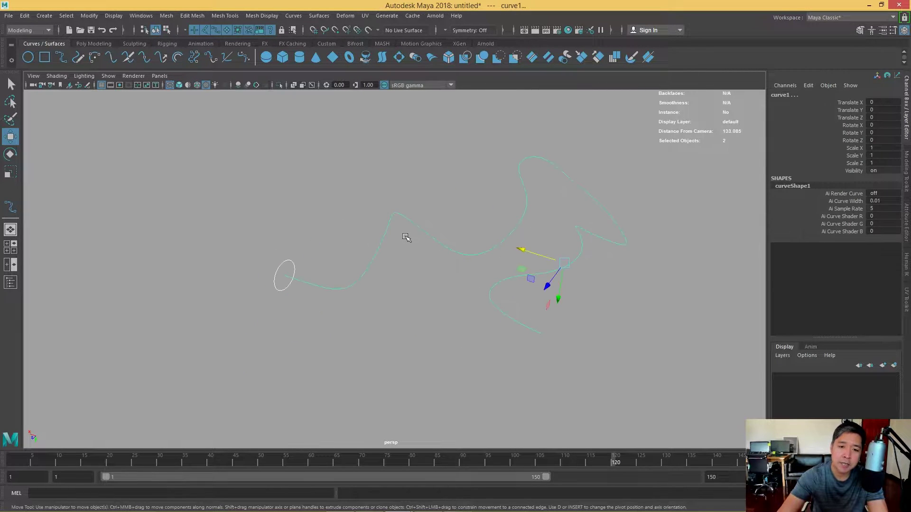
{"action": "left_click", "coordinate": [294, 15]}
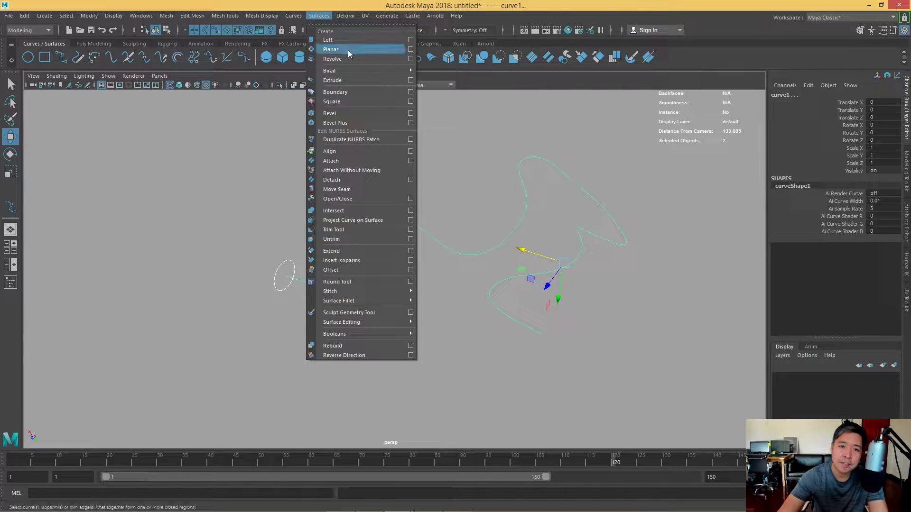
{"action": "left_click", "coordinate": [344, 79]}
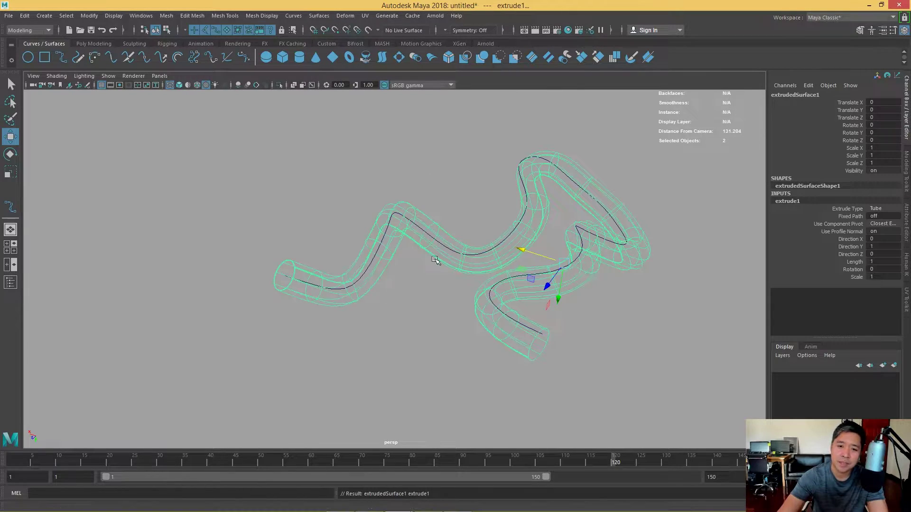
{"action": "mouse_move", "coordinate": [433, 260]}
{"action": "left_mouse_down", "text": "alt"}
{"action": "mouse_move", "coordinate": [486, 240]}
{"action": "mouse_move", "coordinate": [370, 331]}
{"action": "mouse_move", "coordinate": [512, 319]}
{"action": "mouse_move", "coordinate": [375, 316]}
{"action": "left_mouse_up", "text": "alt"}
{"action": "left_click", "coordinate": [370, 331]}
{"action": "key", "text": "5"}
{"action": "mouse_move", "coordinate": [479, 305]}
{"action": "left_mouse_down", "text": "alt"}
{"action": "mouse_move", "coordinate": [437, 254]}
{"action": "mouse_move", "coordinate": [469, 294]}
{"action": "mouse_move", "coordinate": [433, 270]}
{"action": "mouse_move", "coordinate": [380, 295]}
{"action": "mouse_move", "coordinate": [457, 260]}
{"action": "mouse_move", "coordinate": [378, 264]}
{"action": "mouse_move", "coordinate": [440, 236]}
{"action": "left_mouse_up", "text": "alt"}
{"action": "mouse_move", "coordinate": [603, 188]}
{"action": "left_mouse_down", "text": "alt"}
{"action": "mouse_move", "coordinate": [522, 190]}
{"action": "mouse_move", "coordinate": [484, 209]}
{"action": "mouse_move", "coordinate": [565, 199]}
{"action": "mouse_move", "coordinate": [512, 224]}
{"action": "mouse_move", "coordinate": [320, 214]}
{"action": "left_mouse_up", "text": "alt"}
- In wireframe, adjust curve1's control points at the bends
{"action": "key", "text": "4"}
{"action": "left_click", "coordinate": [418, 216]}
{"action": "mouse_move", "coordinate": [335, 204]}
{"action": "right_mouse_down"}
{"action": "mouse_move", "coordinate": [319, 213]}
{"action": "mouse_move", "coordinate": [335, 205]}
{"action": "right_mouse_up"}
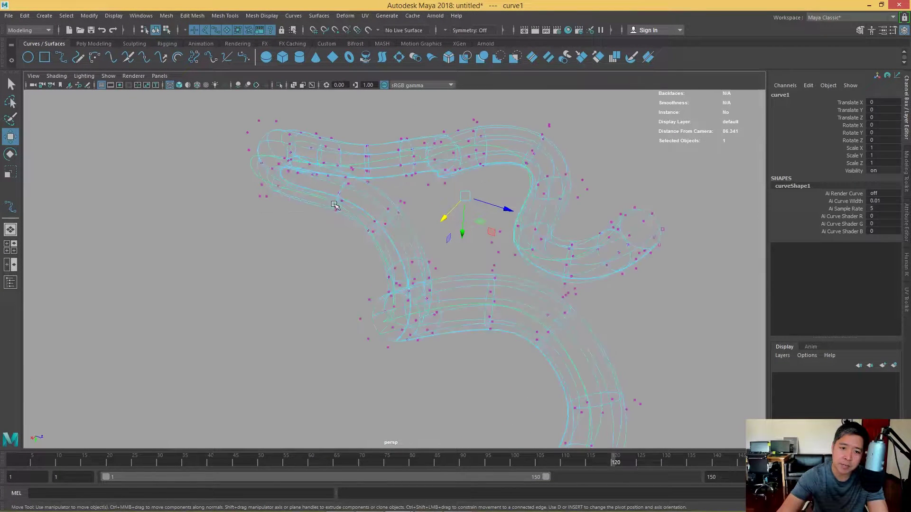
{"action": "left_click_drag", "start_coordinate": [352, 223], "coordinate": [358, 258], "text": "alt"}
{"action": "scroll", "coordinate": [473, 282], "scroll_direction": "up", "scroll_amount": 5}
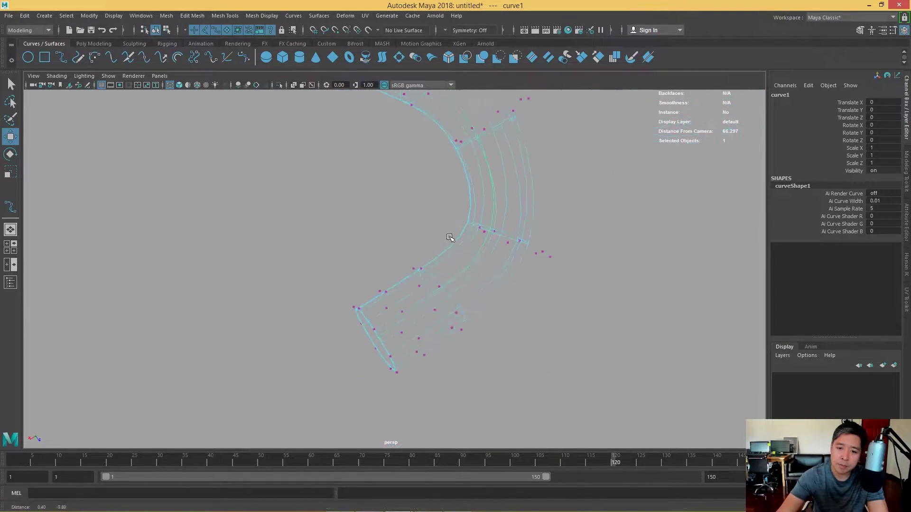
{"action": "right_click_drag", "start_coordinate": [473, 283], "coordinate": [462, 261]}
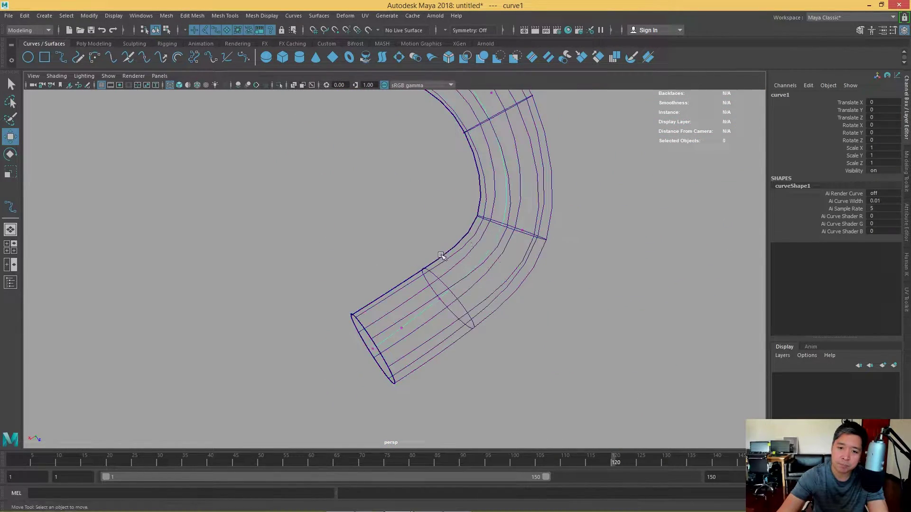
{"action": "mouse_move", "coordinate": [463, 261]}
{"action": "left_mouse_down", "text": "alt"}
{"action": "mouse_move", "coordinate": [442, 172]}
{"action": "mouse_move", "coordinate": [433, 284]}
{"action": "mouse_move", "coordinate": [429, 265]}
{"action": "left_mouse_up", "text": "alt"}
{"action": "scroll", "coordinate": [441, 172], "scroll_direction": "down", "scroll_amount": 5}
{"action": "right_click_drag", "start_coordinate": [430, 209], "coordinate": [408, 199]}
{"action": "left_click", "coordinate": [428, 196]}
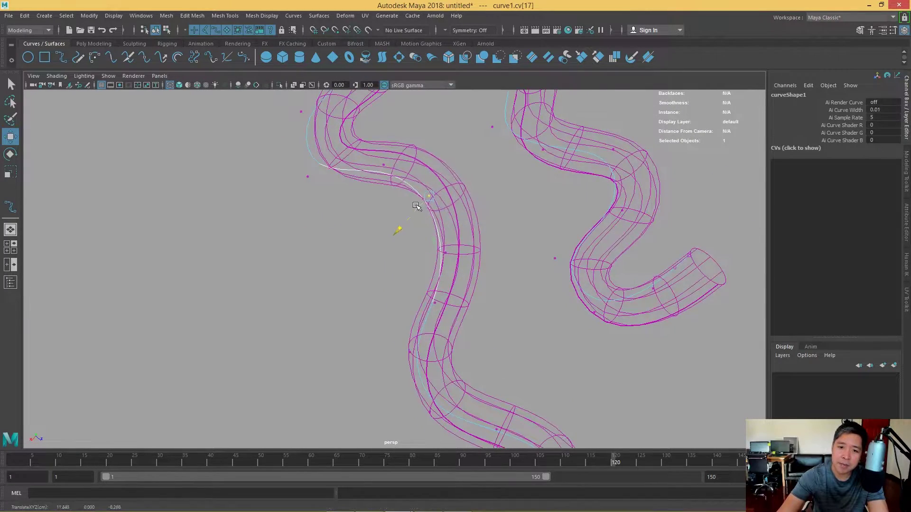
{"action": "left_click_drag", "start_coordinate": [283, 176], "coordinate": [508, 248], "text": "alt"}
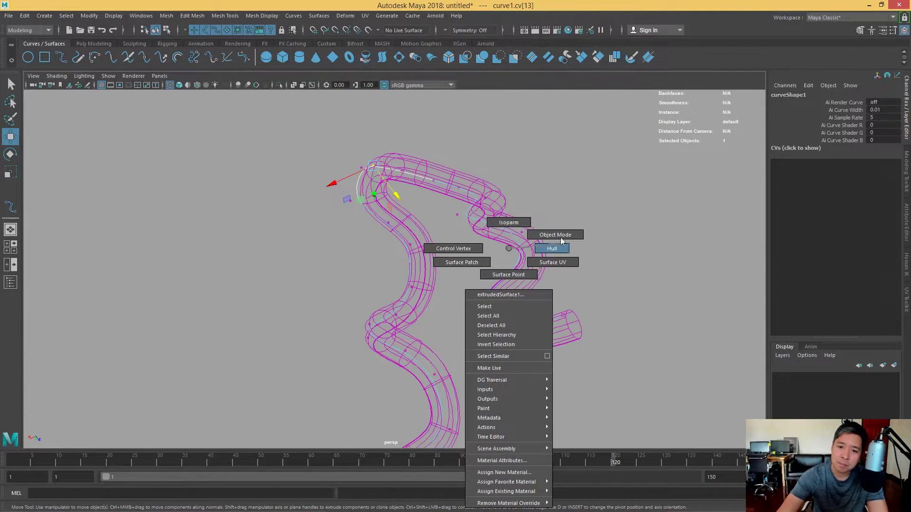
{"action": "right_click_drag", "start_coordinate": [508, 248], "coordinate": [551, 245]}
- Turn Fixed Path on in extrudedSurface1's extrude1 settings
{"action": "left_click", "coordinate": [536, 306]}
{"action": "left_click", "coordinate": [787, 201]}
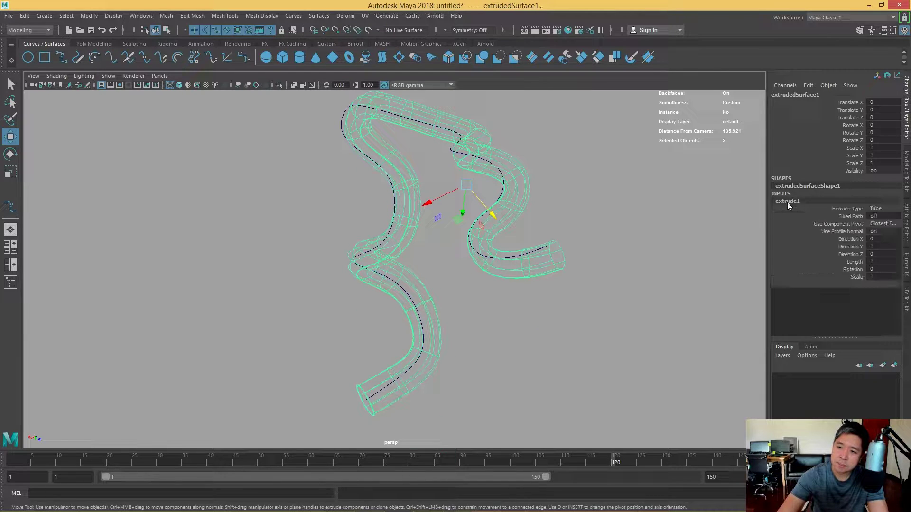
{"action": "mouse_move", "coordinate": [713, 238]}
{"action": "left_mouse_down", "text": "alt"}
{"action": "mouse_move", "coordinate": [587, 333]}
{"action": "mouse_move", "coordinate": [512, 342]}
{"action": "left_mouse_up", "text": "alt"}
{"action": "left_click", "coordinate": [512, 342]}
{"action": "left_click", "coordinate": [409, 336]}
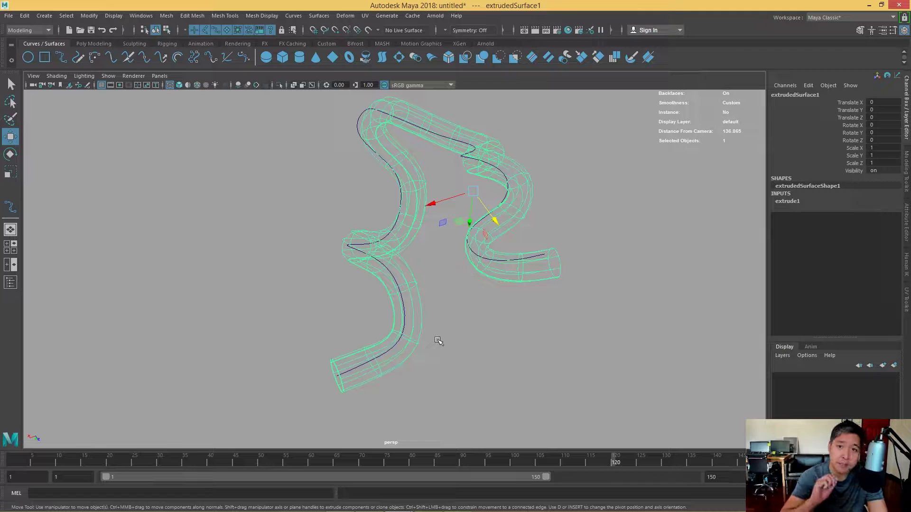
{"action": "left_click", "coordinate": [787, 201]}
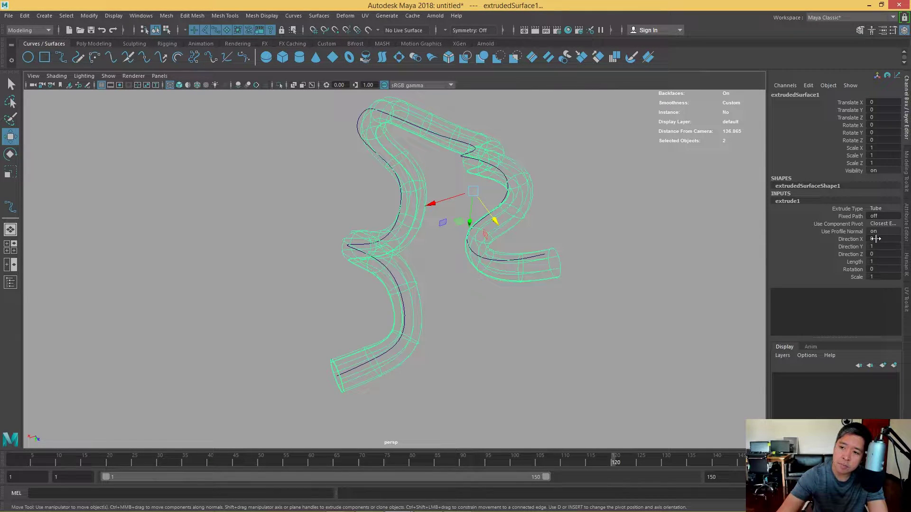
{"action": "left_click_drag", "start_coordinate": [612, 282], "coordinate": [575, 305], "text": "alt"}
{"action": "type", "text": "on"}
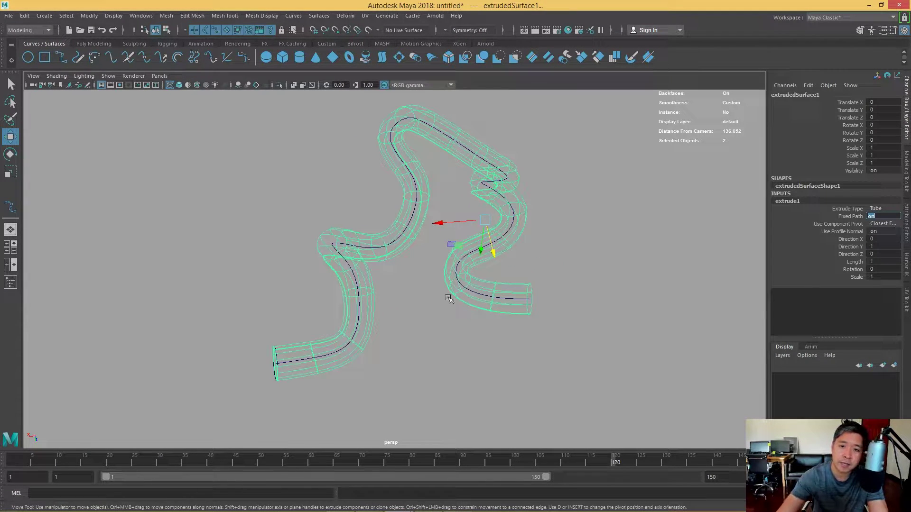
{"action": "key", "text": "Return"}
- Inspect the reshaped tube from several angles
{"action": "mouse_move", "coordinate": [468, 311]}
{"action": "left_mouse_down", "text": "alt"}
{"action": "mouse_move", "coordinate": [503, 288]}
{"action": "mouse_move", "coordinate": [417, 299]}
{"action": "left_mouse_up", "text": "alt"}
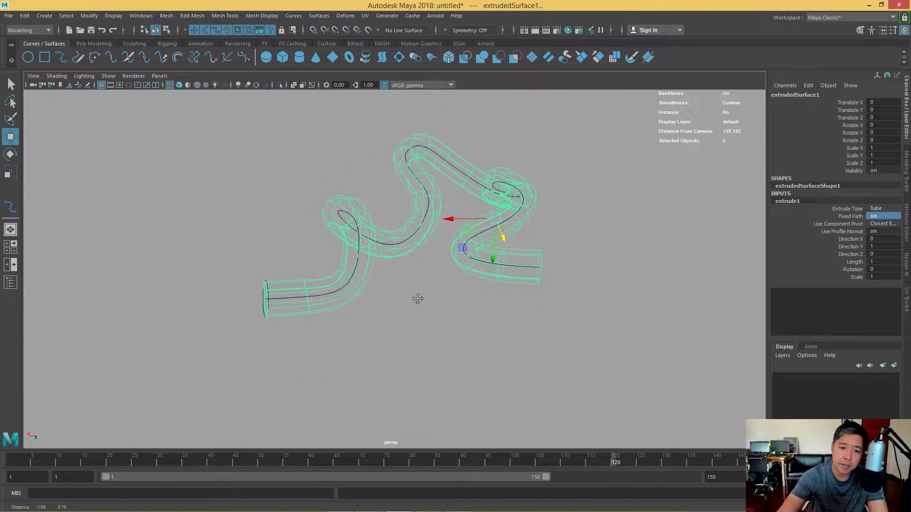
{"action": "left_click", "coordinate": [375, 306]}
{"action": "left_click", "coordinate": [360, 298]}
{"action": "left_click_drag", "start_coordinate": [361, 299], "coordinate": [418, 315], "text": "alt"}
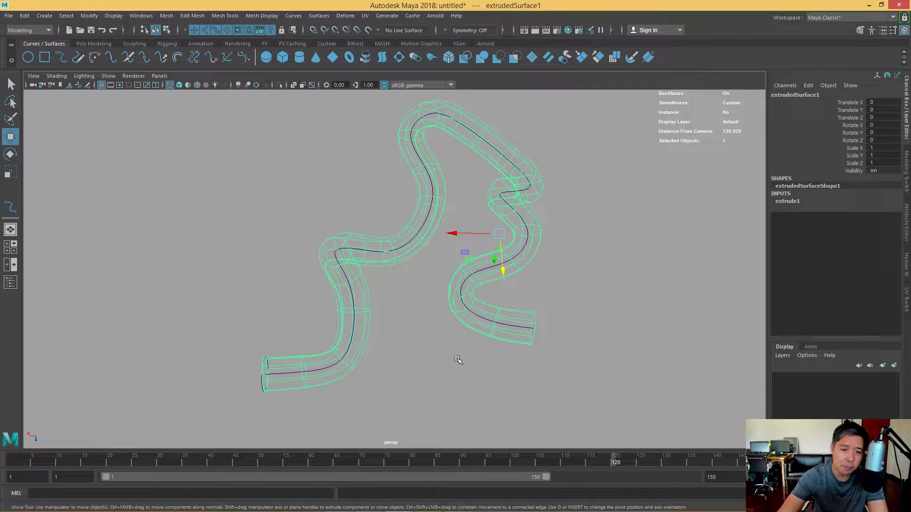
{"action": "left_click", "coordinate": [424, 366]}
{"action": "left_click", "coordinate": [372, 372]}
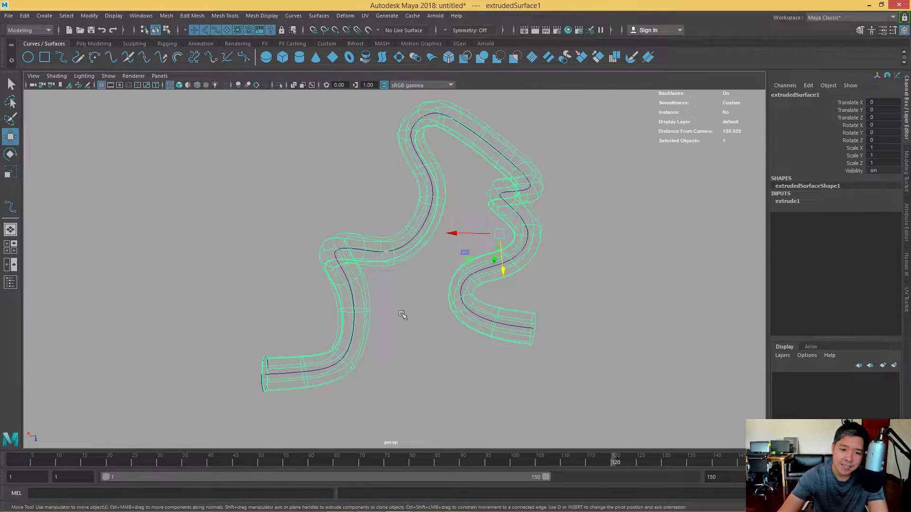
{"action": "mouse_move", "coordinate": [482, 223]}
{"action": "left_mouse_down", "text": "alt"}
{"action": "mouse_move", "coordinate": [421, 243]}
{"action": "mouse_move", "coordinate": [429, 228]}
{"action": "mouse_move", "coordinate": [464, 224]}
{"action": "mouse_move", "coordinate": [469, 256]}
{"action": "mouse_move", "coordinate": [396, 232]}
{"action": "mouse_move", "coordinate": [423, 285]}
{"action": "mouse_move", "coordinate": [352, 309]}
{"action": "mouse_move", "coordinate": [362, 313]}
{"action": "left_mouse_up", "text": "alt"}
{"action": "left_click", "coordinate": [361, 313]}
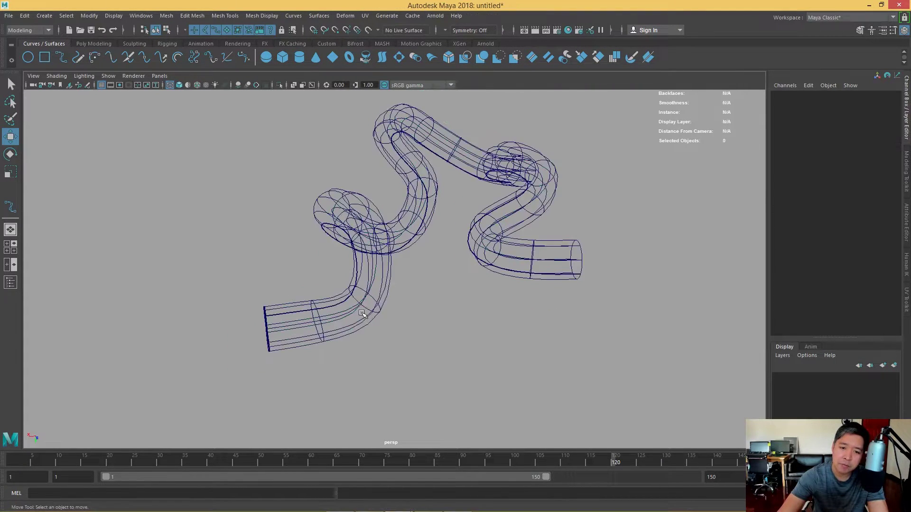
- Reselect extrudedSurface1, recheck its extrusion settings, and show it smooth shaded
{"action": "left_click", "coordinate": [795, 205]}
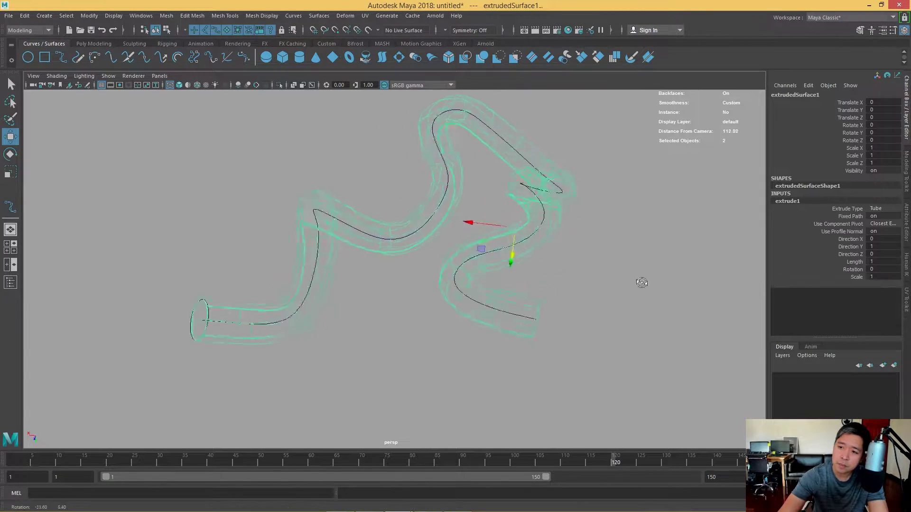
{"action": "mouse_move", "coordinate": [642, 283]}
{"action": "left_mouse_down", "text": "alt"}
{"action": "mouse_move", "coordinate": [675, 279]}
{"action": "mouse_move", "coordinate": [471, 324]}
{"action": "mouse_move", "coordinate": [407, 301]}
{"action": "mouse_move", "coordinate": [418, 280]}
{"action": "left_mouse_up", "text": "alt"}
{"action": "left_click", "coordinate": [471, 324]}
{"action": "left_click", "coordinate": [408, 313]}
{"action": "key", "text": "5"}
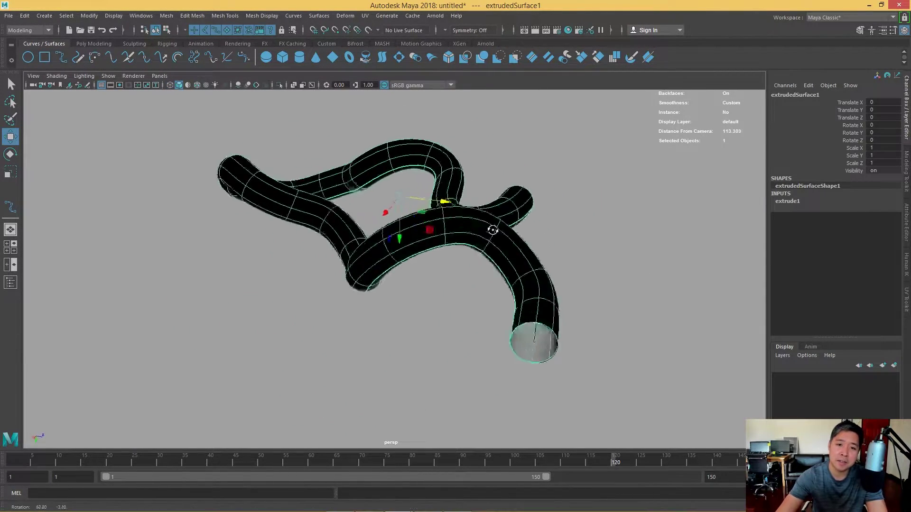
{"action": "left_click", "coordinate": [67, 15]}
{"action": "mouse_move", "coordinate": [105, 246]}
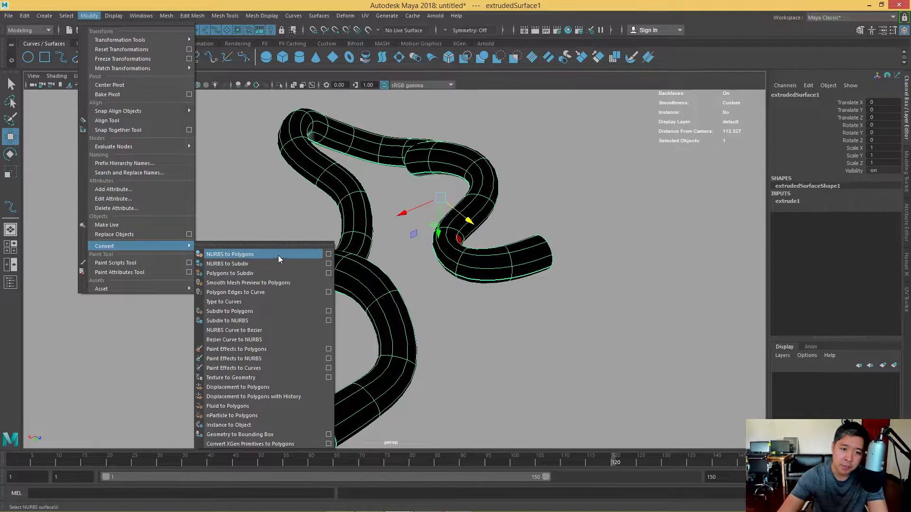
- Convert the tube to quad polygons with reset settings and 0.1 chord height ratio
{"action": "left_click", "coordinate": [328, 254]}
{"action": "left_click_drag", "start_coordinate": [576, 129], "coordinate": [743, 132]}
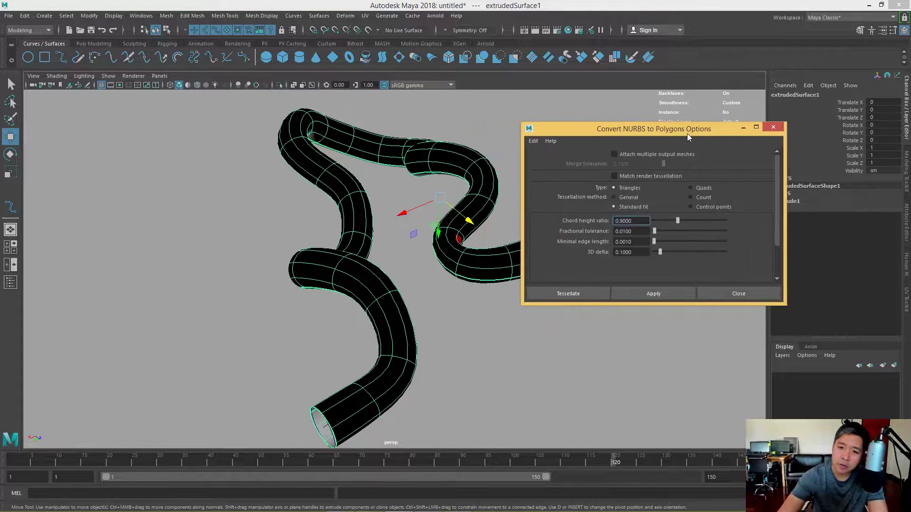
{"action": "key", "text": "f"}
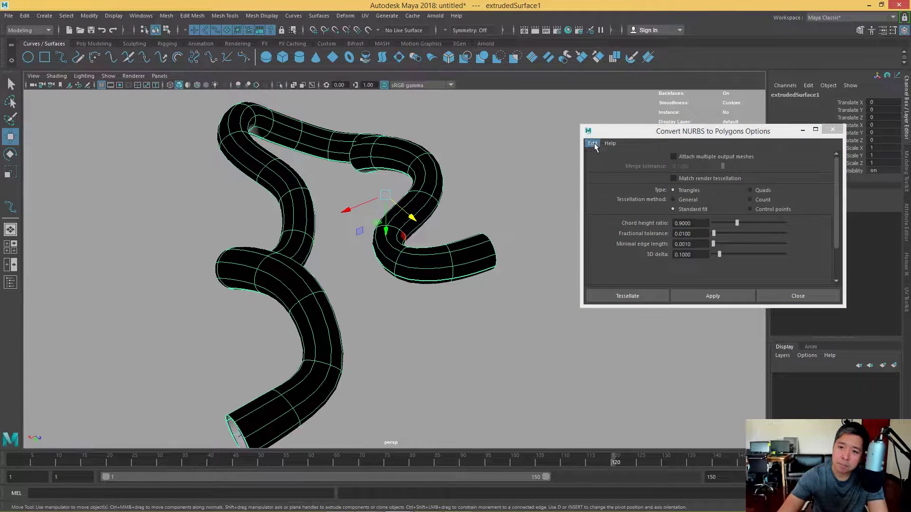
{"action": "left_click", "coordinate": [592, 143]}
{"action": "left_click", "coordinate": [613, 163]}
{"action": "left_click_drag", "start_coordinate": [738, 135], "coordinate": [690, 140]}
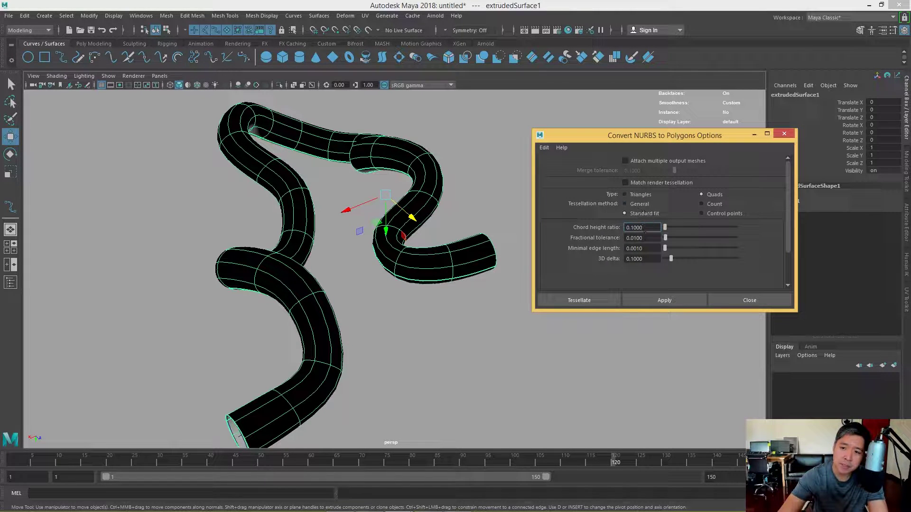
{"action": "left_click", "coordinate": [583, 302]}
- Select nurbsToPoly1 and preview it smoothed before returning to wireframe
{"action": "scroll", "coordinate": [494, 321], "scroll_direction": "down", "scroll_amount": 2}
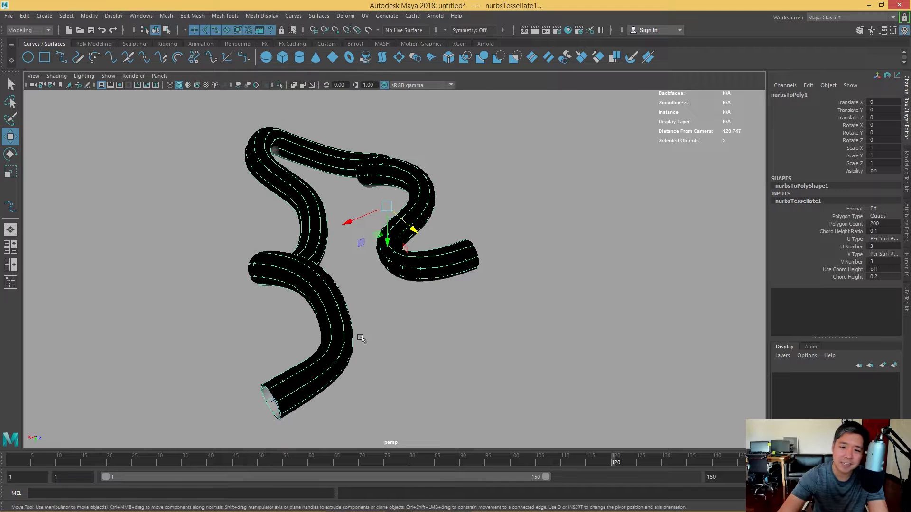
{"action": "left_click", "coordinate": [290, 402]}
{"action": "left_click", "coordinate": [321, 378]}
{"action": "mouse_move", "coordinate": [322, 378]}
{"action": "left_mouse_down"}
{"action": "mouse_move", "coordinate": [399, 350]}
{"action": "mouse_move", "coordinate": [390, 312]}
{"action": "mouse_move", "coordinate": [490, 334]}
{"action": "left_mouse_up"}
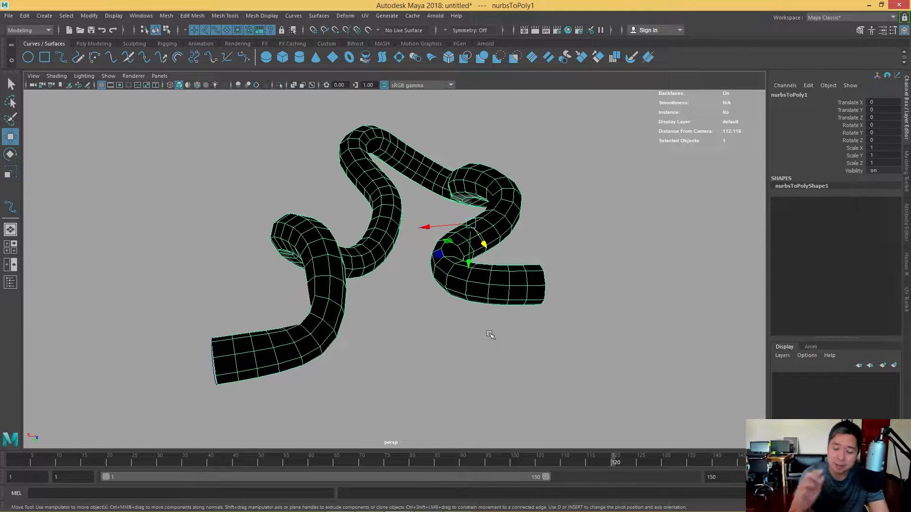
{"action": "key", "text": "3"}
{"action": "mouse_move", "coordinate": [490, 334]}
{"action": "left_mouse_down", "text": "alt"}
{"action": "mouse_move", "coordinate": [406, 285]}
{"action": "mouse_move", "coordinate": [407, 307]}
{"action": "mouse_move", "coordinate": [493, 317]}
{"action": "mouse_move", "coordinate": [348, 288]}
{"action": "mouse_move", "coordinate": [418, 300]}
{"action": "left_mouse_up", "text": "alt"}
{"action": "key", "text": "1"}
{"action": "key", "text": "3"}
{"action": "key", "text": "4"}
{"action": "left_click", "coordinate": [412, 302]}
{"action": "left_click", "coordinate": [529, 274]}
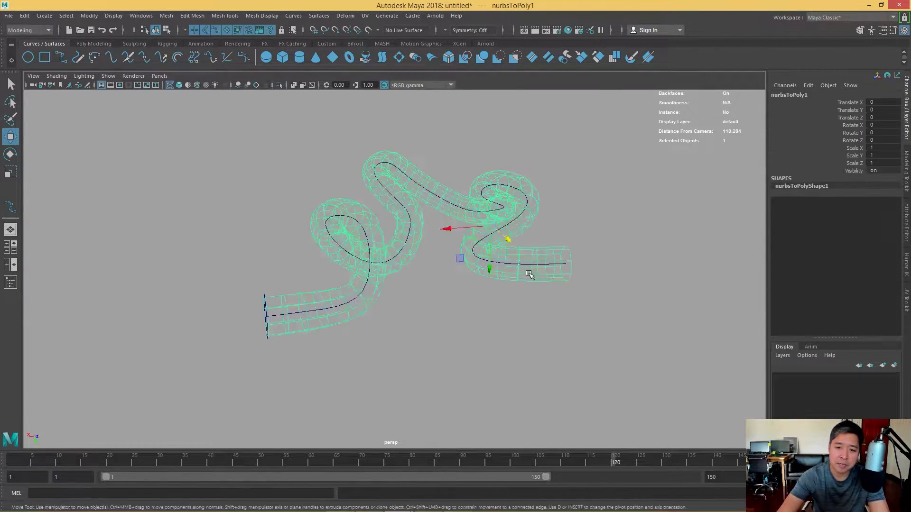
- Switch to shaded display and create a new camera, camera1, in the scene
{"action": "key", "text": "5"}
{"action": "left_click", "coordinate": [470, 323]}
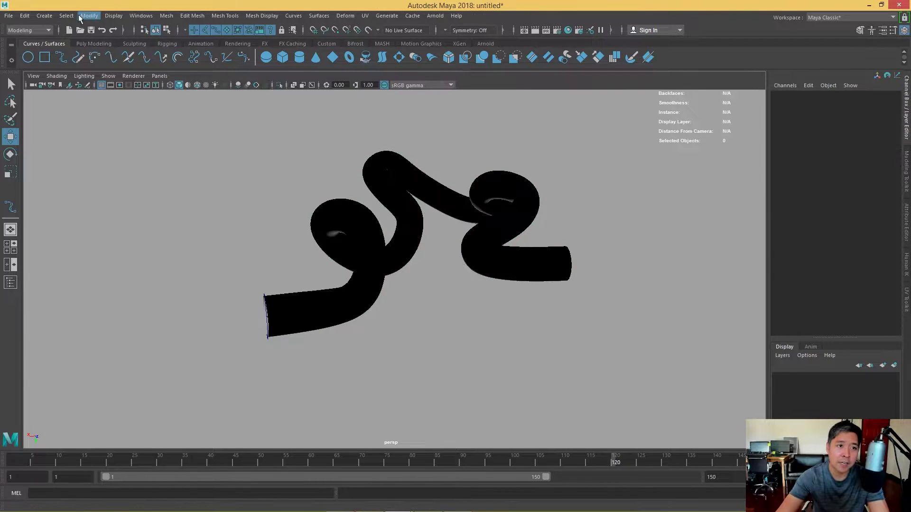
{"action": "left_click", "coordinate": [89, 16]}
{"action": "mouse_move", "coordinate": [61, 77]}
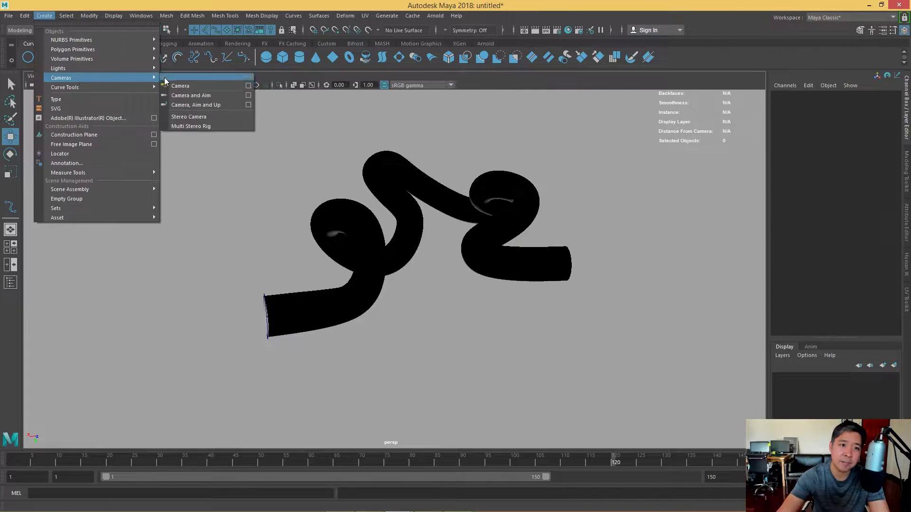
{"action": "left_click", "coordinate": [176, 78]}
{"action": "mouse_move", "coordinate": [440, 255]}
{"action": "left_mouse_down", "text": "alt"}
{"action": "mouse_move", "coordinate": [467, 276]}
{"action": "mouse_move", "coordinate": [471, 268]}
{"action": "mouse_move", "coordinate": [413, 371]}
{"action": "mouse_move", "coordinate": [376, 321]}
{"action": "mouse_move", "coordinate": [411, 317]}
{"action": "mouse_move", "coordinate": [394, 303]}
{"action": "mouse_move", "coordinate": [355, 326]}
{"action": "left_mouse_up", "text": "alt"}
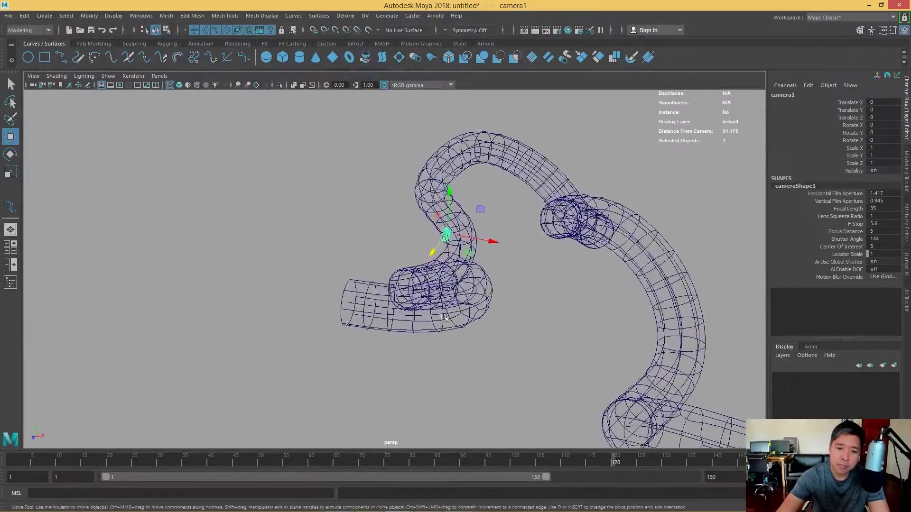
- Attach camera1 to curve1 as a motion path, creating motionPath1
{"action": "left_click", "coordinate": [348, 322], "text": "shift"}
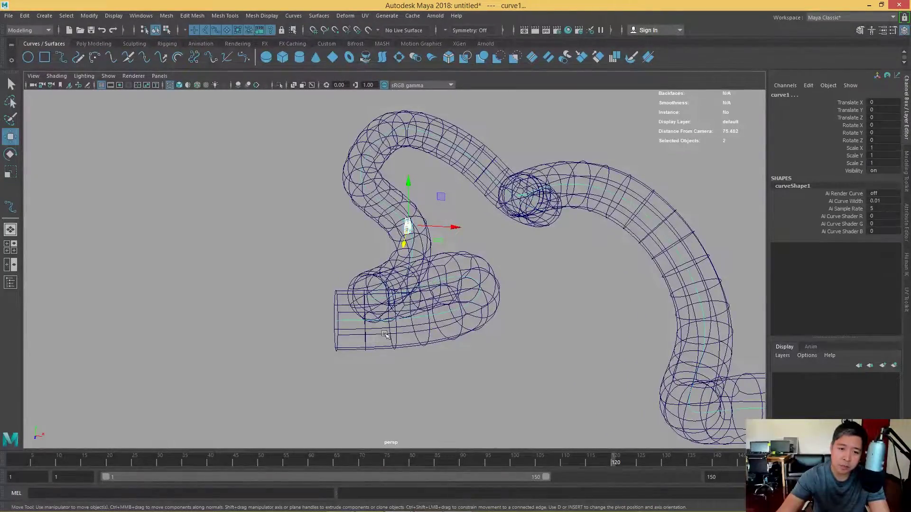
{"action": "left_click_drag", "start_coordinate": [458, 317], "coordinate": [435, 287], "text": "alt"}
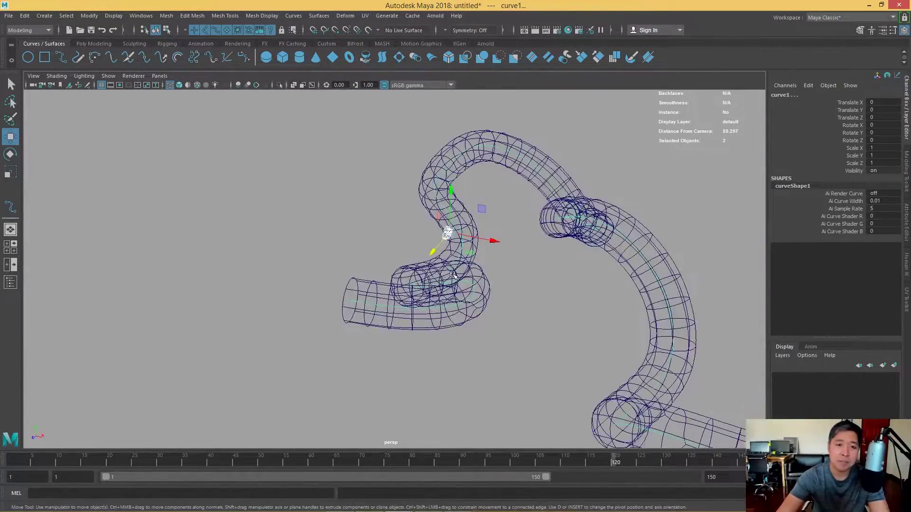
{"action": "left_click", "coordinate": [42, 29]}
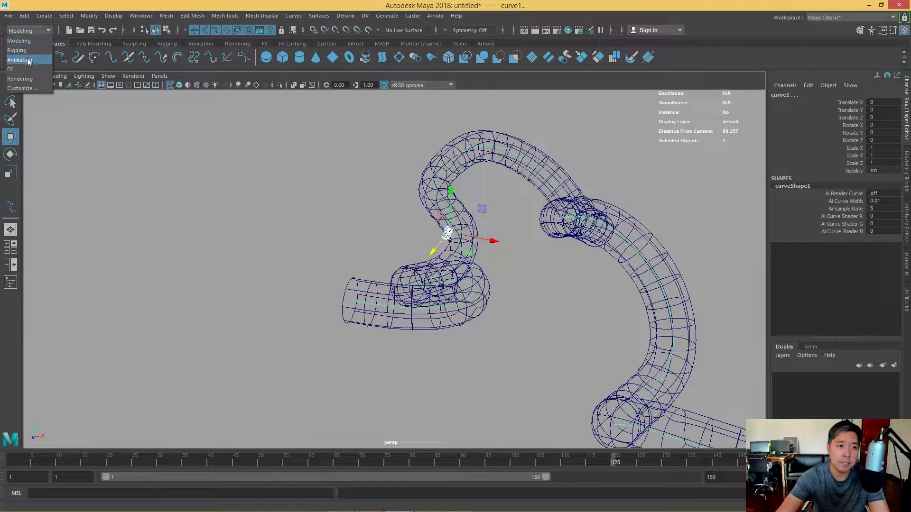
{"action": "left_click", "coordinate": [28, 60]}
{"action": "left_click", "coordinate": [268, 15]}
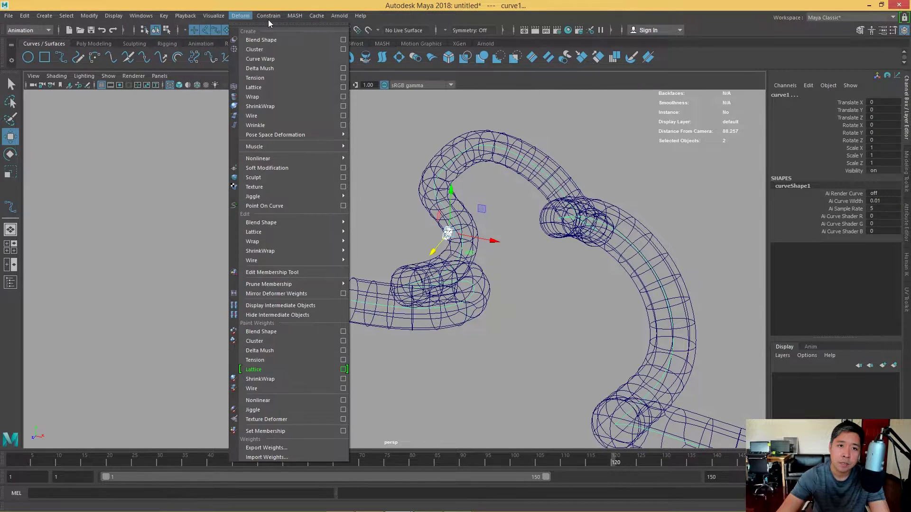
{"action": "mouse_move", "coordinate": [286, 99]}
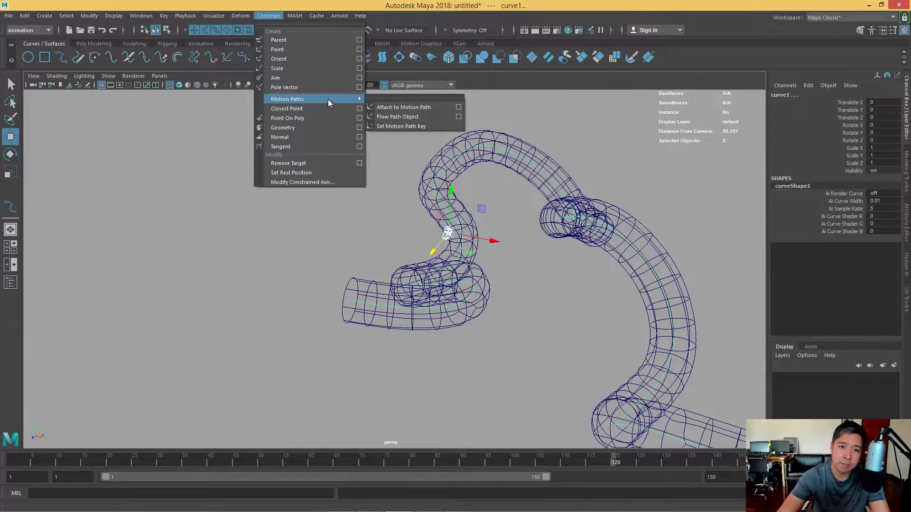
{"action": "left_click", "coordinate": [423, 105]}
- Rewind and play back camera1 travelling along the tube's path, then stop
{"action": "left_click_drag", "start_coordinate": [610, 285], "coordinate": [640, 375], "text": "alt"}
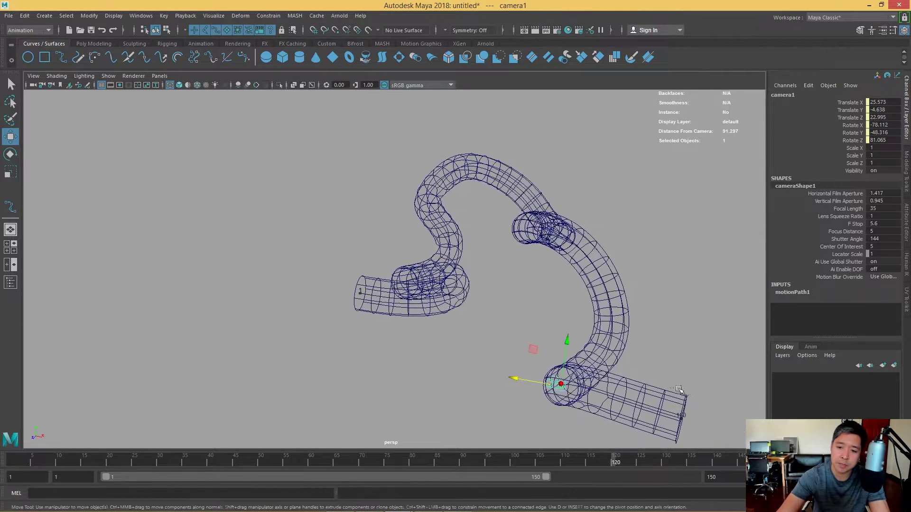
{"action": "key", "text": "alt+shift+v"}
{"action": "key", "text": "alt+v"}
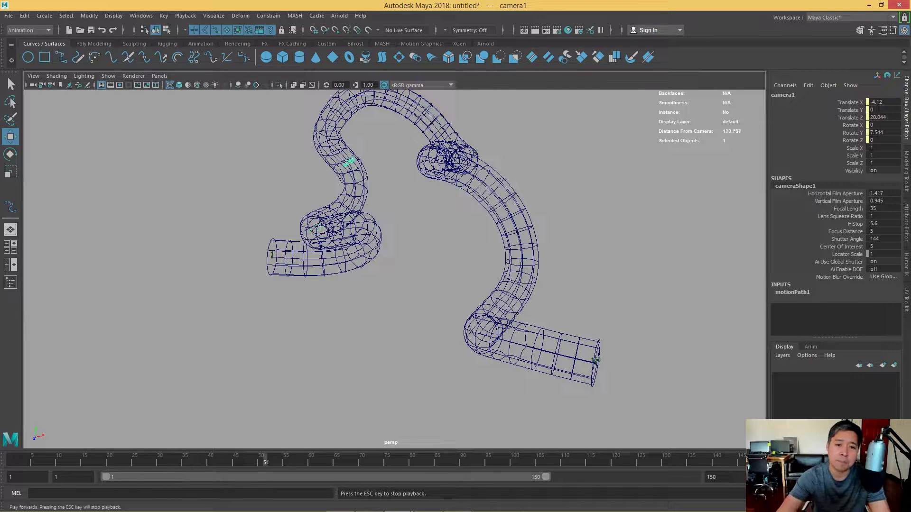
{"action": "left_click_drag", "start_coordinate": [530, 305], "coordinate": [482, 294], "text": "alt"}
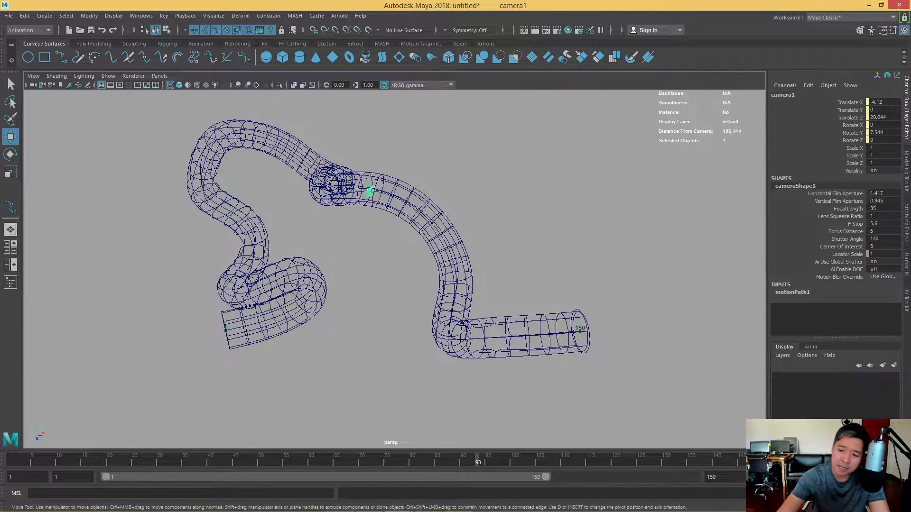
{"action": "key", "text": "Escape"}
- Select only curve1 and show its attributes in the Attribute Editor
{"action": "left_click", "coordinate": [561, 334]}
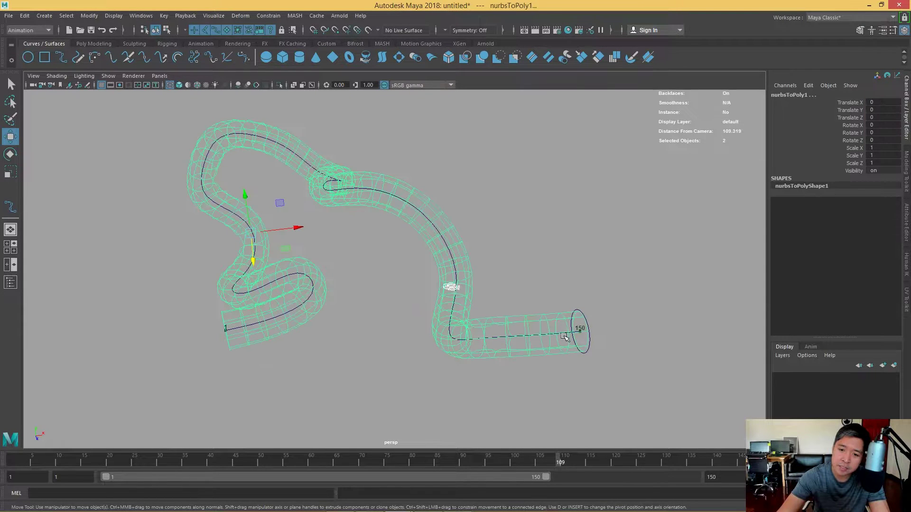
{"action": "left_click", "coordinate": [593, 273]}
{"action": "left_click", "coordinate": [482, 258]}
{"action": "scroll", "coordinate": [650, 262], "scroll_direction": "up", "scroll_amount": 3}
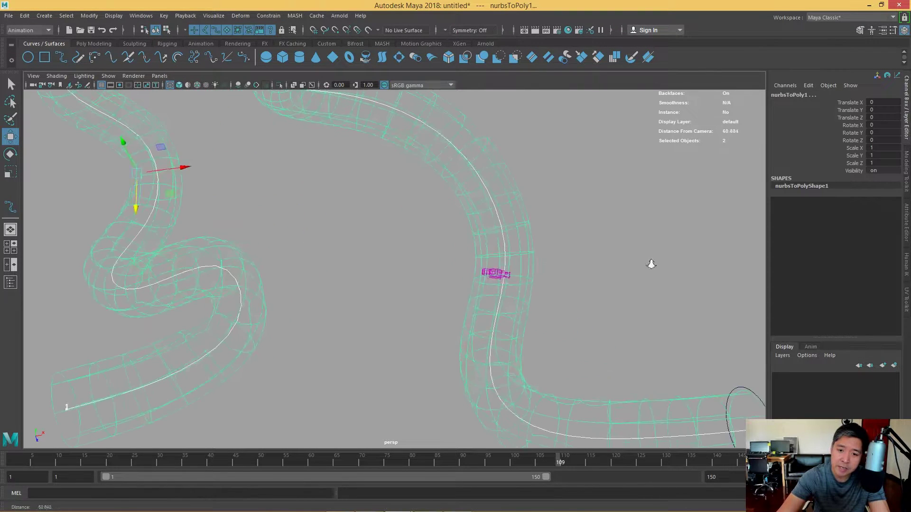
{"action": "scroll", "coordinate": [548, 229], "scroll_direction": "up", "scroll_amount": 2}
{"action": "left_click", "coordinate": [548, 228]}
{"action": "key", "text": "ctrl+z"}
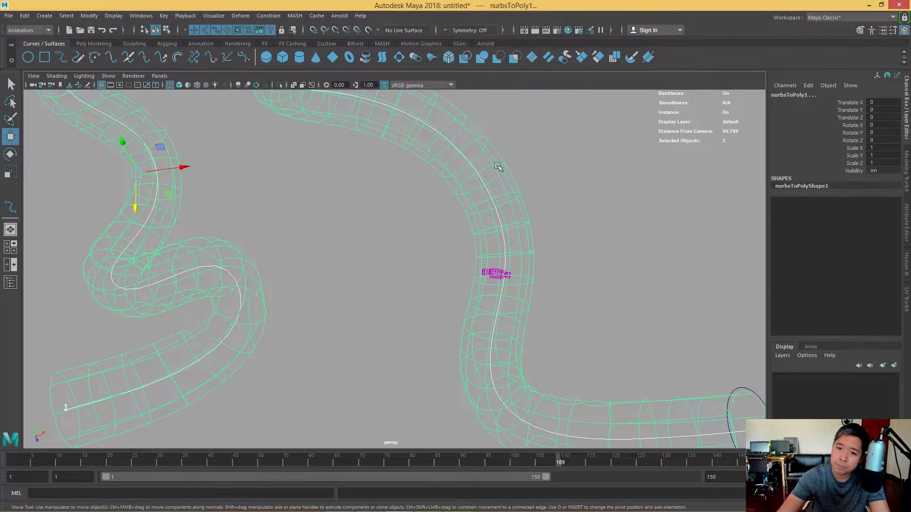
{"action": "left_click", "coordinate": [497, 166]}
{"action": "left_click", "coordinate": [877, 29]}
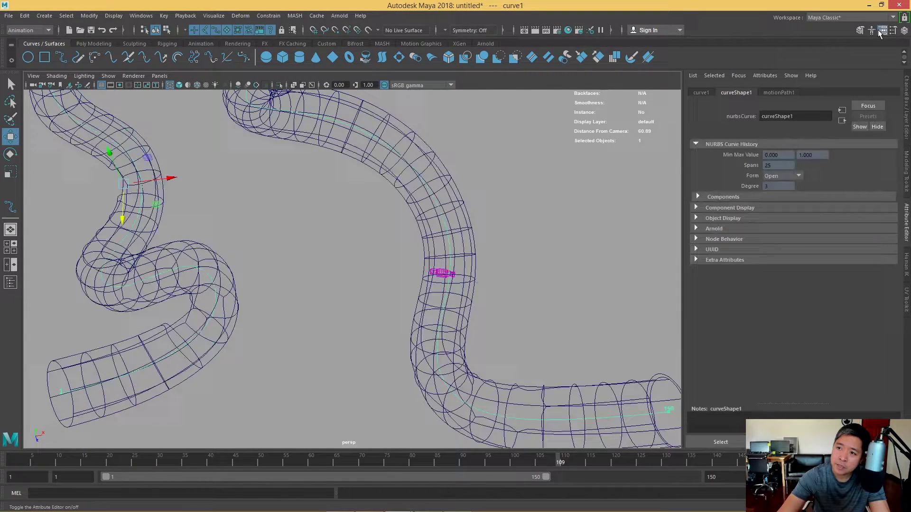
- Set motionPath1 Front Axis to Z with Inverse Front, check by scrubbing, return to frame 1
{"action": "left_click", "coordinate": [779, 92]}
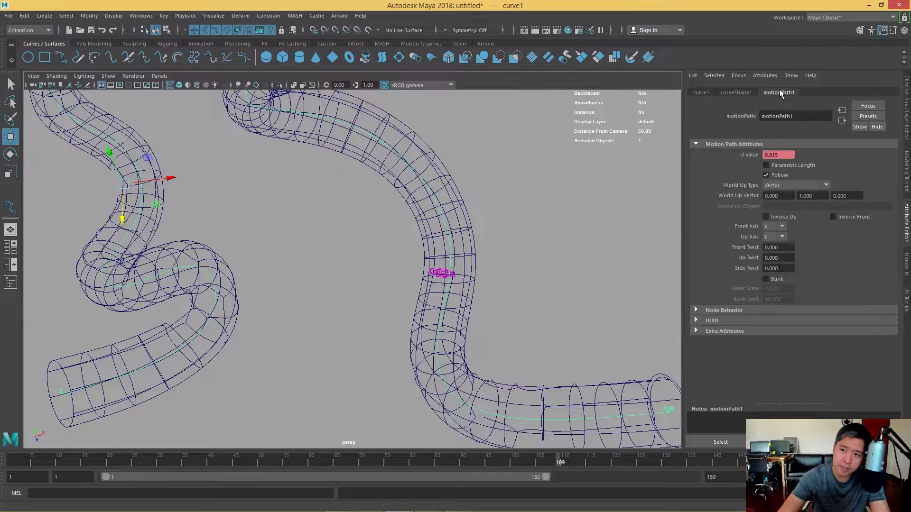
{"action": "left_click", "coordinate": [775, 228]}
{"action": "left_click_drag", "start_coordinate": [498, 292], "coordinate": [454, 285], "text": "alt"}
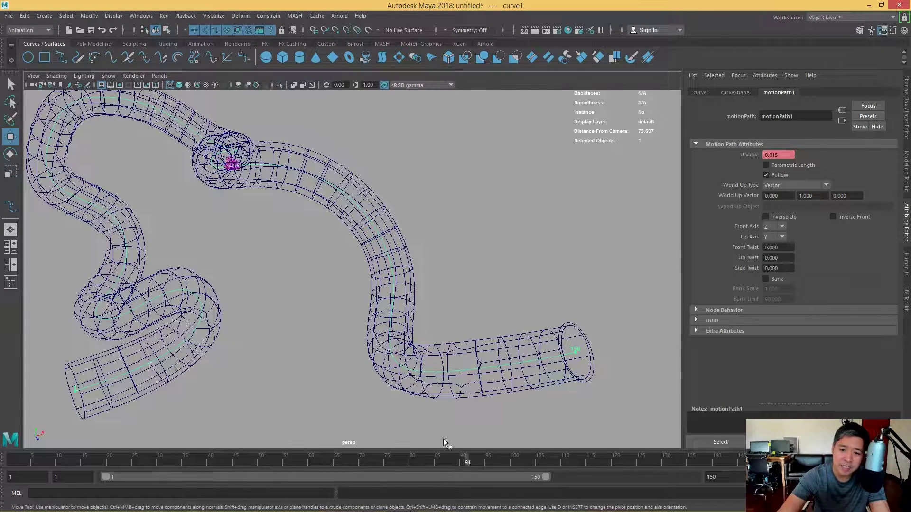
{"action": "left_click_drag", "start_coordinate": [17, 441], "coordinate": [79, 443]}
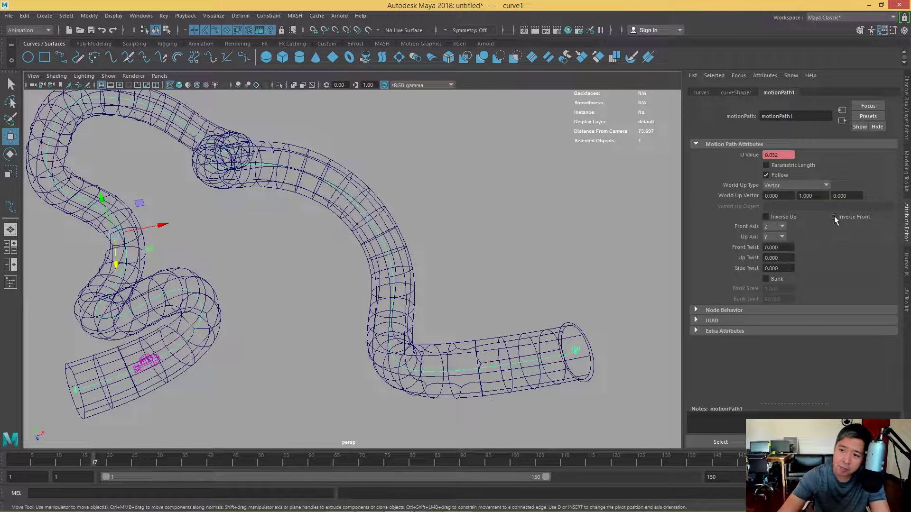
{"action": "left_click_drag", "start_coordinate": [96, 464], "coordinate": [179, 457]}
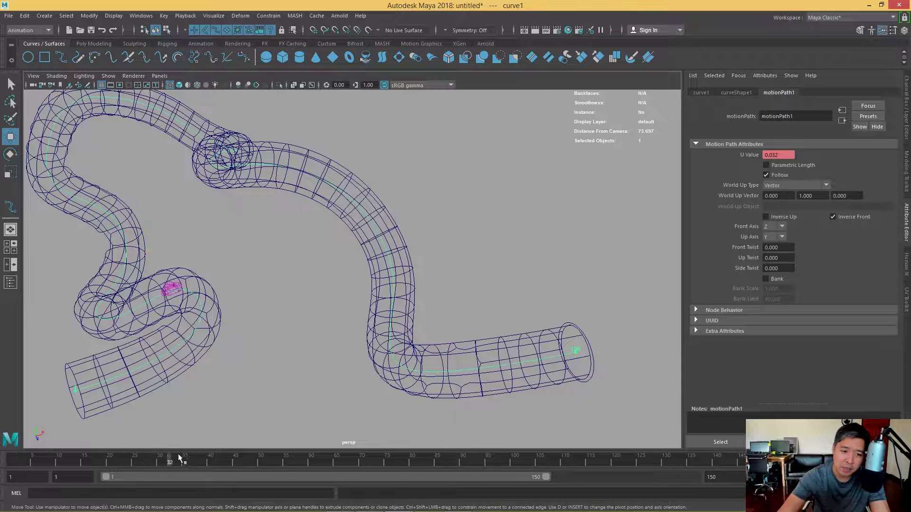
{"action": "key", "text": "alt+shift+v"}
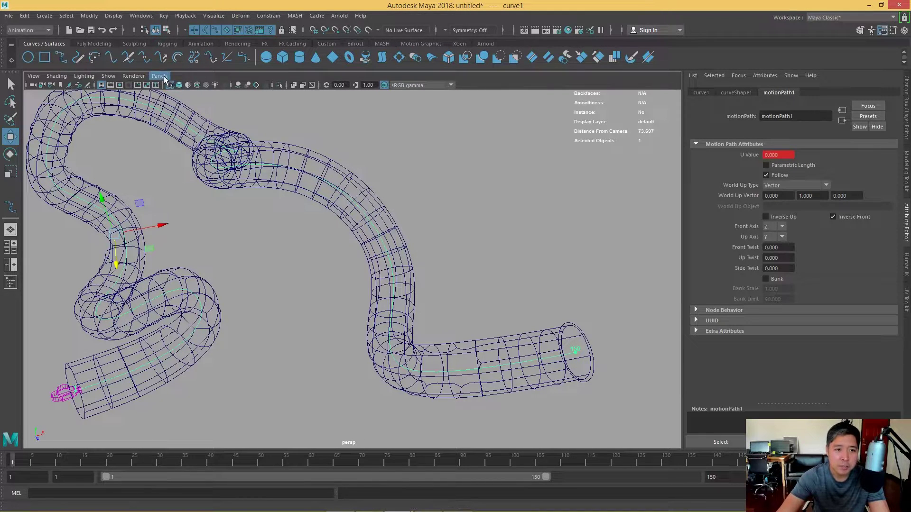
- Split the viewport into two side-by-side panes with a shaded camera1 view on the left, and preview playback
{"action": "left_click", "coordinate": [159, 76]}
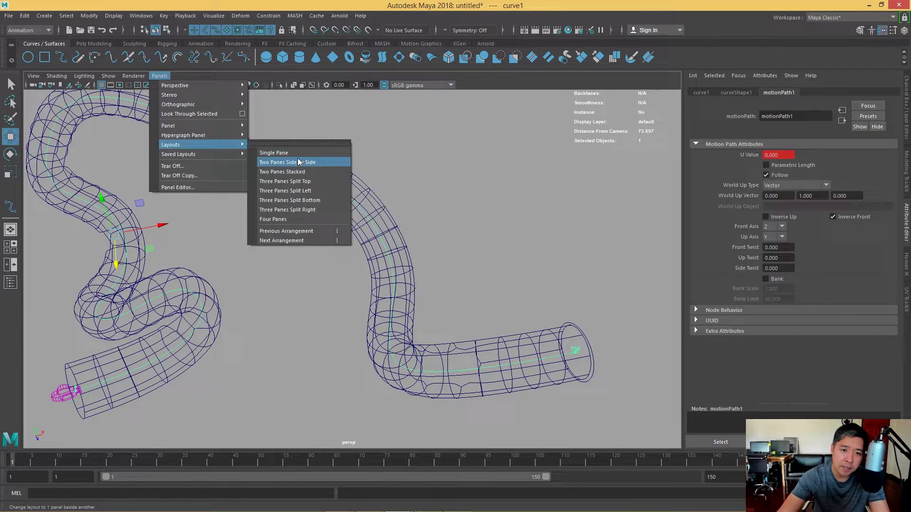
{"action": "left_click", "coordinate": [287, 162]}
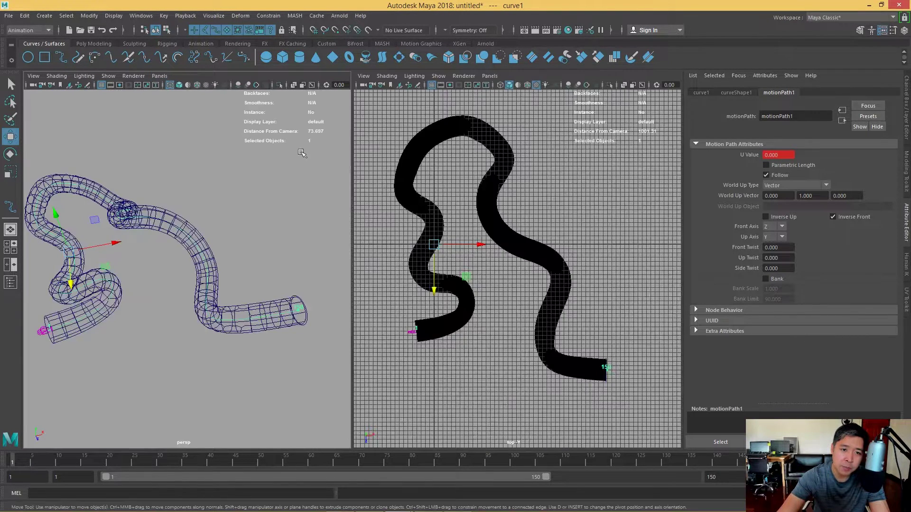
{"action": "left_click", "coordinate": [159, 76]}
{"action": "left_click", "coordinate": [269, 86]}
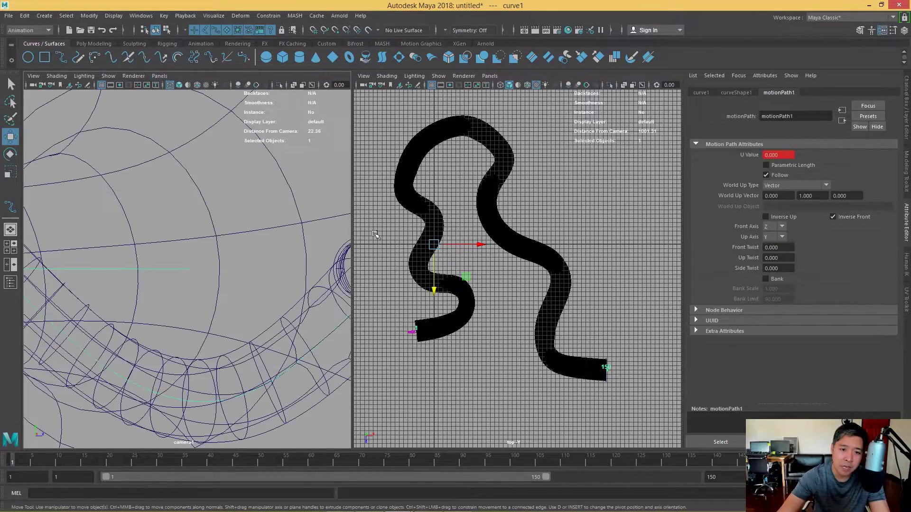
{"action": "left_click_drag", "start_coordinate": [357, 231], "coordinate": [449, 233]}
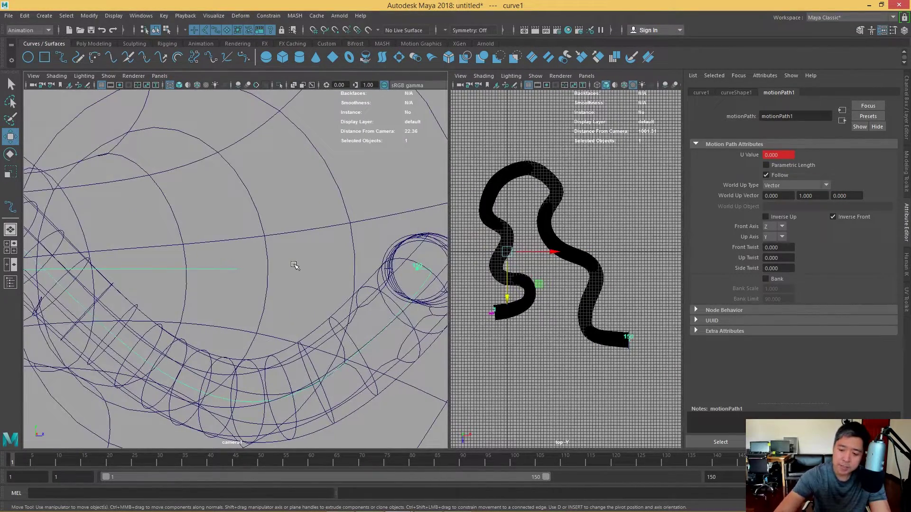
{"action": "key", "text": "5"}
{"action": "left_click", "coordinate": [812, 460]}
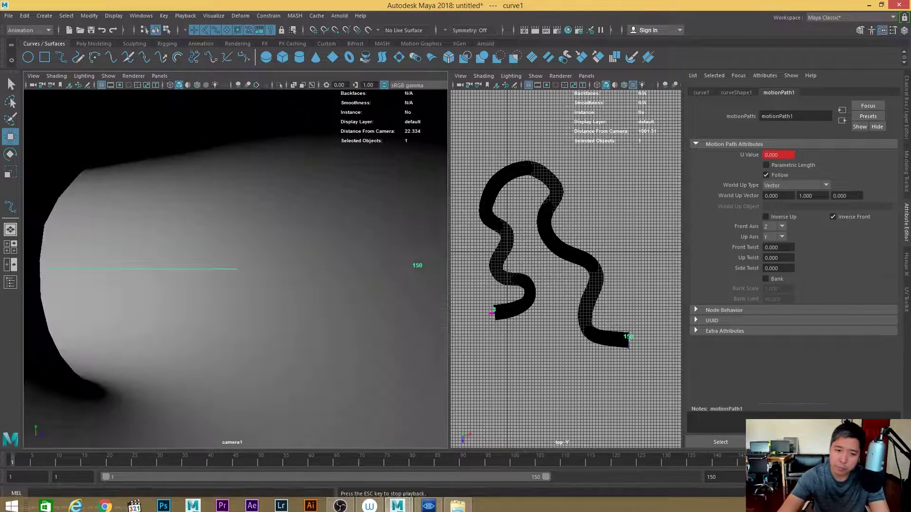
{"action": "key", "text": "Escape"}
- Show the resolution gate in the camera1 view and replay the fly-through
{"action": "left_click", "coordinate": [38, 79]}
{"action": "mouse_move", "coordinate": [57, 256]}
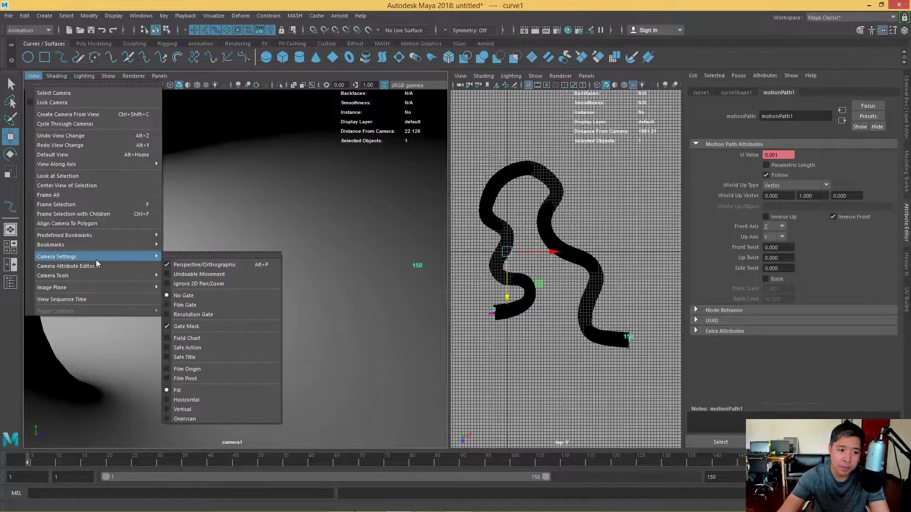
{"action": "left_click", "coordinate": [210, 314]}
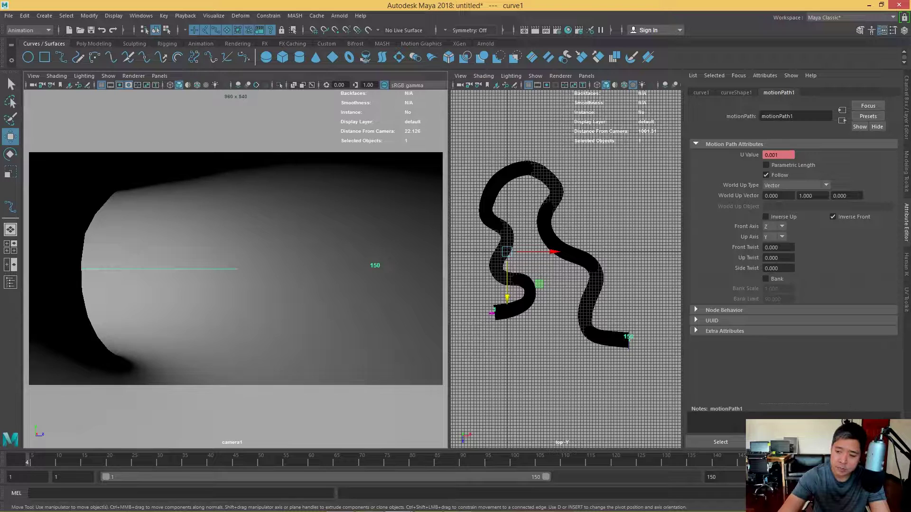
{"action": "key", "text": "alt+v"}
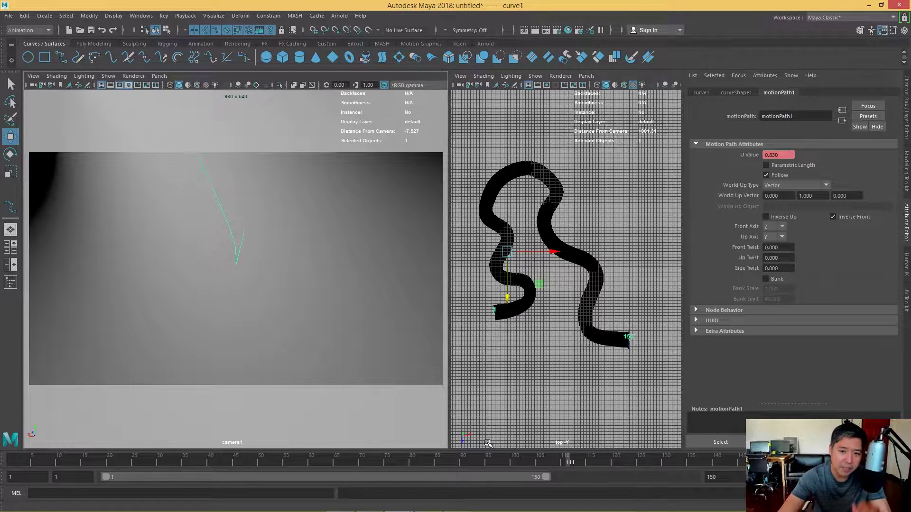
{"action": "mouse_move", "coordinate": [579, 460]}
{"action": "left_mouse_down"}
{"action": "mouse_move", "coordinate": [603, 460]}
{"action": "mouse_move", "coordinate": [540, 463]}
{"action": "left_mouse_up"}
- Select camera1 from its view and set its focal length to 18
{"action": "left_click", "coordinate": [33, 76]}
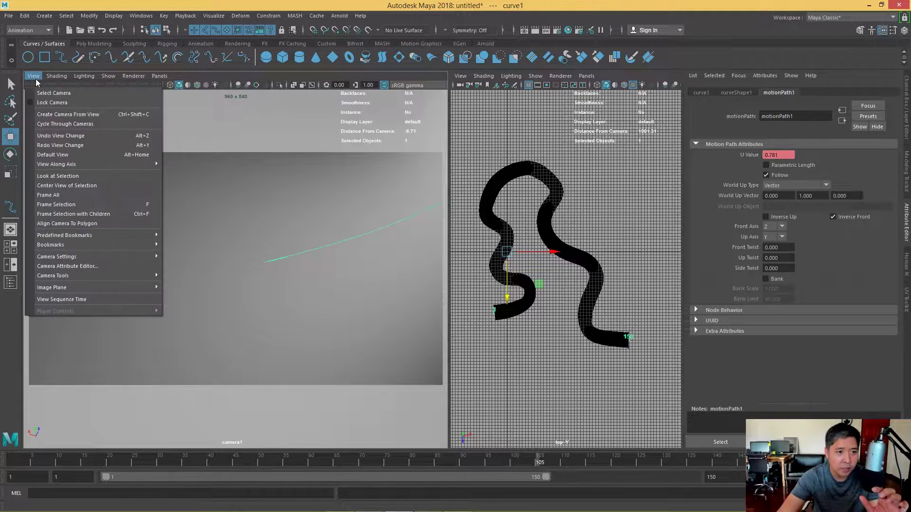
{"action": "left_click", "coordinate": [43, 93]}
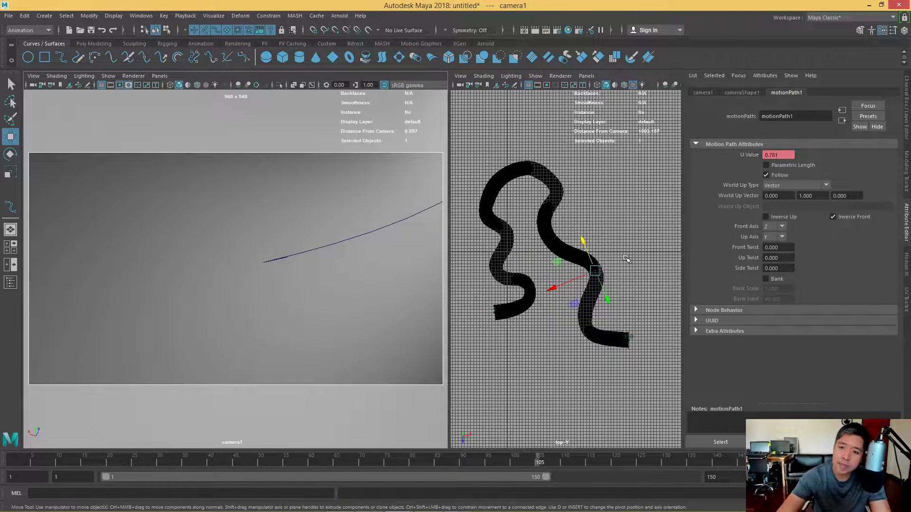
{"action": "left_click", "coordinate": [34, 75]}
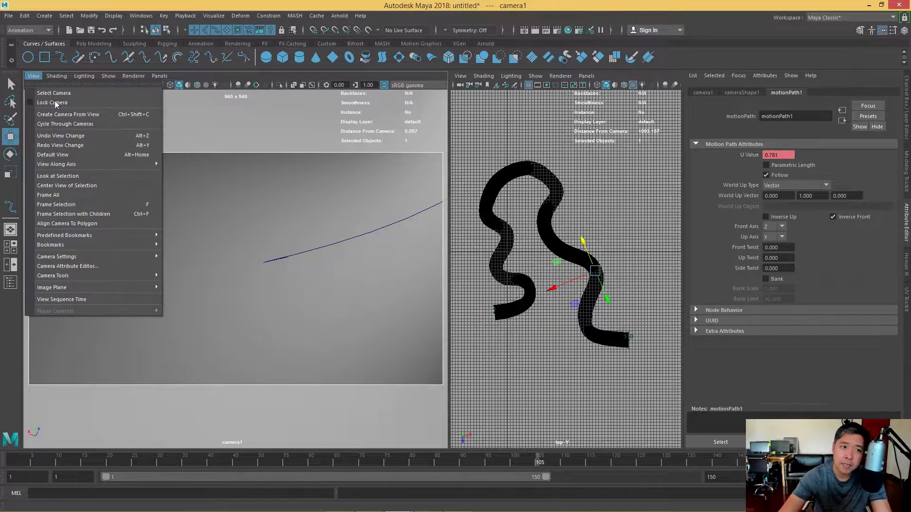
{"action": "left_click", "coordinate": [243, 138]}
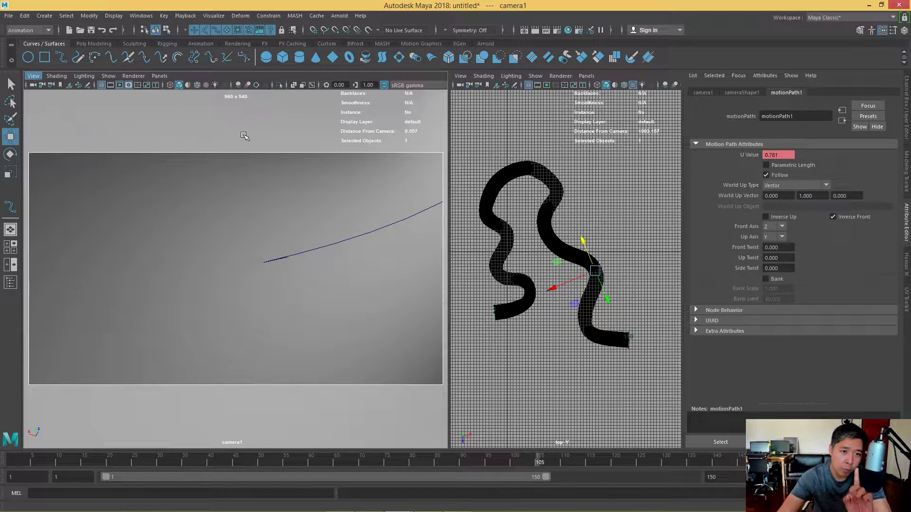
{"action": "left_click", "coordinate": [34, 76]}
{"action": "left_click", "coordinate": [43, 93]}
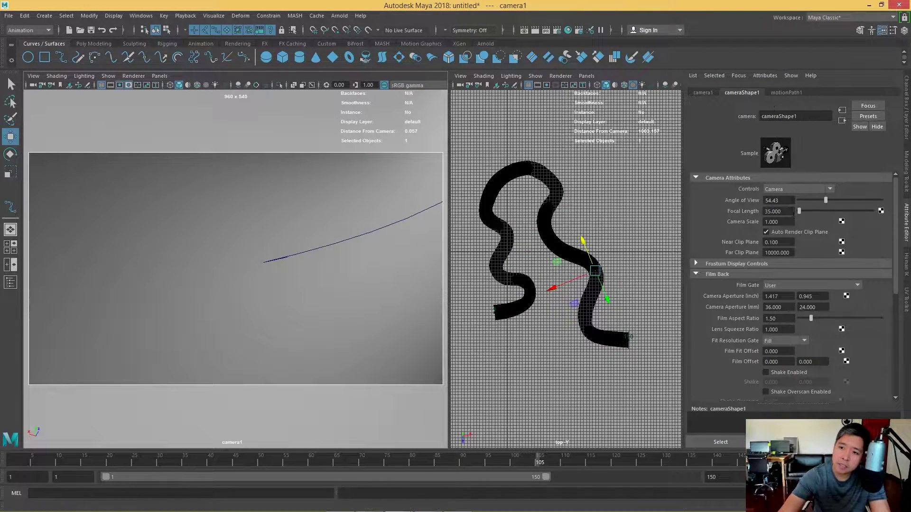
{"action": "type", "text": "18.000"}
{"action": "key", "text": "Return"}
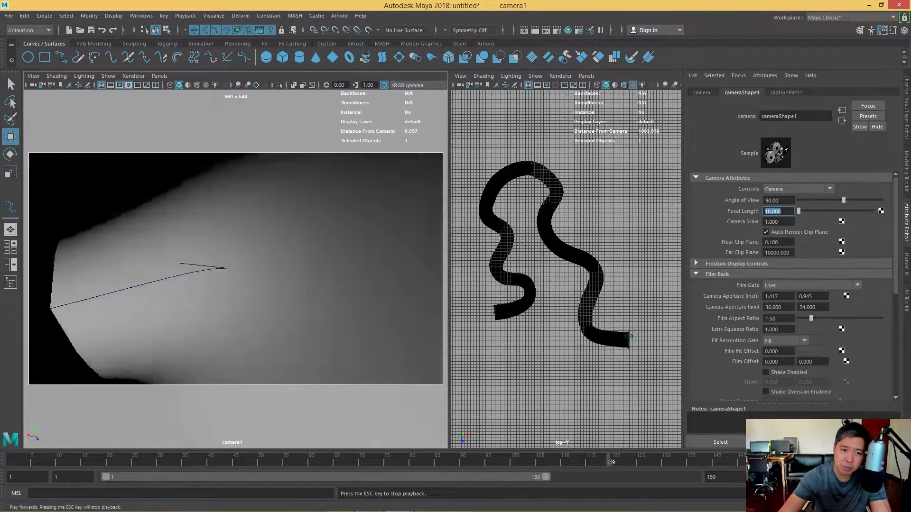
- Set the playback end frame to 200 and open the Graph Editor
{"action": "left_click", "coordinate": [225, 261]}
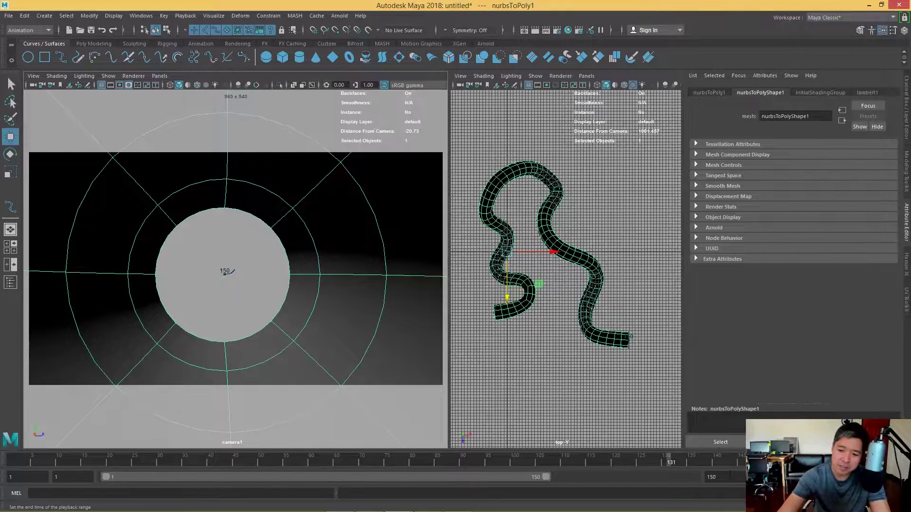
{"action": "type", "text": "200"}
{"action": "key", "text": "Return"}
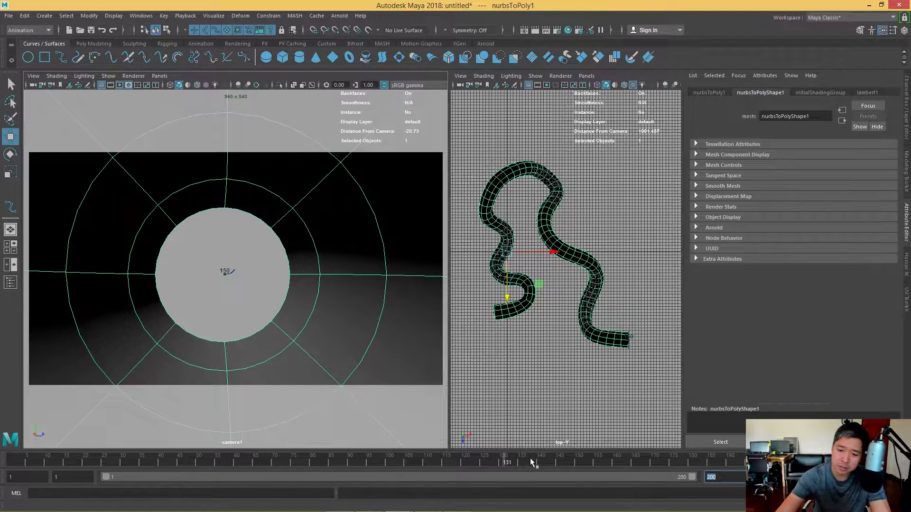
{"action": "left_click", "coordinate": [520, 383]}
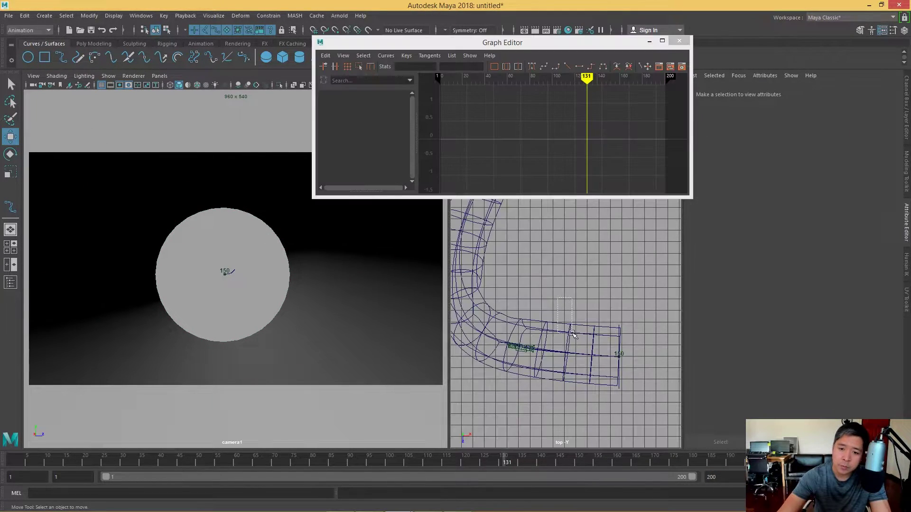
- Select camera1 on the path and move the current time to frame 150
{"action": "scroll", "coordinate": [564, 285], "scroll_direction": "up", "scroll_amount": 2}
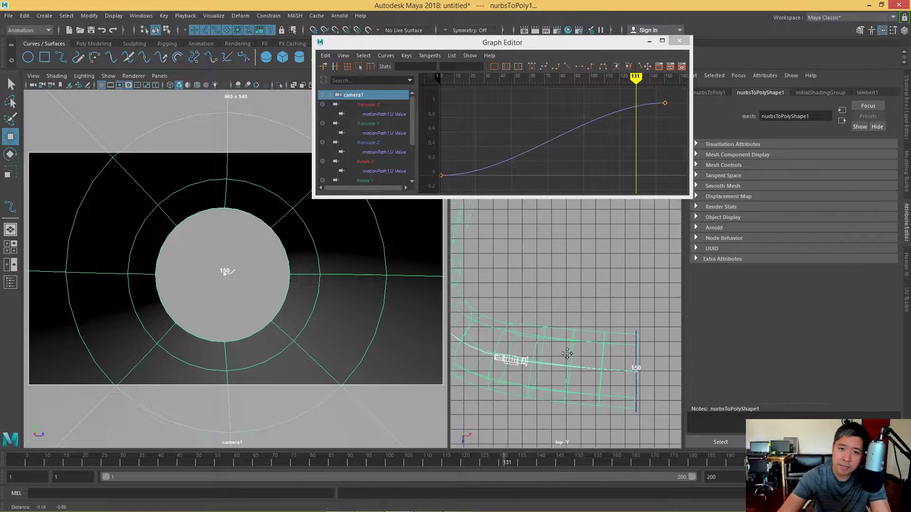
{"action": "left_click", "coordinate": [577, 269]}
{"action": "left_click", "coordinate": [529, 319]}
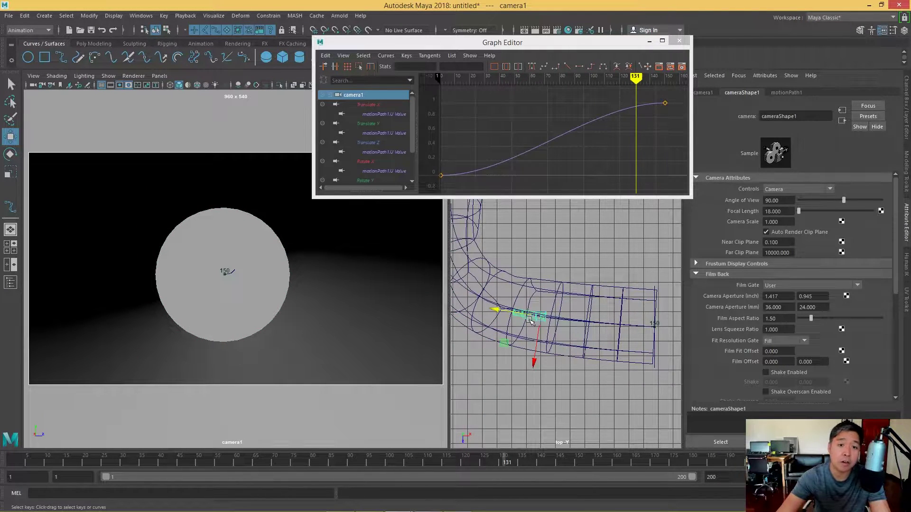
{"action": "scroll", "coordinate": [588, 114], "scroll_direction": "down", "scroll_amount": 2}
{"action": "scroll", "coordinate": [577, 125], "scroll_direction": "down", "scroll_amount": 2}
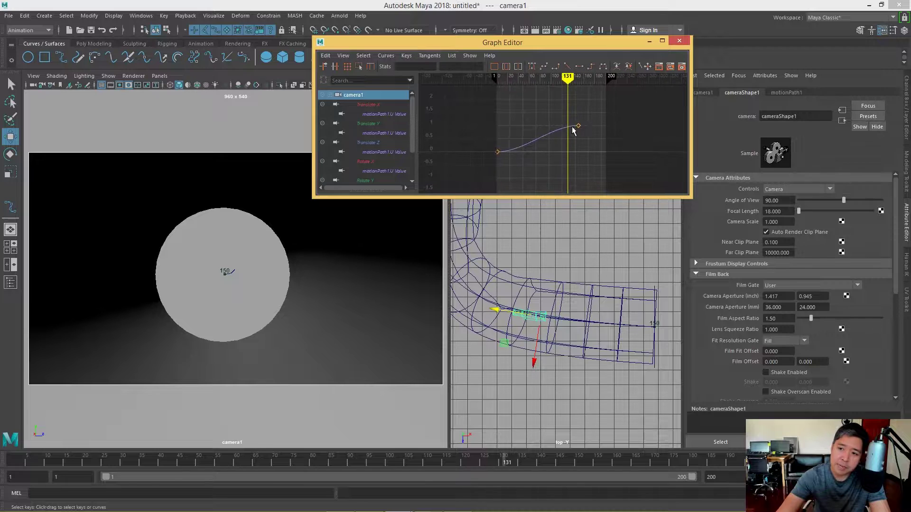
{"action": "middle_click_drag", "start_coordinate": [578, 149], "coordinate": [581, 151], "text": "alt"}
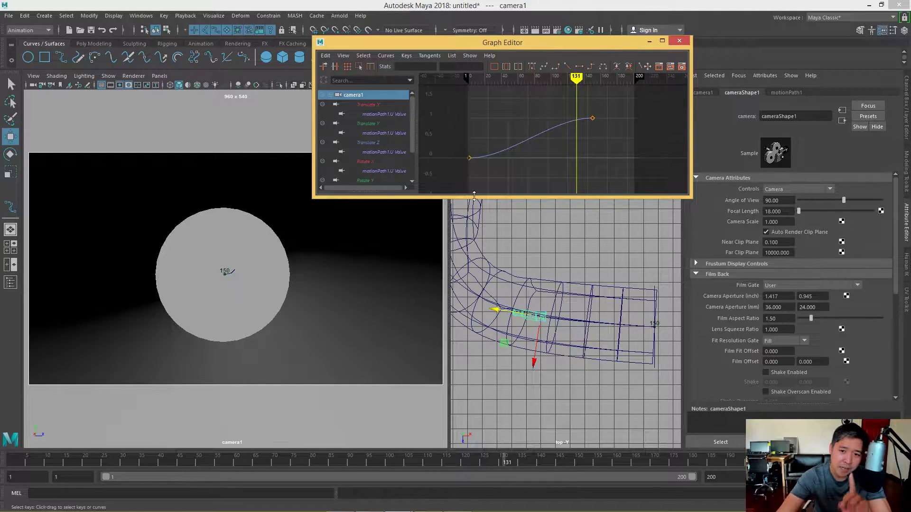
{"action": "left_click", "coordinate": [77, 457]}
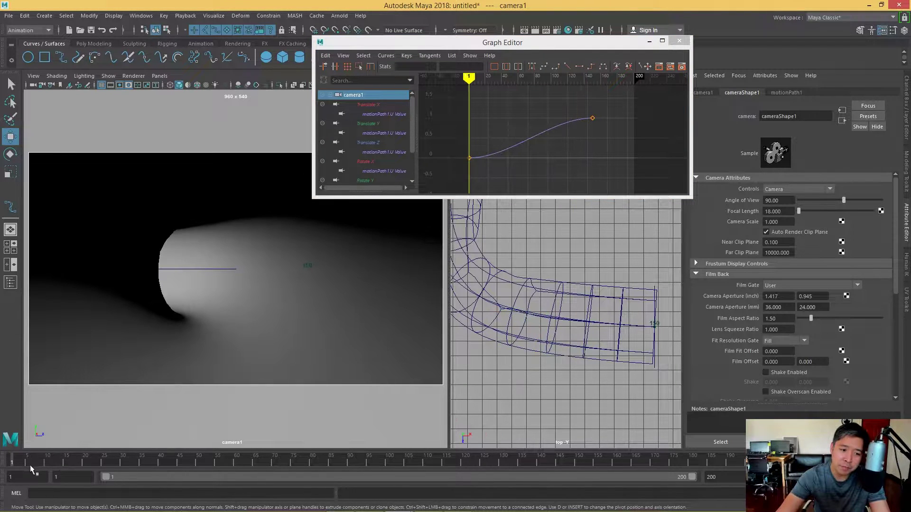
{"action": "mouse_move", "coordinate": [56, 466]}
{"action": "left_mouse_down"}
{"action": "mouse_move", "coordinate": [597, 456]}
{"action": "mouse_move", "coordinate": [564, 471]}
{"action": "mouse_move", "coordinate": [576, 468]}
{"action": "left_mouse_up"}
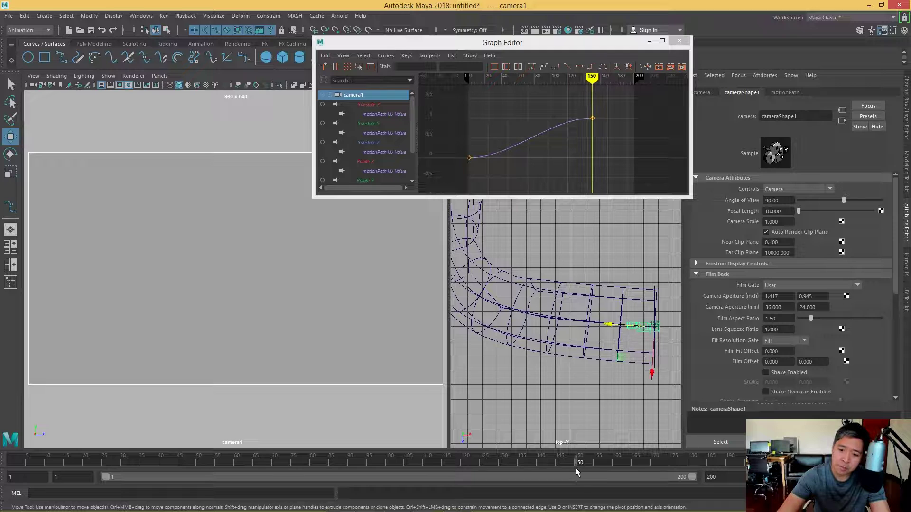
- Move camera1's last path key from frame 150 to 200 and play it back
{"action": "left_click_drag", "start_coordinate": [582, 105], "coordinate": [616, 133]}
{"action": "scroll", "coordinate": [616, 131], "scroll_direction": "up", "scroll_amount": 2}
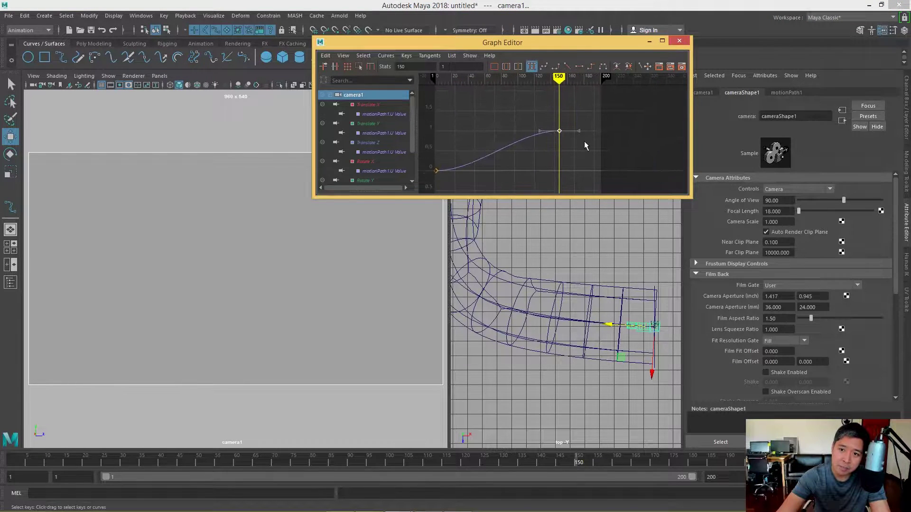
{"action": "left_click_drag", "start_coordinate": [550, 115], "coordinate": [580, 148]}
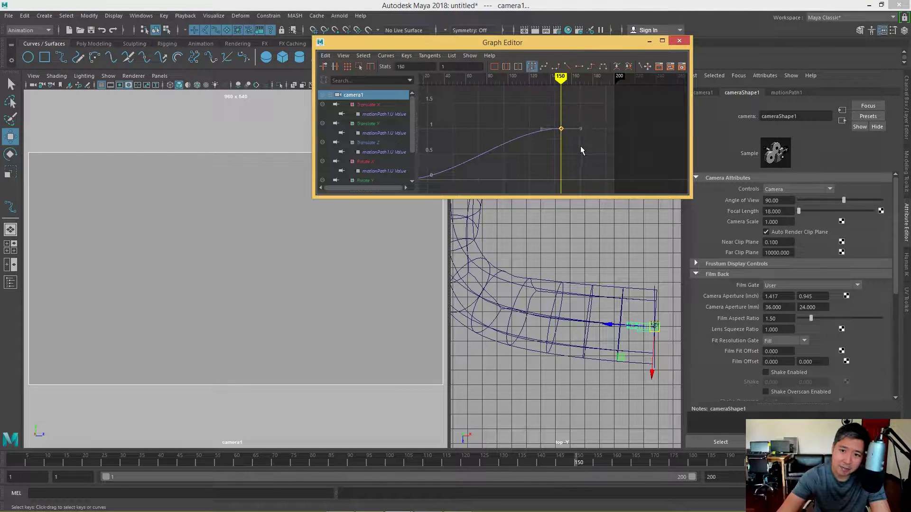
{"action": "middle_click_drag", "start_coordinate": [567, 141], "coordinate": [623, 150], "text": "shift"}
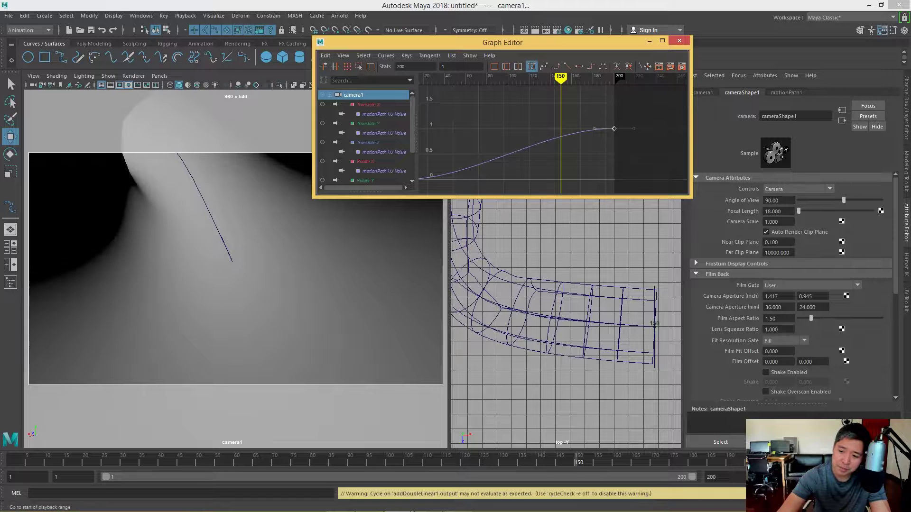
{"action": "key", "text": "alt+shift+v"}
{"action": "key", "text": "alt+v"}
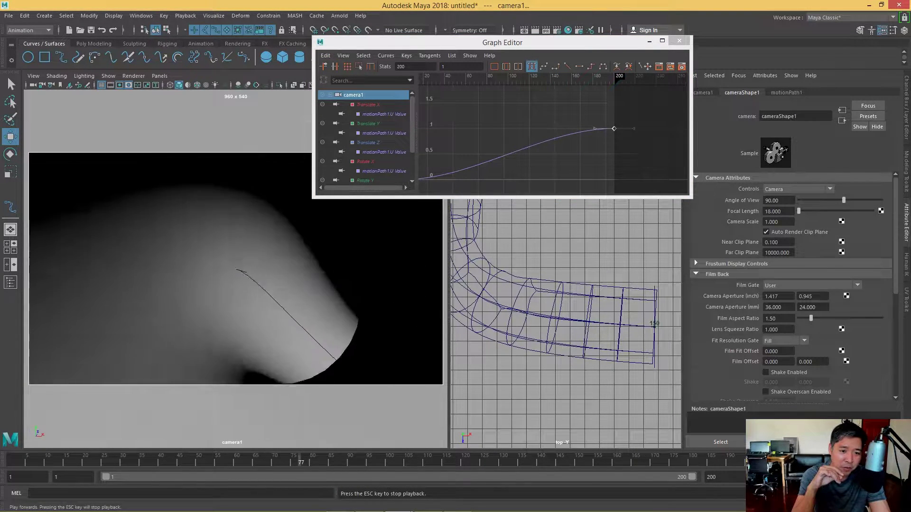
- Select the nurbsToPoly1 tunnel, scrub to frame 83, and reopen the Graph Editor
{"action": "left_click", "coordinate": [576, 250]}
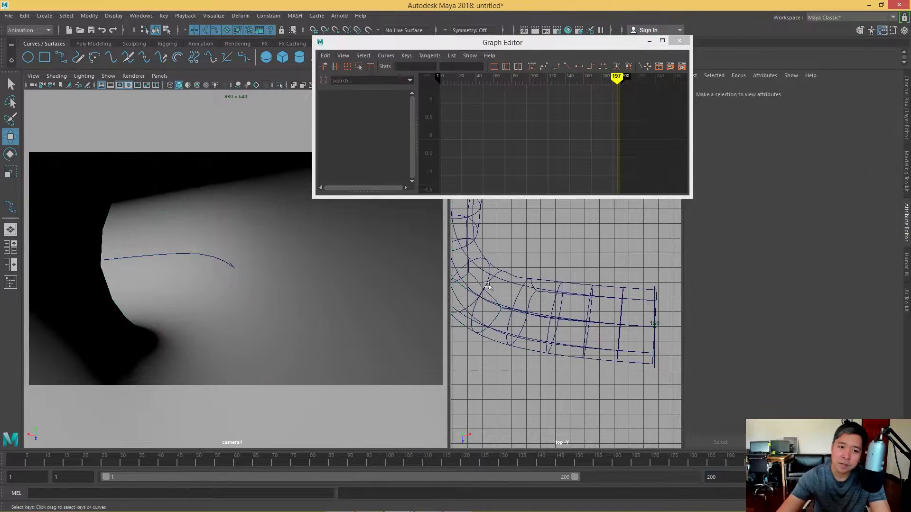
{"action": "left_click", "coordinate": [487, 285]}
{"action": "left_click", "coordinate": [679, 41]}
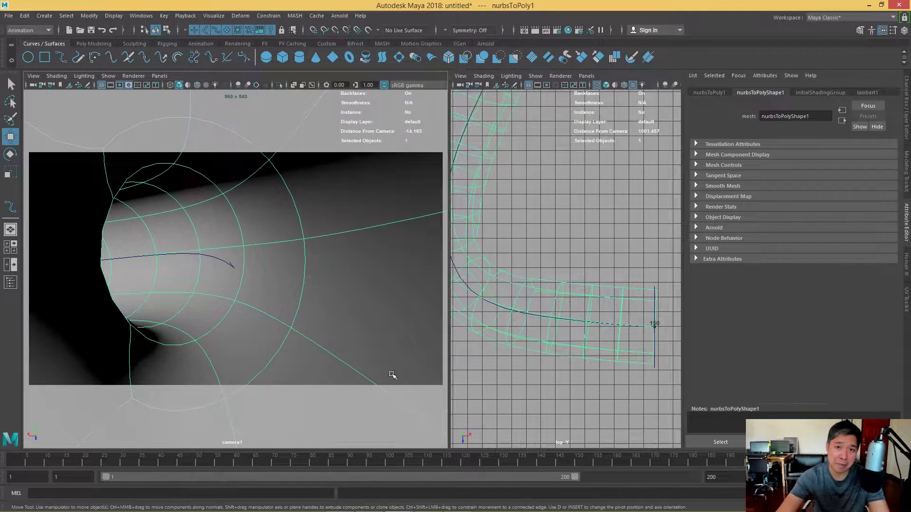
{"action": "mouse_move", "coordinate": [52, 455]}
{"action": "left_mouse_down"}
{"action": "mouse_move", "coordinate": [326, 450]}
{"action": "mouse_move", "coordinate": [89, 455]}
{"action": "left_mouse_up"}
{"action": "left_click", "coordinate": [141, 16]}
{"action": "mouse_move", "coordinate": [165, 68]}
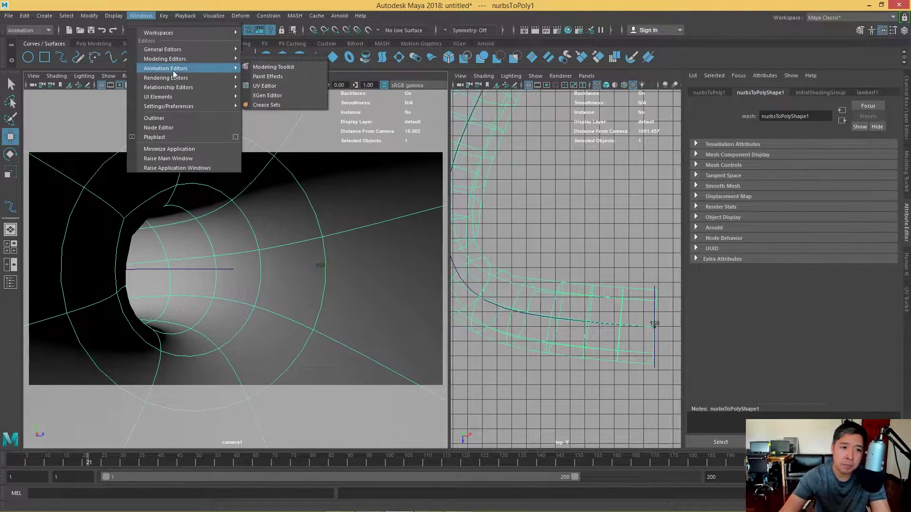
{"action": "left_click", "coordinate": [260, 77]}
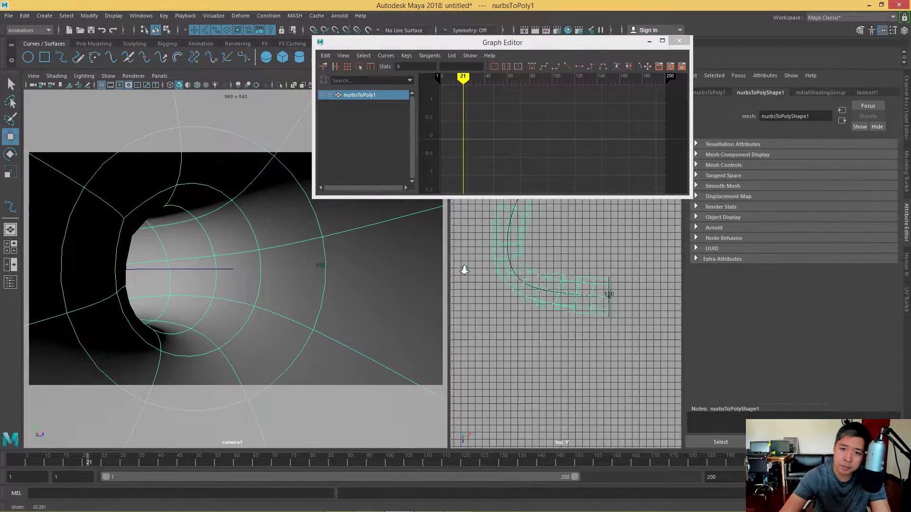
- Select camera1 and frame its animation curve in the Graph Editor
{"action": "scroll", "coordinate": [606, 259], "scroll_direction": "down", "scroll_amount": 3}
{"action": "middle_click_drag", "start_coordinate": [584, 285], "coordinate": [527, 384], "text": "alt"}
{"action": "scroll", "coordinate": [527, 384], "scroll_direction": "up", "scroll_amount": 3}
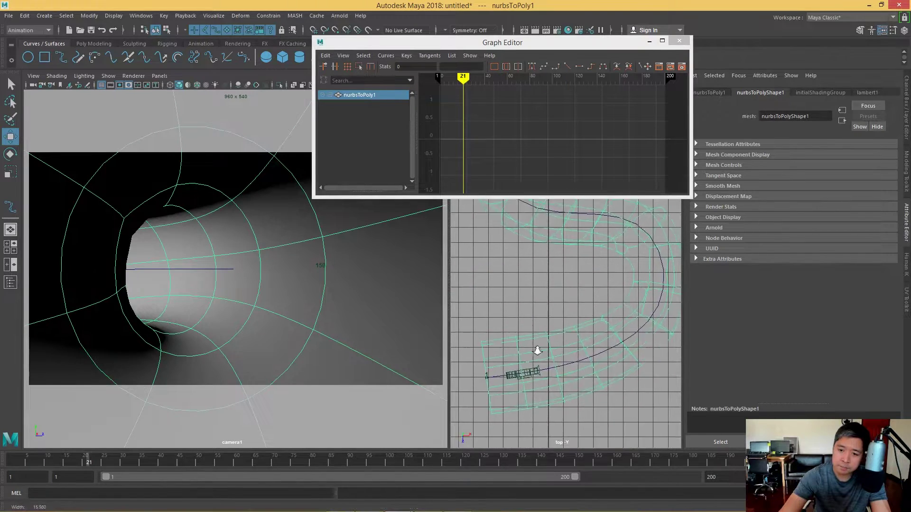
{"action": "scroll", "coordinate": [527, 380], "scroll_direction": "up", "scroll_amount": 2}
{"action": "left_click", "coordinate": [533, 374]}
{"action": "scroll", "coordinate": [576, 118], "scroll_direction": "down", "scroll_amount": 2}
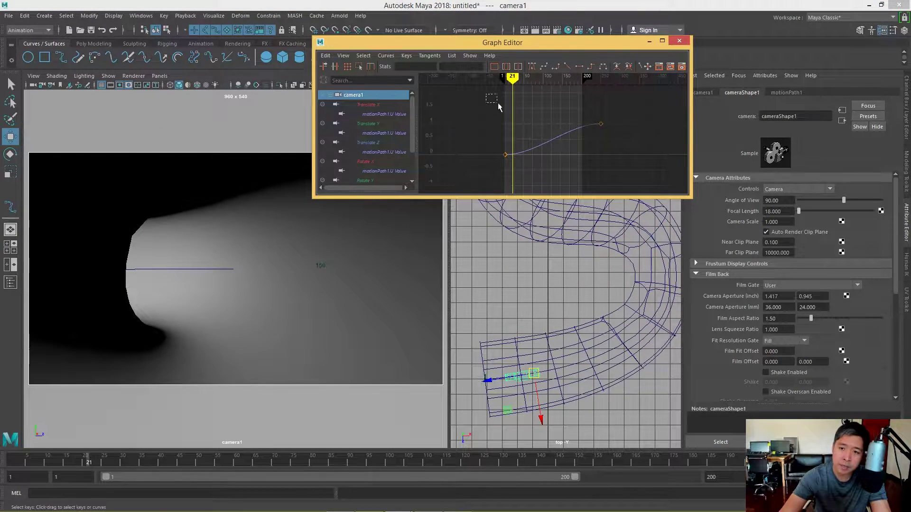
{"action": "scroll", "coordinate": [626, 156], "scroll_direction": "up", "scroll_amount": 2}
{"action": "middle_click_drag", "start_coordinate": [603, 142], "coordinate": [587, 130], "text": "alt"}
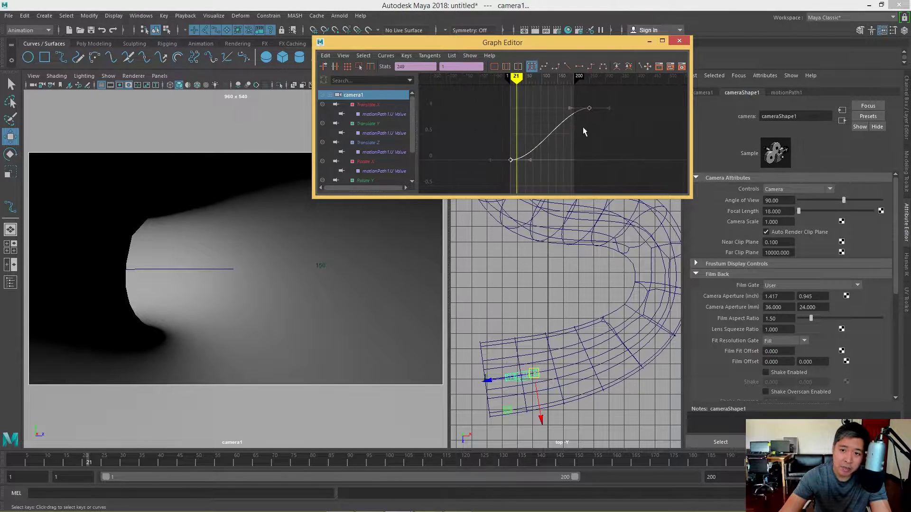
- Give camera1's path curve linear tangents, play the constant-speed fly-through, and select the tunnel
{"action": "scroll", "coordinate": [579, 134], "scroll_direction": "down", "scroll_amount": 1}
{"action": "scroll", "coordinate": [572, 137], "scroll_direction": "down", "scroll_amount": 1}
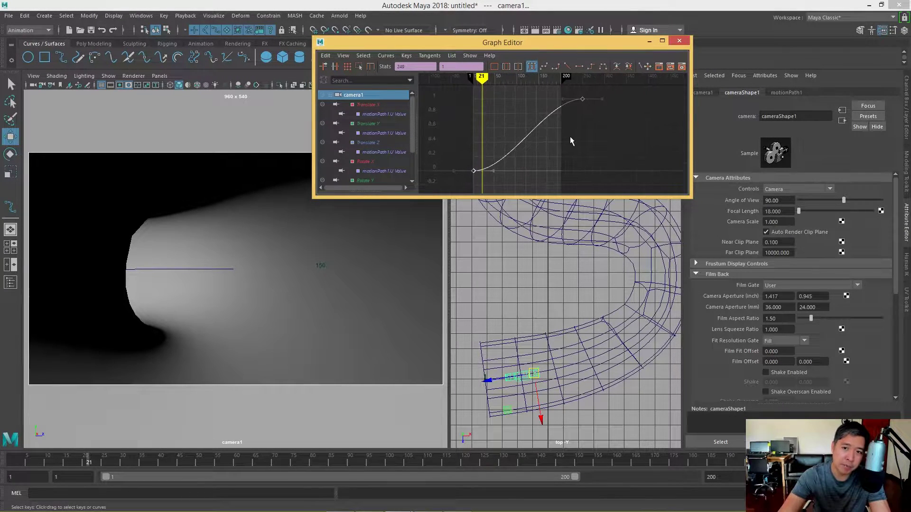
{"action": "left_click", "coordinate": [568, 68]}
{"action": "left_click", "coordinate": [649, 42]}
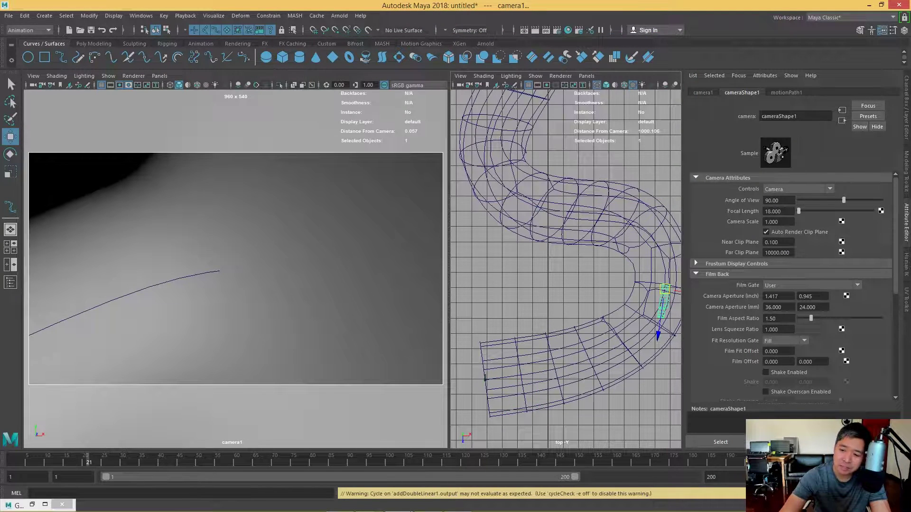
{"action": "key", "text": "alt+v"}
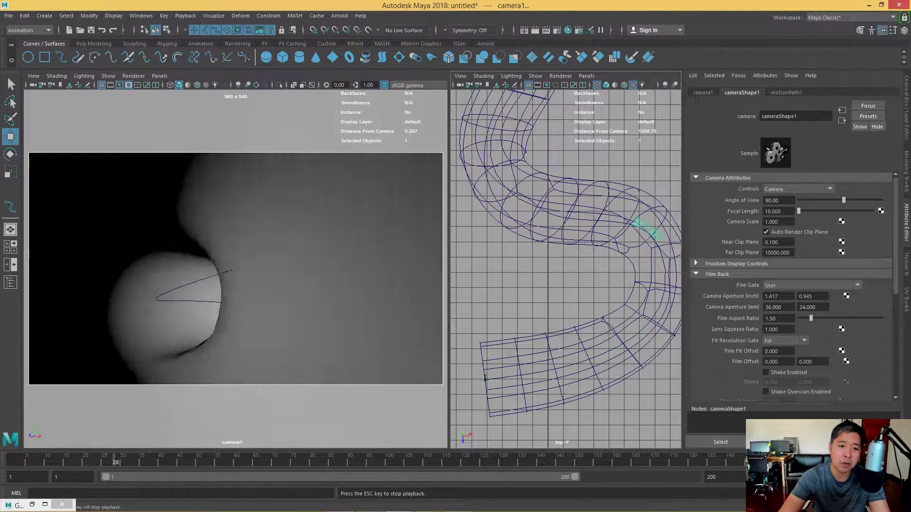
{"action": "left_click", "coordinate": [294, 335]}
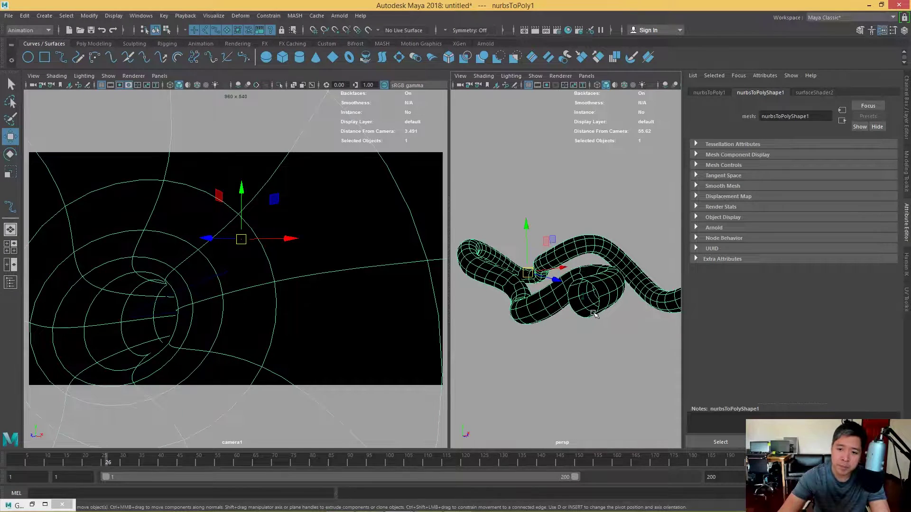
{"action": "key", "text": "4"}
{"action": "left_click", "coordinate": [590, 320]}
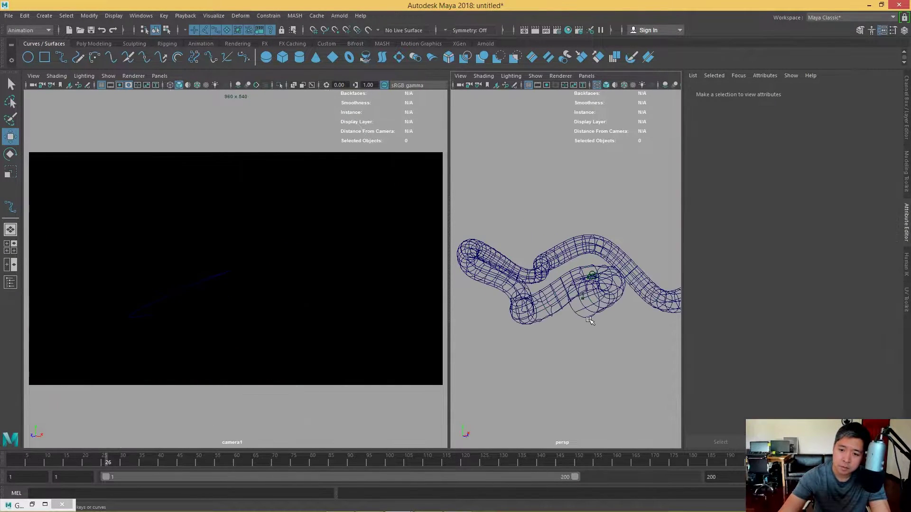
{"action": "left_click", "coordinate": [593, 320]}
{"action": "mouse_move", "coordinate": [590, 314]}
{"action": "left_mouse_down", "text": "alt"}
{"action": "mouse_move", "coordinate": [520, 253]}
{"action": "mouse_move", "coordinate": [592, 298]}
{"action": "left_mouse_up", "text": "alt"}
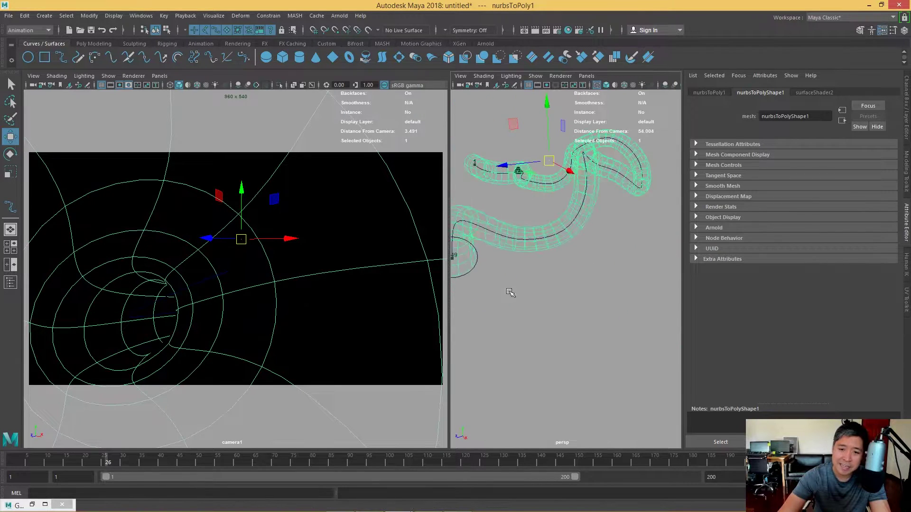
{"action": "left_click", "coordinate": [593, 290]}
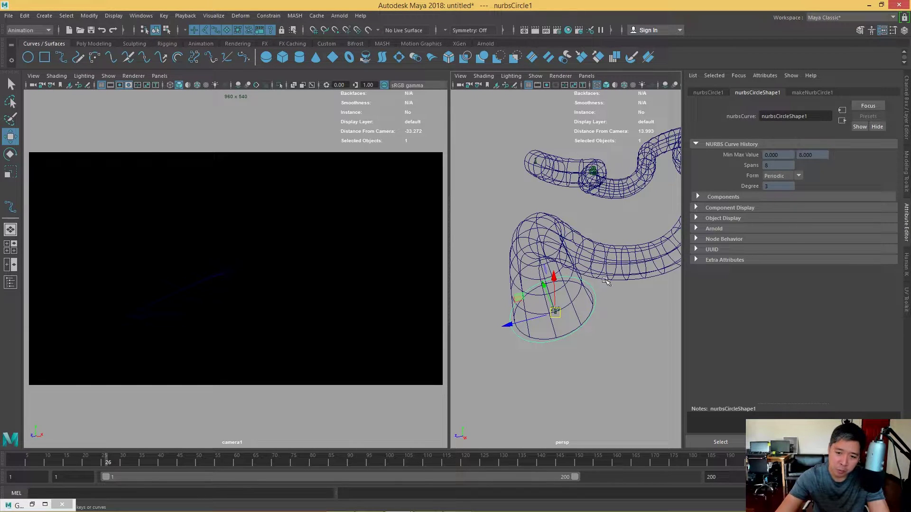
{"action": "left_click_drag", "start_coordinate": [606, 281], "coordinate": [559, 275], "text": "alt"}
{"action": "left_click", "coordinate": [560, 275]}
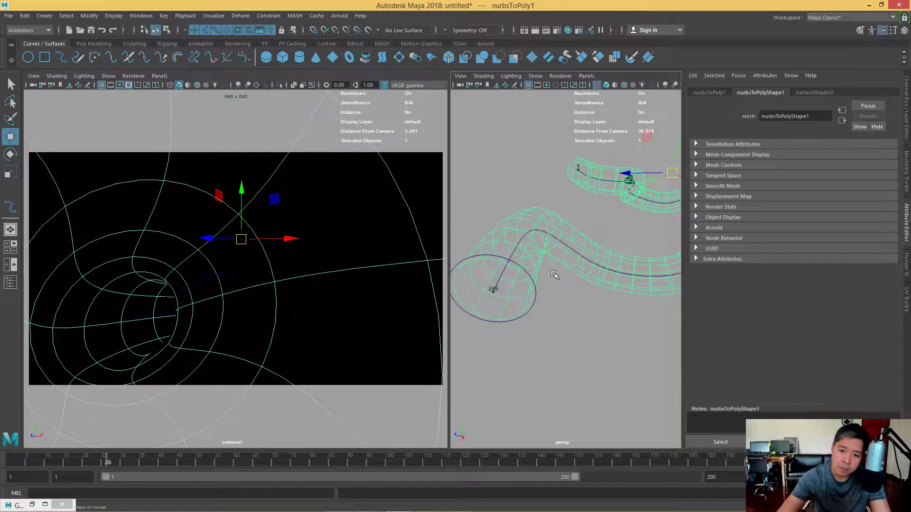
{"action": "left_click", "coordinate": [536, 297]}
{"action": "left_click_drag", "start_coordinate": [535, 297], "coordinate": [556, 251], "text": "alt"}
{"action": "left_click", "coordinate": [583, 241], "text": "shift"}
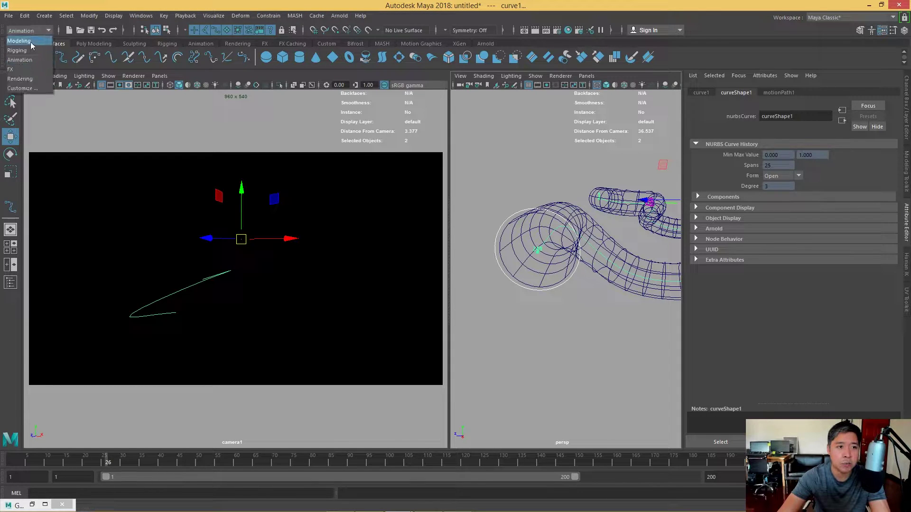
{"action": "left_click", "coordinate": [30, 42]}
{"action": "key", "text": "g"}
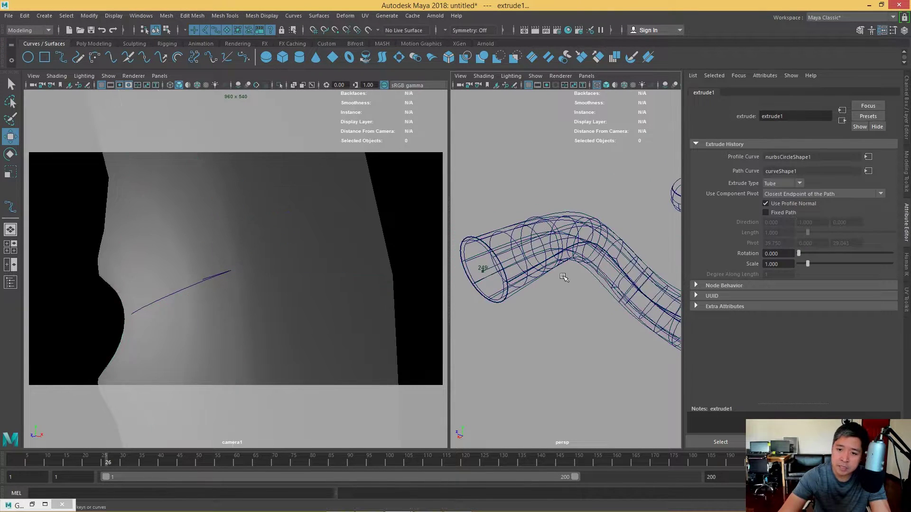
{"action": "left_click", "coordinate": [541, 216]}
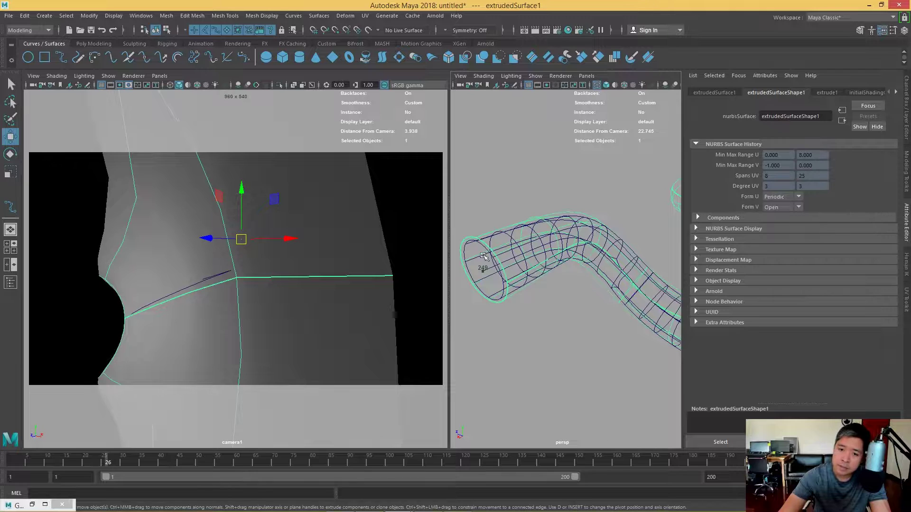
{"action": "mouse_move", "coordinate": [467, 241]}
{"action": "left_mouse_down", "text": "alt"}
{"action": "mouse_move", "coordinate": [471, 233]}
{"action": "mouse_move", "coordinate": [522, 237]}
{"action": "left_mouse_up", "text": "alt"}
{"action": "key", "text": "r"}
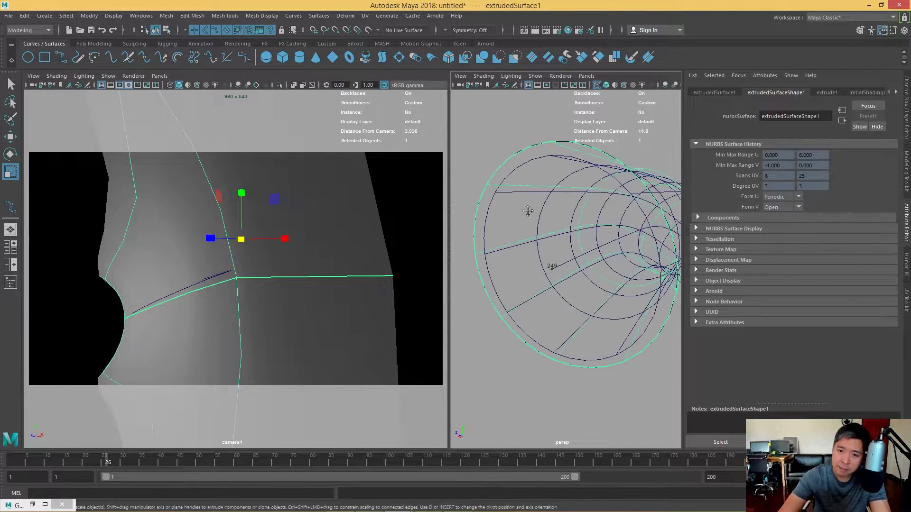
{"action": "scroll", "coordinate": [547, 217], "scroll_direction": "up", "scroll_amount": 5}
{"action": "left_click", "coordinate": [564, 218]}
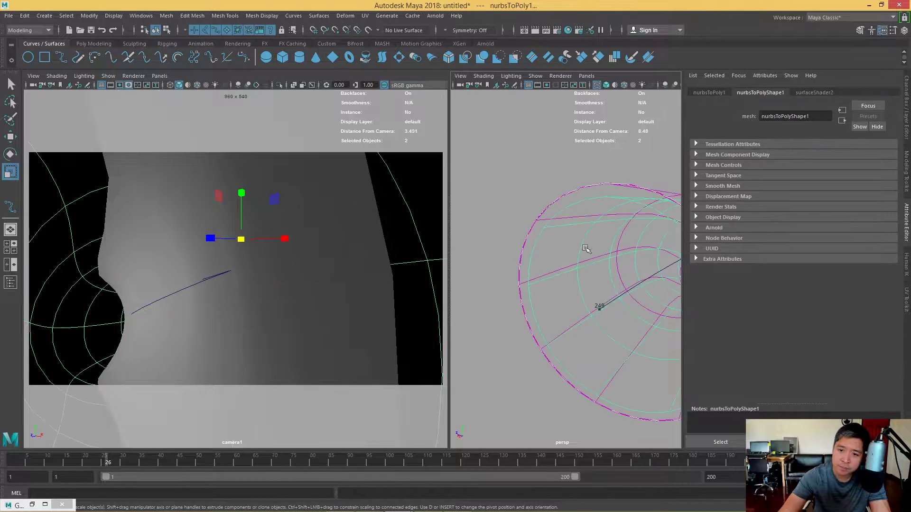
{"action": "scroll", "coordinate": [596, 280], "scroll_direction": "down", "scroll_amount": 3}
{"action": "mouse_move", "coordinate": [549, 267]}
{"action": "left_mouse_down", "text": "alt"}
{"action": "mouse_move", "coordinate": [505, 267]}
{"action": "mouse_move", "coordinate": [535, 271]}
{"action": "left_mouse_up", "text": "alt"}
{"action": "scroll", "coordinate": [525, 270], "scroll_direction": "up", "scroll_amount": 3}
{"action": "scroll", "coordinate": [553, 255], "scroll_direction": "up", "scroll_amount": 3}
{"action": "left_click", "coordinate": [547, 252]}
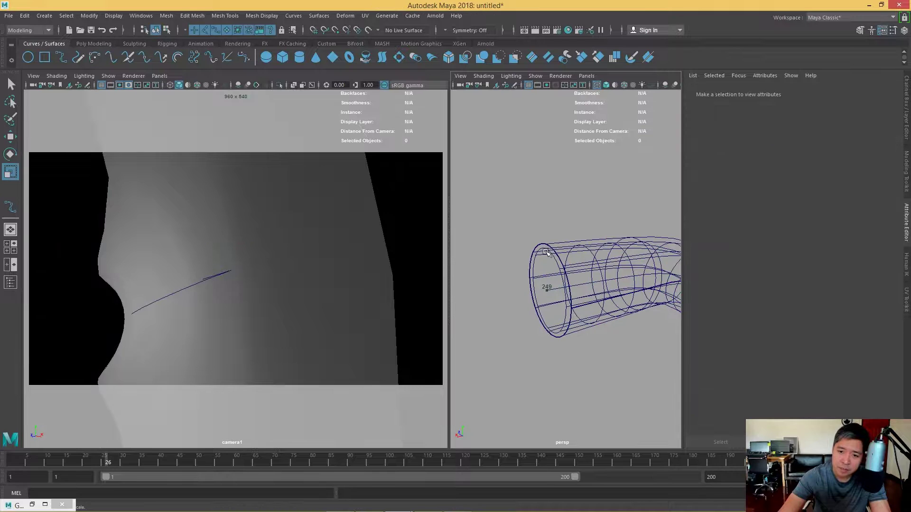
{"action": "left_click", "coordinate": [539, 247]}
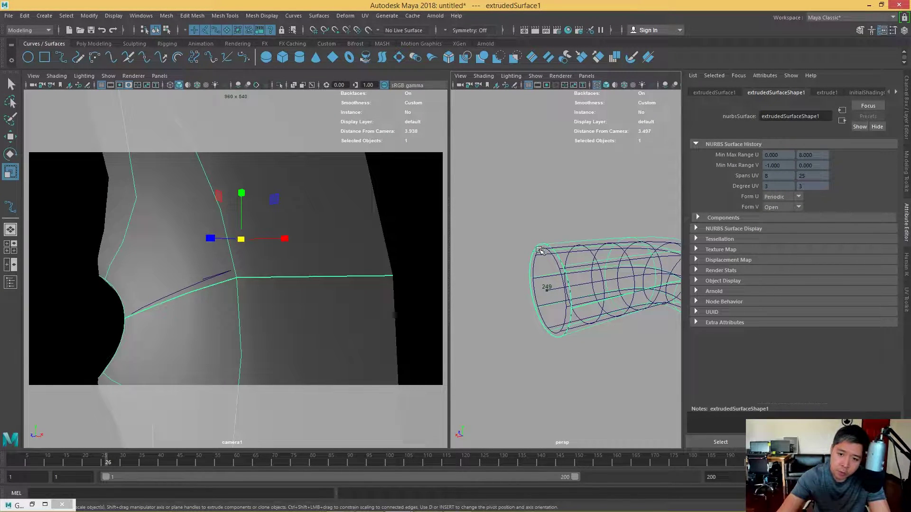
{"action": "left_click_drag", "start_coordinate": [529, 261], "coordinate": [541, 271], "text": "alt"}
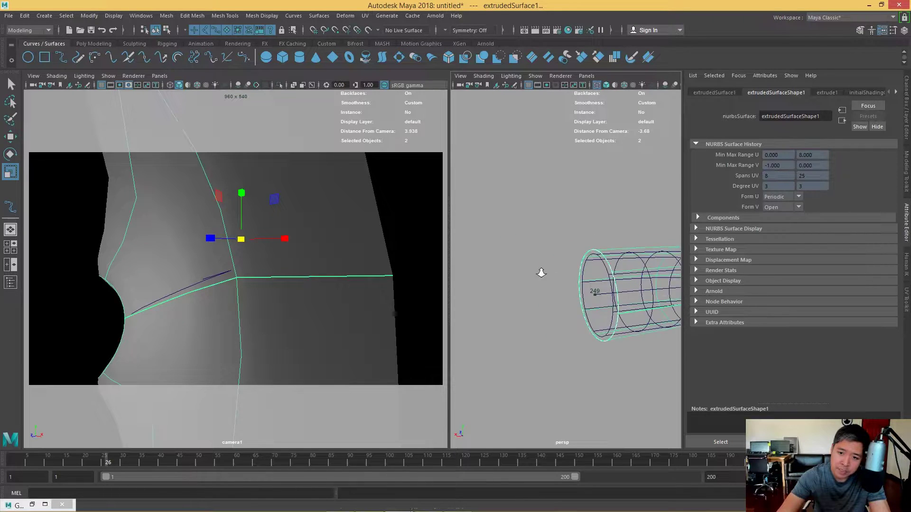
{"action": "scroll", "coordinate": [541, 271], "scroll_direction": "up", "scroll_amount": 3}
{"action": "left_click", "coordinate": [580, 238]}
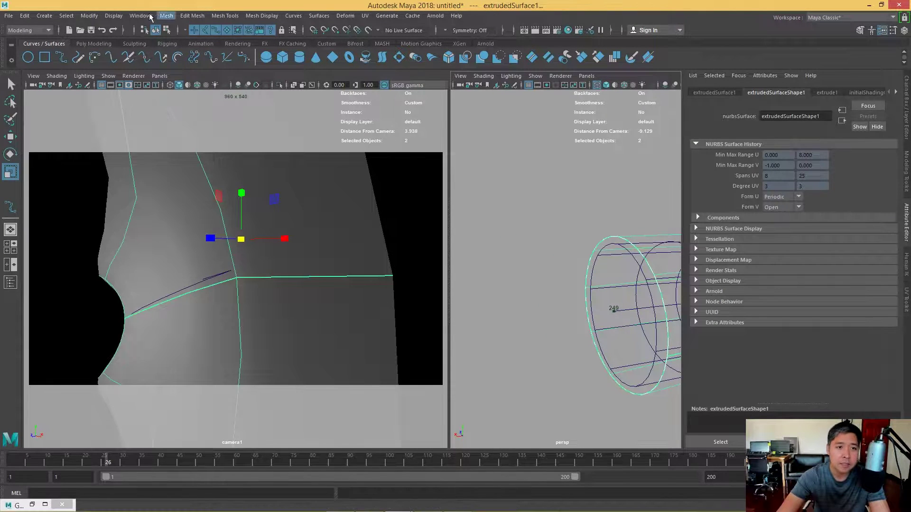
- Select nurbsCircle1 in the Outliner and scale it up to widen the tube
{"action": "left_click", "coordinate": [150, 16]}
{"action": "left_click", "coordinate": [165, 114]}
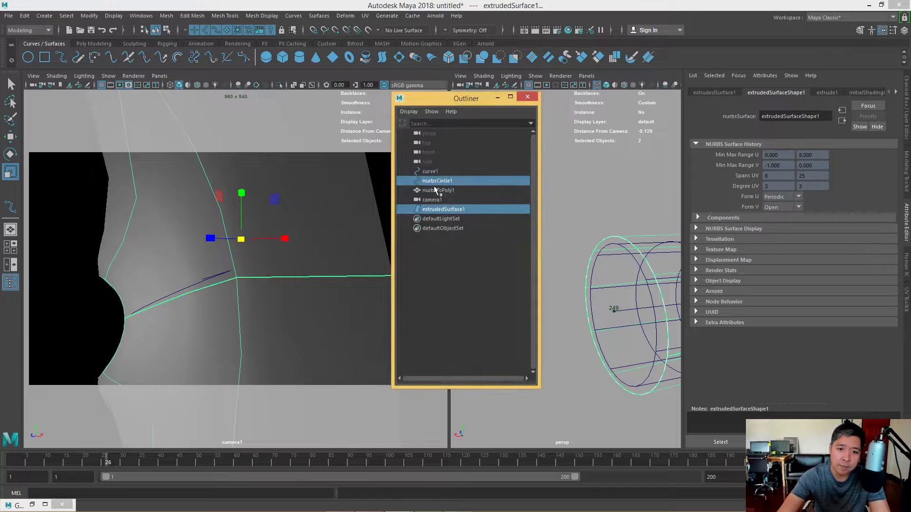
{"action": "left_click", "coordinate": [452, 181]}
{"action": "left_click_drag", "start_coordinate": [617, 308], "coordinate": [593, 289], "text": "alt"}
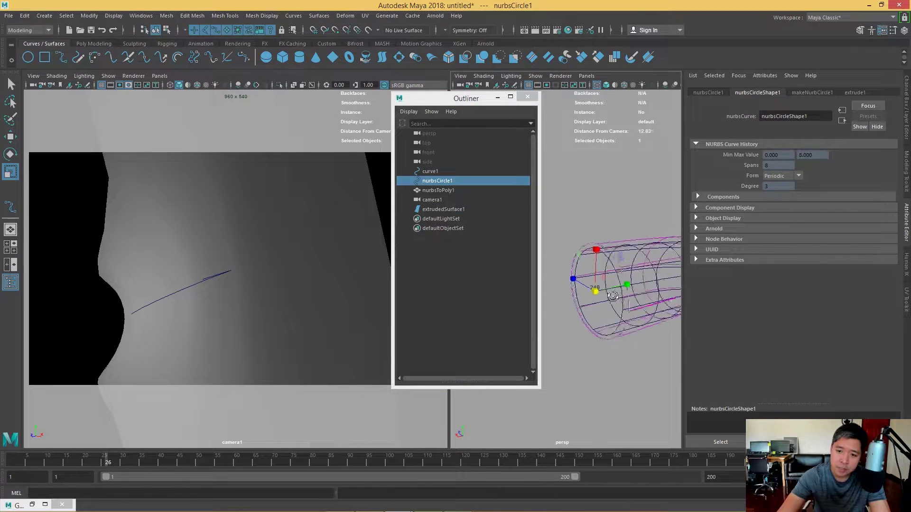
{"action": "left_click_drag", "start_coordinate": [474, 98], "coordinate": [319, 121]}
{"action": "left_click_drag", "start_coordinate": [617, 303], "coordinate": [592, 291], "text": "alt"}
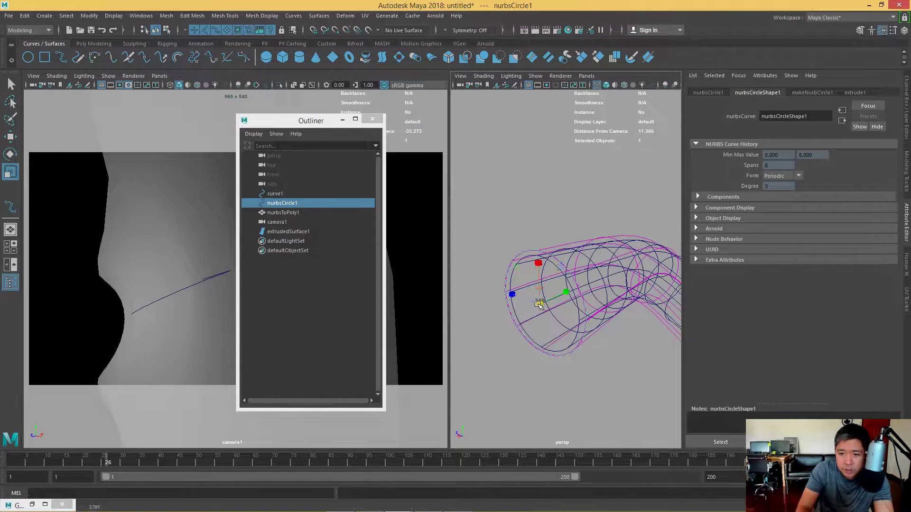
{"action": "mouse_move", "coordinate": [539, 305]}
{"action": "left_mouse_down"}
{"action": "mouse_move", "coordinate": [589, 284]}
{"action": "mouse_move", "coordinate": [602, 294]}
{"action": "left_mouse_up"}
- Turn on Fixed Path for extrude1 so the tube follows the whole wavy curve
{"action": "left_click", "coordinate": [598, 274]}
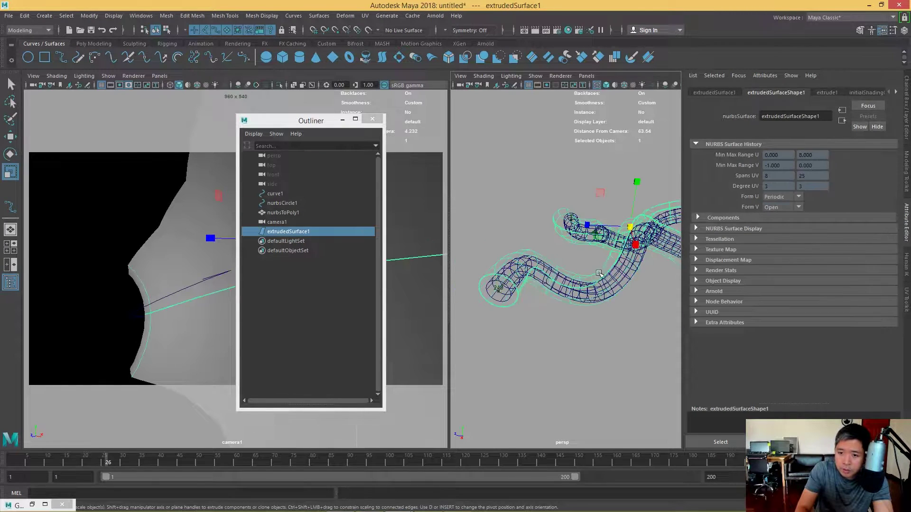
{"action": "left_click", "coordinate": [903, 32]}
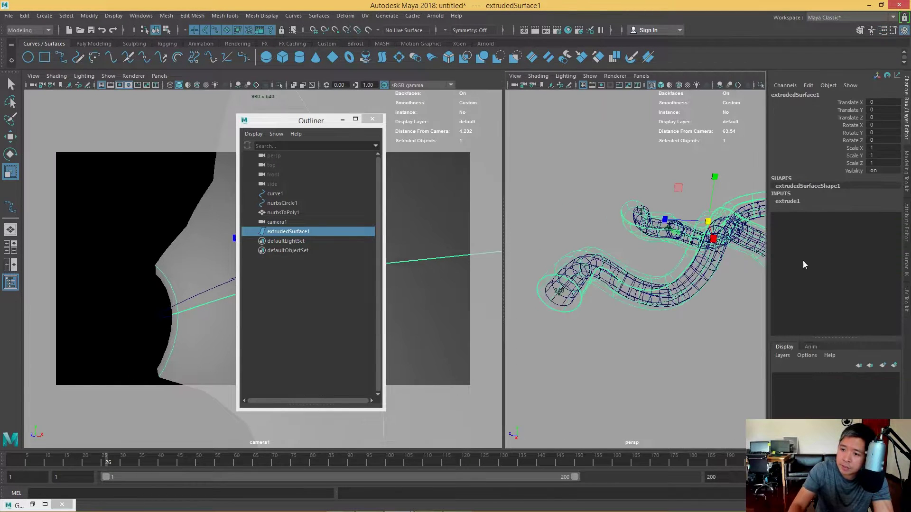
{"action": "left_click", "coordinate": [787, 203]}
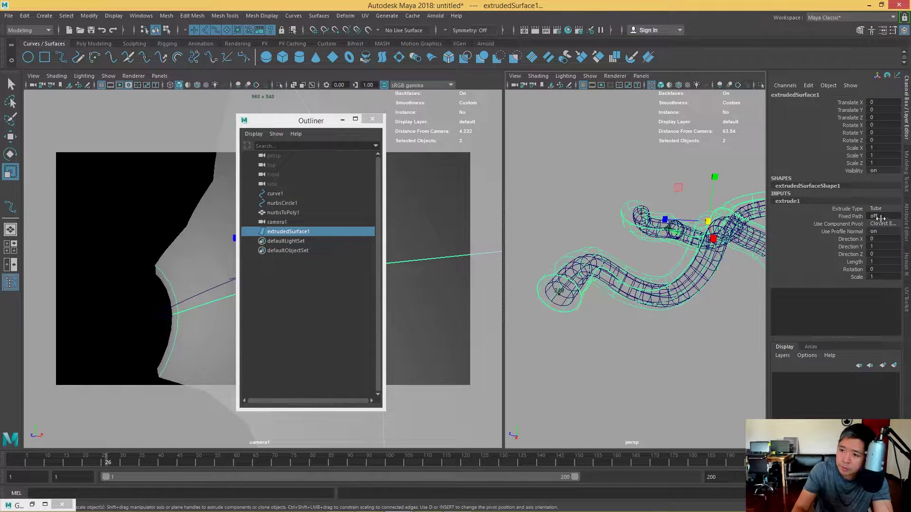
{"action": "key", "text": "Return"}
{"action": "mouse_move", "coordinate": [685, 311]}
{"action": "left_mouse_down", "text": "alt"}
{"action": "mouse_move", "coordinate": [691, 326]}
{"action": "mouse_move", "coordinate": [677, 360]}
{"action": "mouse_move", "coordinate": [656, 319]}
{"action": "mouse_move", "coordinate": [681, 315]}
{"action": "mouse_move", "coordinate": [584, 346]}
{"action": "mouse_move", "coordinate": [616, 309]}
{"action": "mouse_move", "coordinate": [547, 259]}
{"action": "left_mouse_up", "text": "alt"}
{"action": "scroll", "coordinate": [616, 309], "scroll_direction": "up", "scroll_amount": 5}
{"action": "key", "text": "5"}
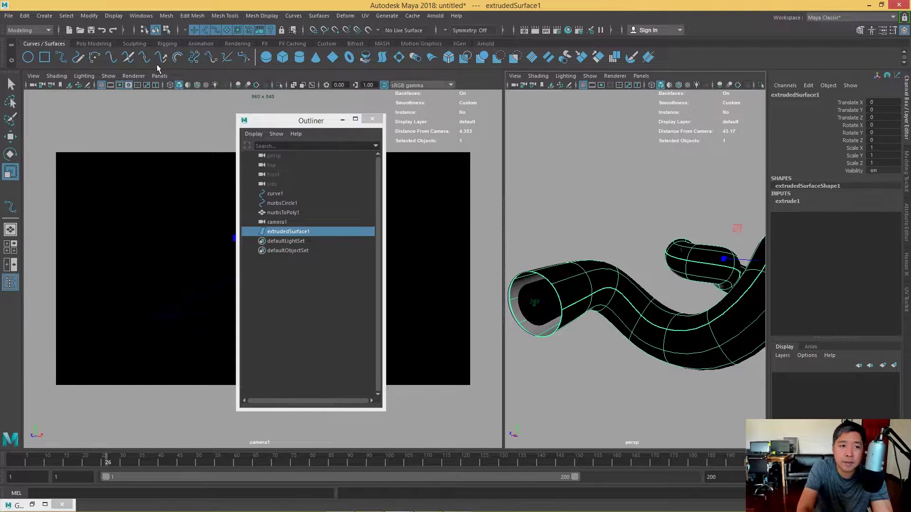
- Convert the NURBS tube to polygons as nurbsToPoly2, then select nurbsToPoly1 at frame 57
{"action": "left_click", "coordinate": [25, 16]}
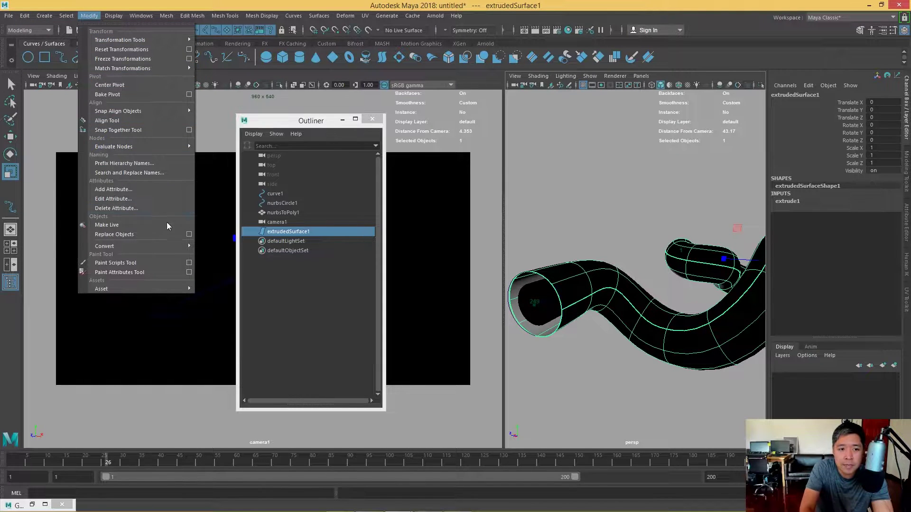
{"action": "left_click", "coordinate": [256, 245]}
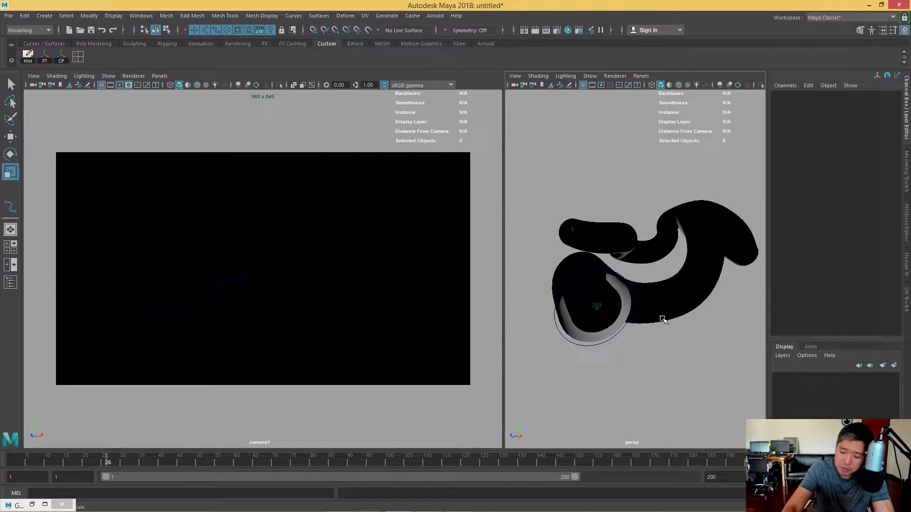
{"action": "key", "text": "4"}
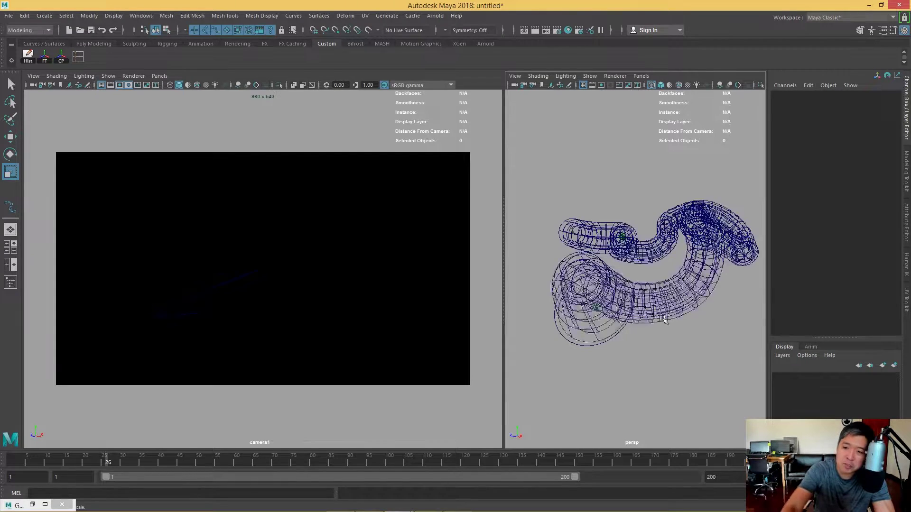
{"action": "left_click", "coordinate": [662, 319]}
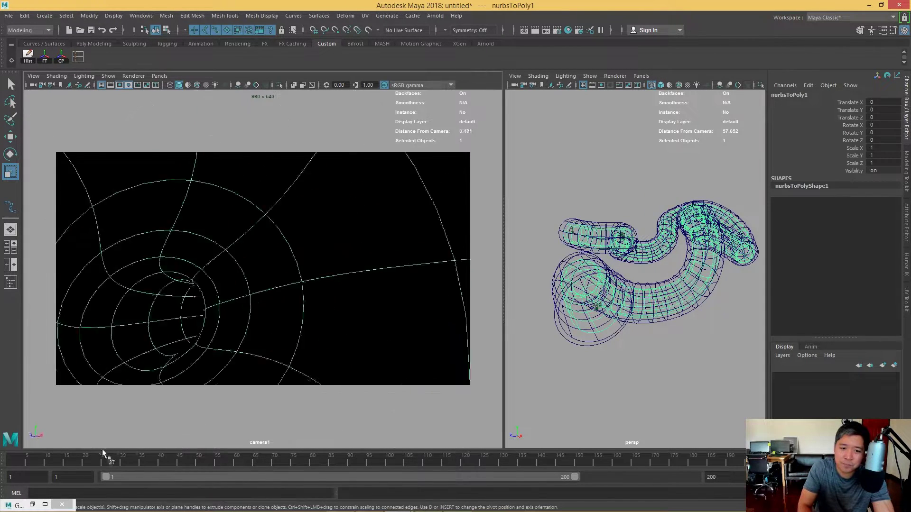
{"action": "left_click", "coordinate": [686, 384]}
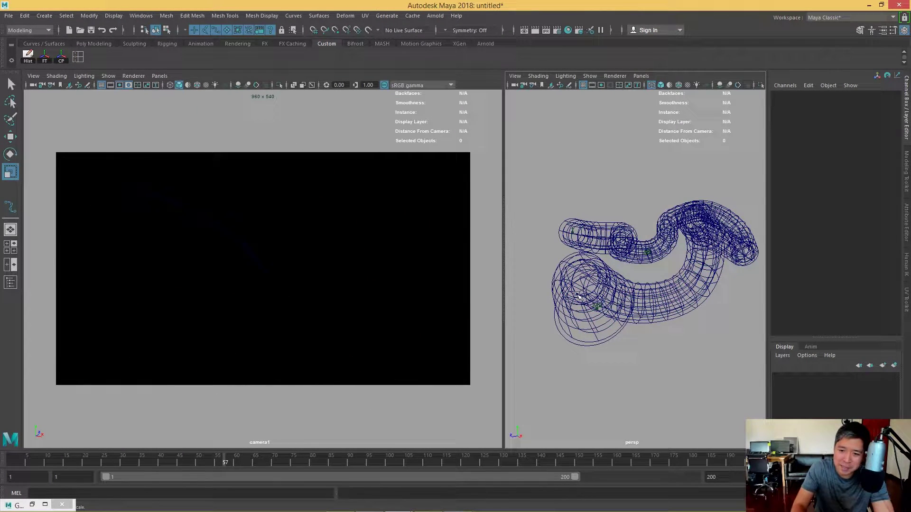
{"action": "left_click", "coordinate": [553, 278]}
{"action": "scroll", "coordinate": [588, 322], "scroll_direction": "up", "scroll_amount": 3}
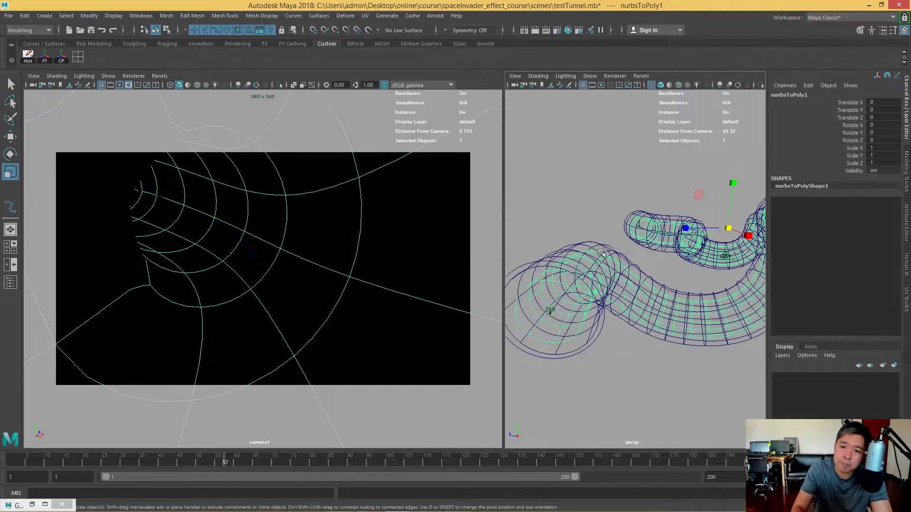
- Assign surfaceShader3 to nurbsToPoly1 with a black Out Color and open its Create Render Node
{"action": "mouse_move", "coordinate": [600, 251]}
{"action": "left_mouse_down", "text": "alt"}
{"action": "mouse_move", "coordinate": [624, 270]}
{"action": "mouse_move", "coordinate": [593, 284]}
{"action": "left_mouse_up", "text": "alt"}
{"action": "key", "text": "5"}
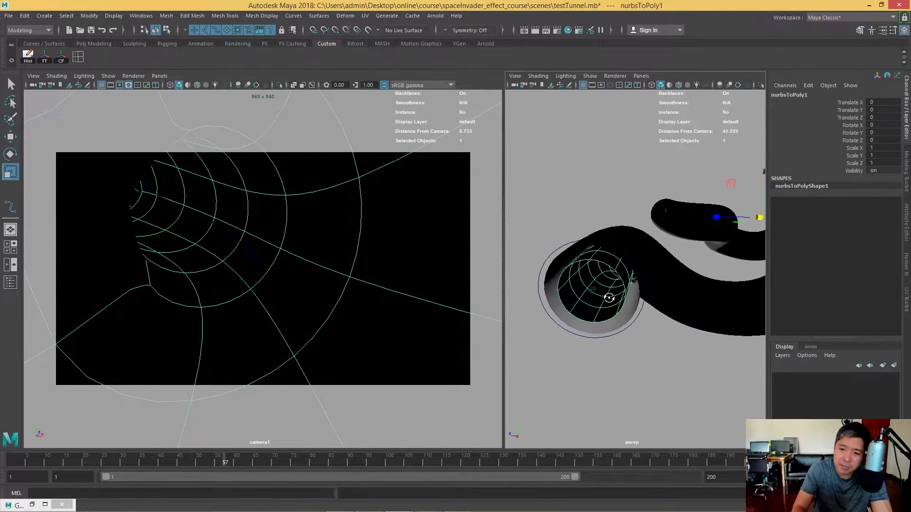
{"action": "right_click_drag", "start_coordinate": [582, 229], "coordinate": [583, 276]}
{"action": "mouse_move", "coordinate": [578, 482]}
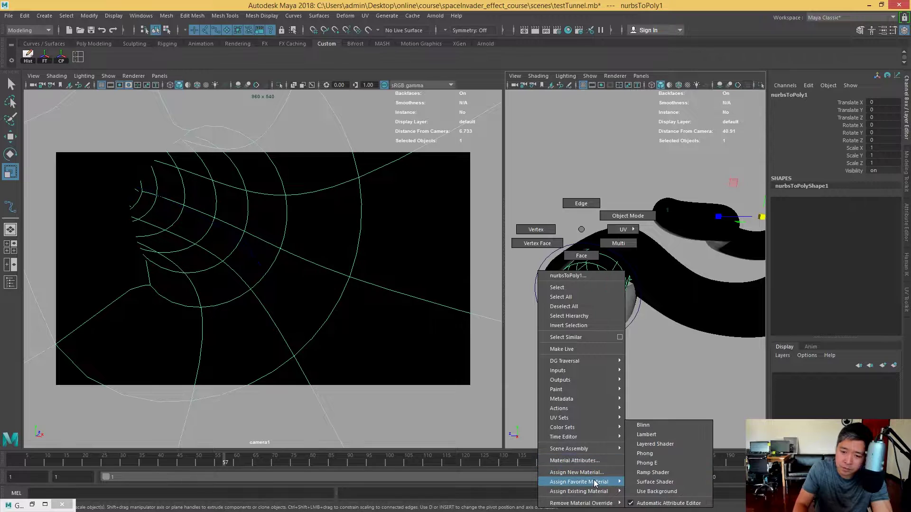
{"action": "left_click", "coordinate": [653, 482]}
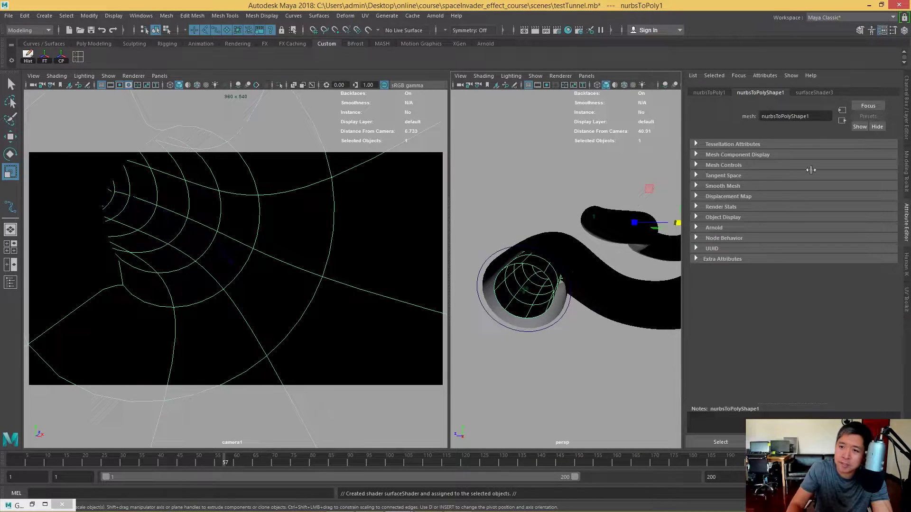
{"action": "left_click", "coordinate": [817, 93]}
{"action": "left_click_drag", "start_coordinate": [799, 199], "coordinate": [800, 199]}
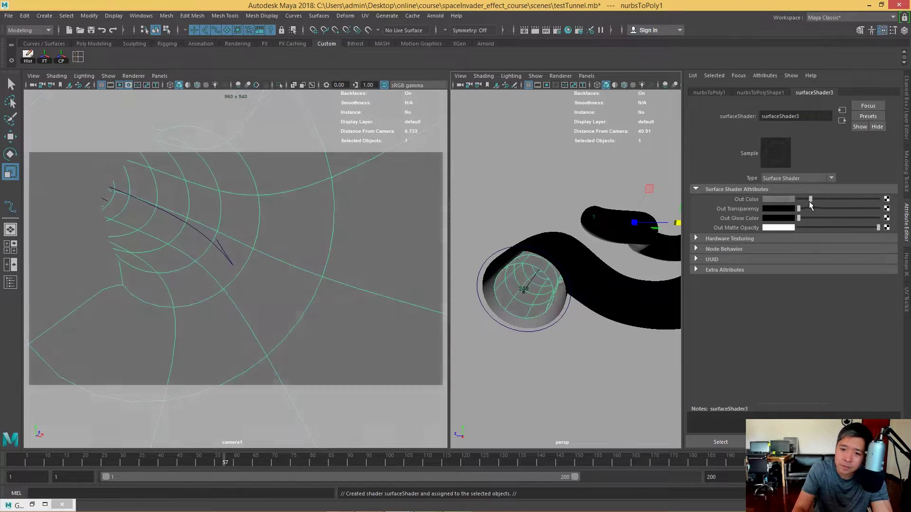
{"action": "left_click", "coordinate": [887, 199]}
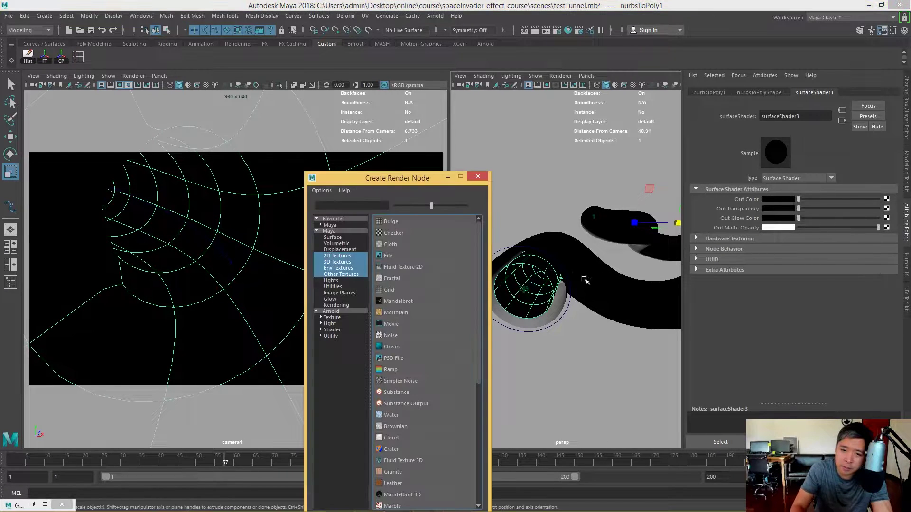
- Connect a Noise texture to the shader colour, set Time 1 and Frequency about 33, and play
{"action": "left_click", "coordinate": [397, 335]}
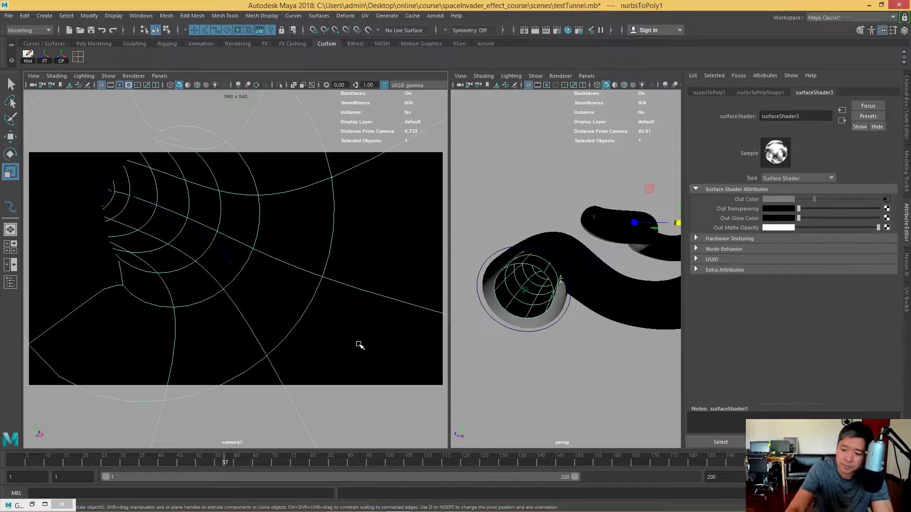
{"action": "key", "text": "6"}
{"action": "mouse_move", "coordinate": [377, 457]}
{"action": "left_mouse_down"}
{"action": "mouse_move", "coordinate": [203, 454]}
{"action": "mouse_move", "coordinate": [411, 440]}
{"action": "mouse_move", "coordinate": [429, 428]}
{"action": "left_mouse_up"}
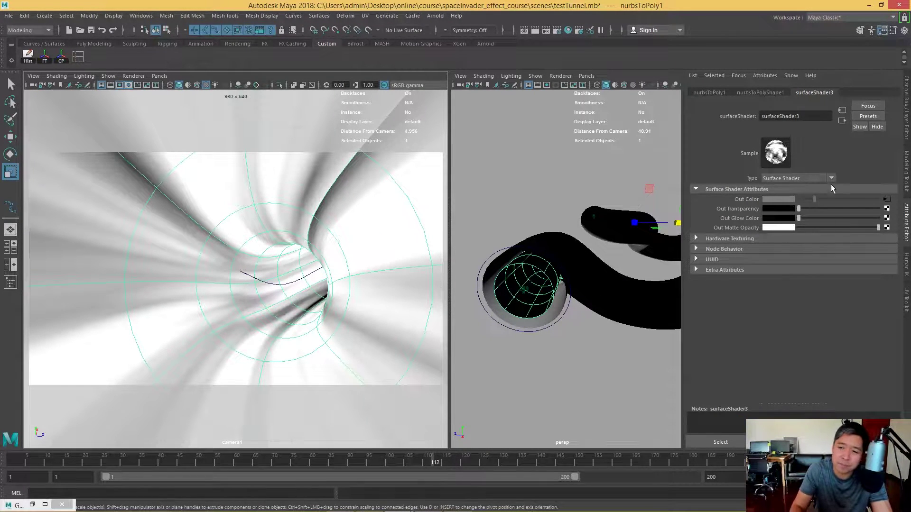
{"action": "left_click", "coordinate": [887, 200]}
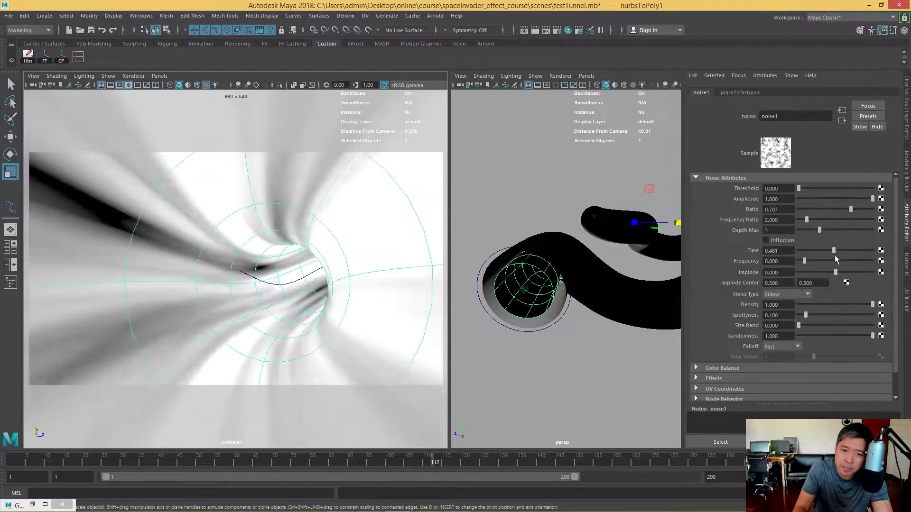
{"action": "mouse_move", "coordinate": [799, 251]}
{"action": "left_mouse_down"}
{"action": "mouse_move", "coordinate": [873, 259]}
{"action": "mouse_move", "coordinate": [798, 251]}
{"action": "left_mouse_up"}
{"action": "left_click_drag", "start_coordinate": [804, 261], "coordinate": [830, 261]}
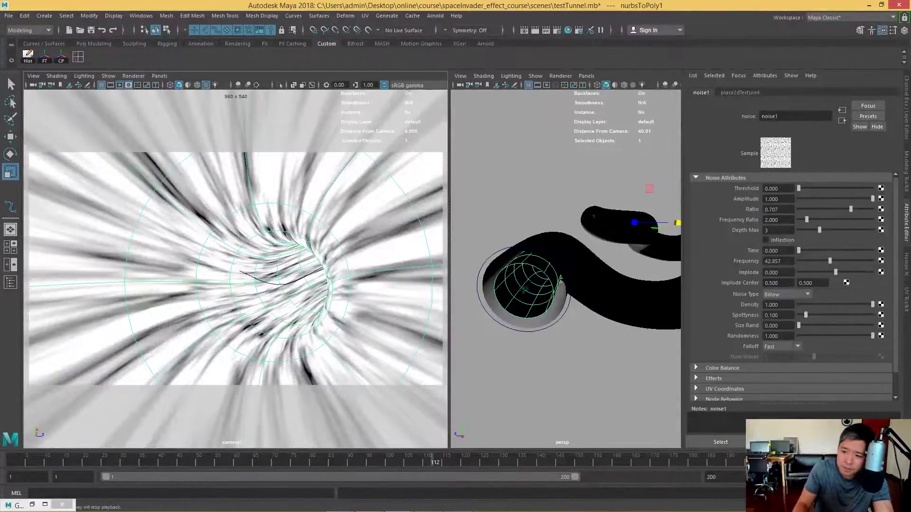
{"action": "key", "text": "alt+v"}
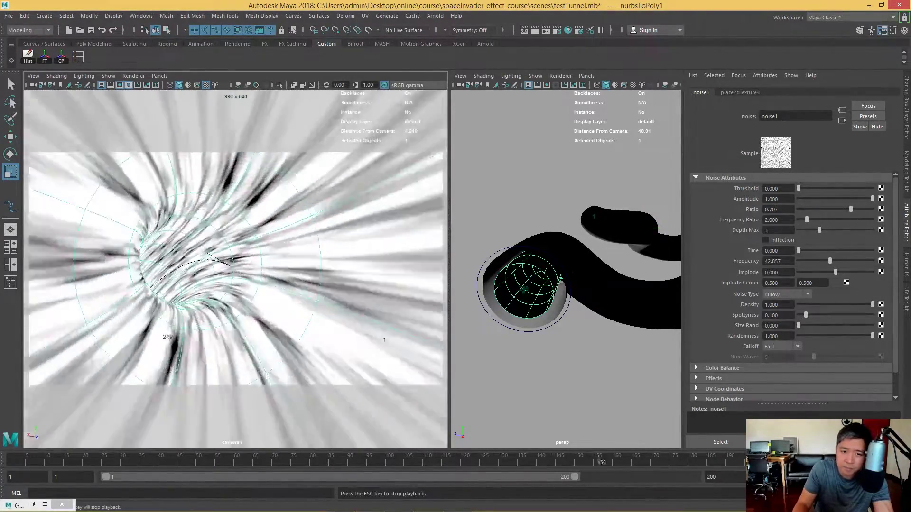
- Try then undo an Implode change, lower the noise Density, and replay the fly-through
{"action": "left_click", "coordinate": [830, 271]}
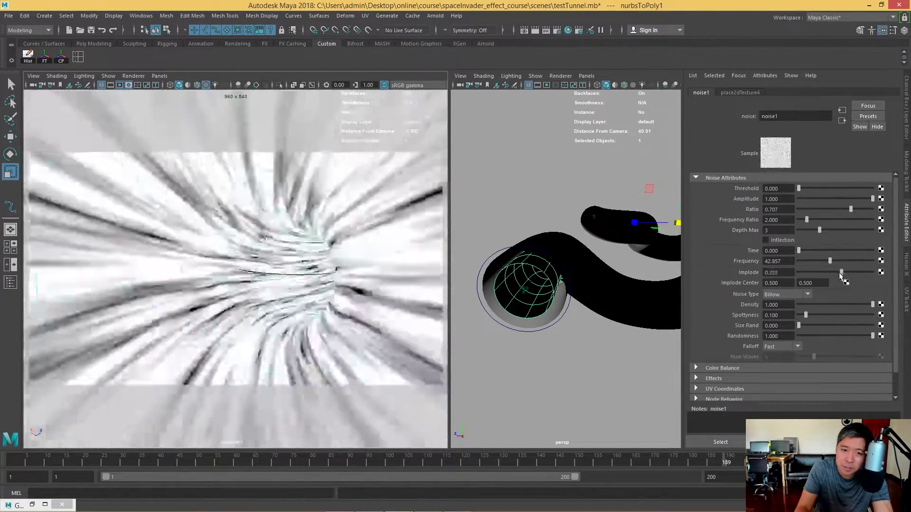
{"action": "key", "text": "ctrl+z"}
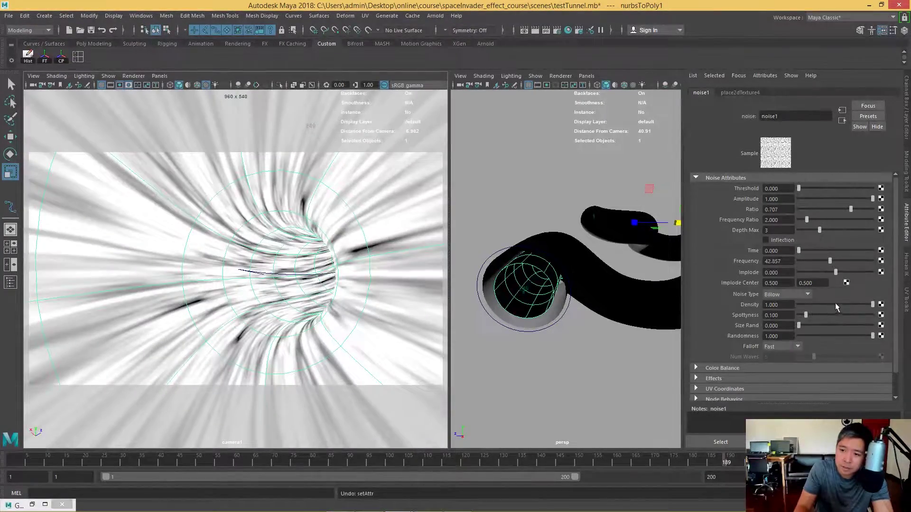
{"action": "left_click_drag", "start_coordinate": [836, 305], "coordinate": [801, 304]}
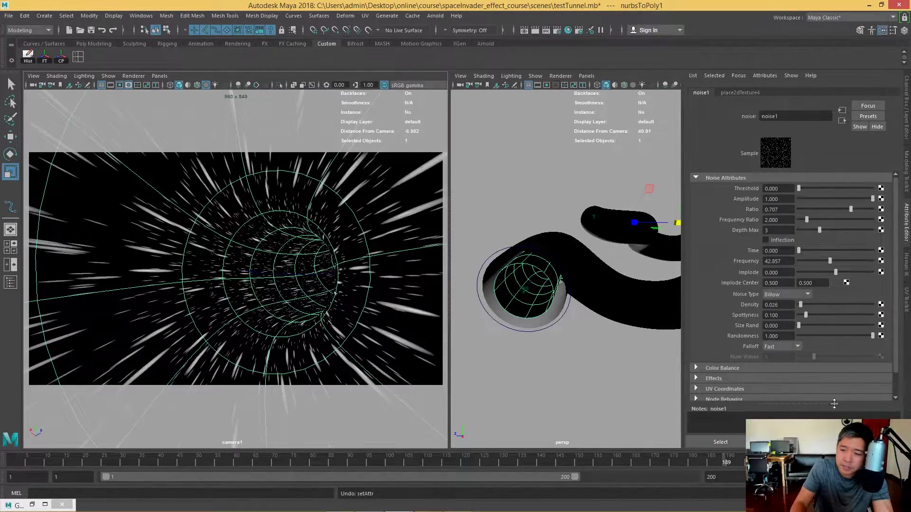
{"action": "key", "text": "alt+v"}
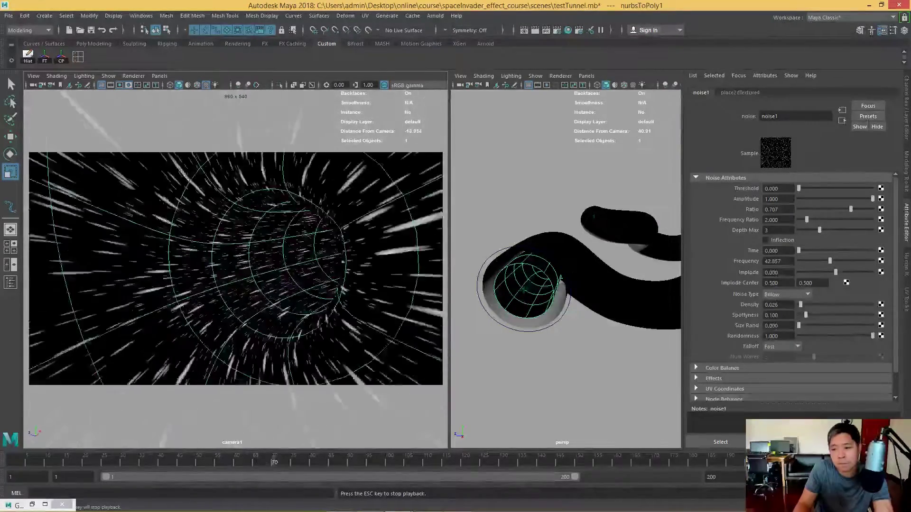
- Stop playback and isolate the tunnel mesh with Isolate Select > View Selected
{"action": "left_click", "coordinate": [579, 362]}
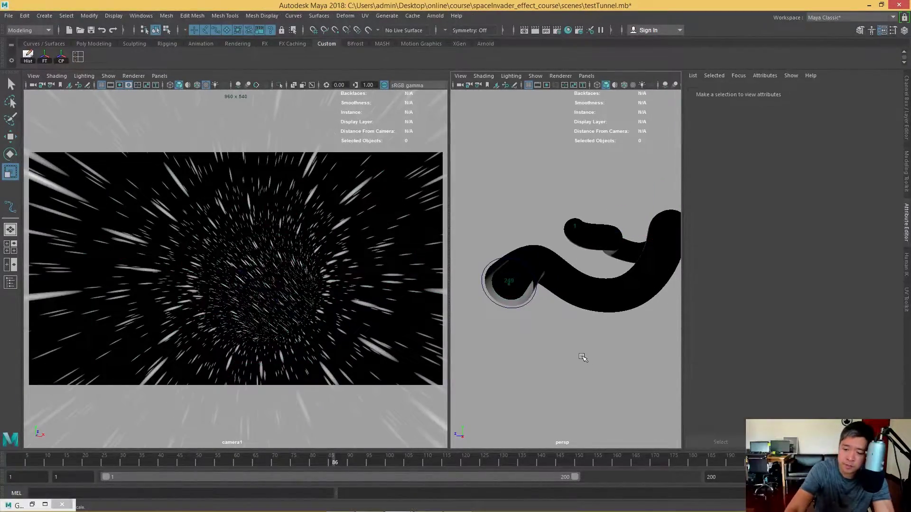
{"action": "left_click_drag", "start_coordinate": [635, 341], "coordinate": [584, 305], "text": "alt"}
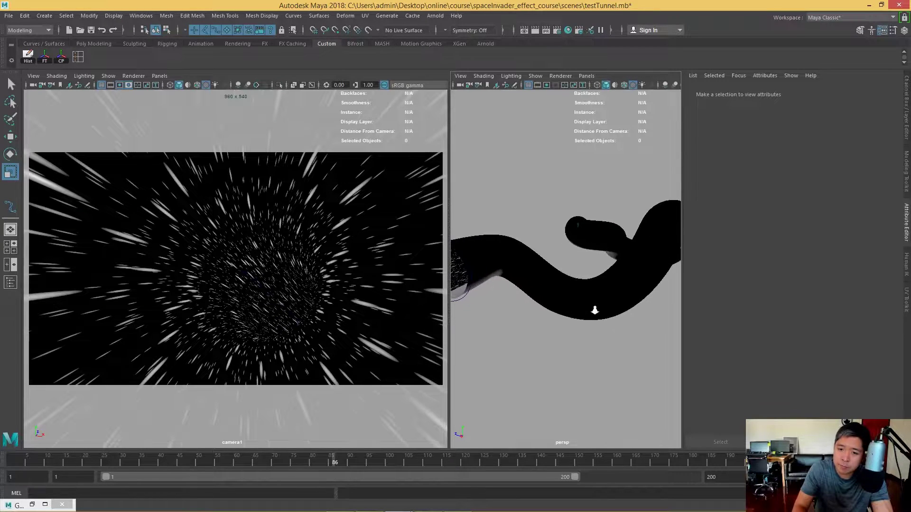
{"action": "left_click", "coordinate": [531, 284]}
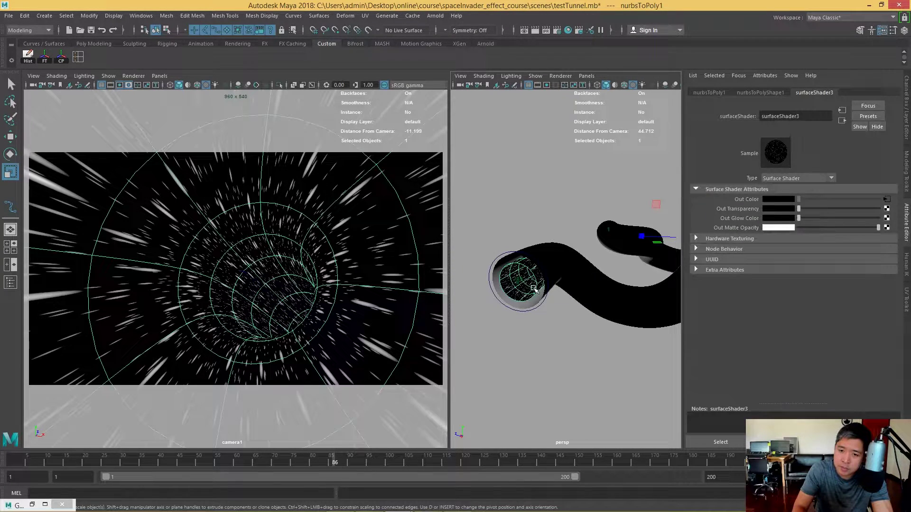
{"action": "left_click", "coordinate": [535, 76]}
{"action": "left_click", "coordinate": [655, 100]}
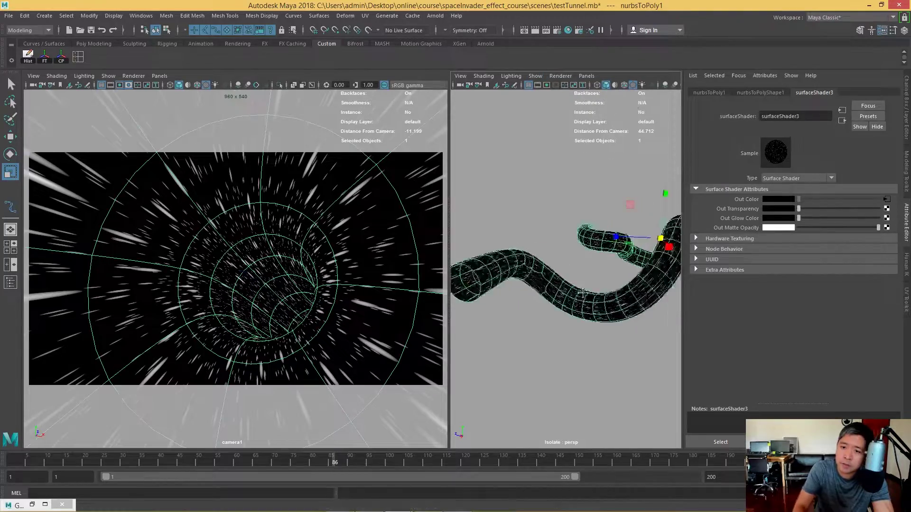
{"action": "left_click_drag", "start_coordinate": [582, 293], "coordinate": [608, 299], "text": "alt"}
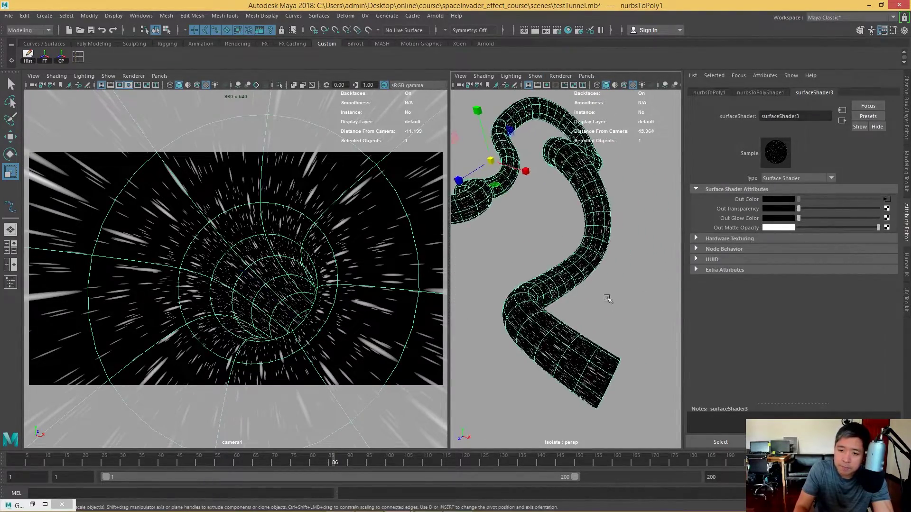
- Reselect the tunnel and open its noise1 texture's place2dTexture4 placement settings
{"action": "left_click", "coordinate": [641, 336]}
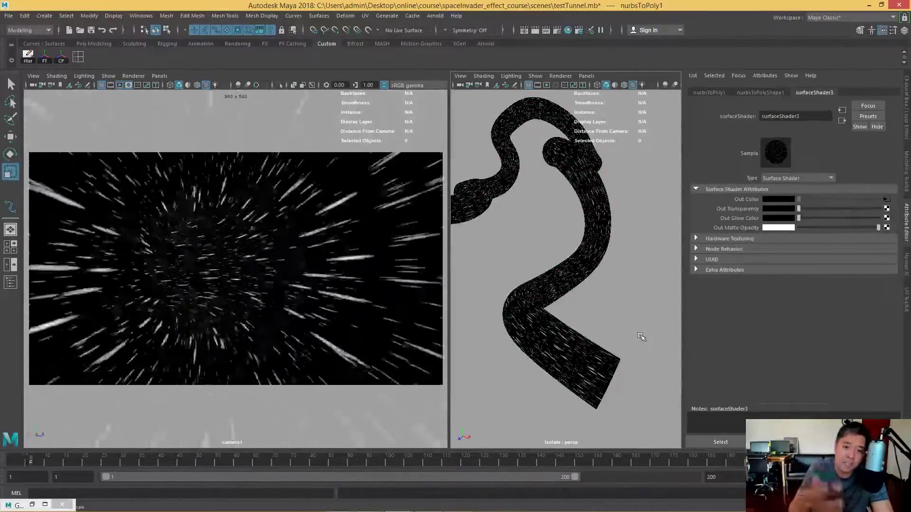
{"action": "left_click", "coordinate": [575, 290]}
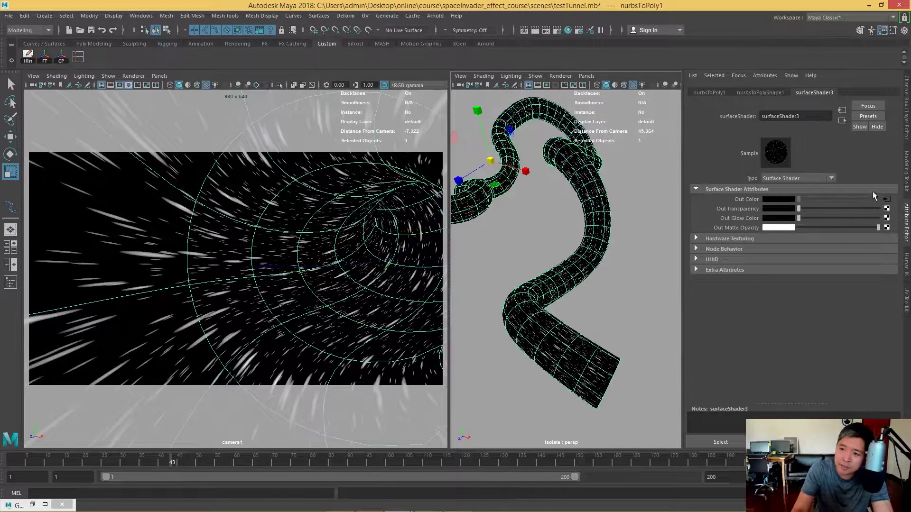
{"action": "left_click", "coordinate": [887, 199]}
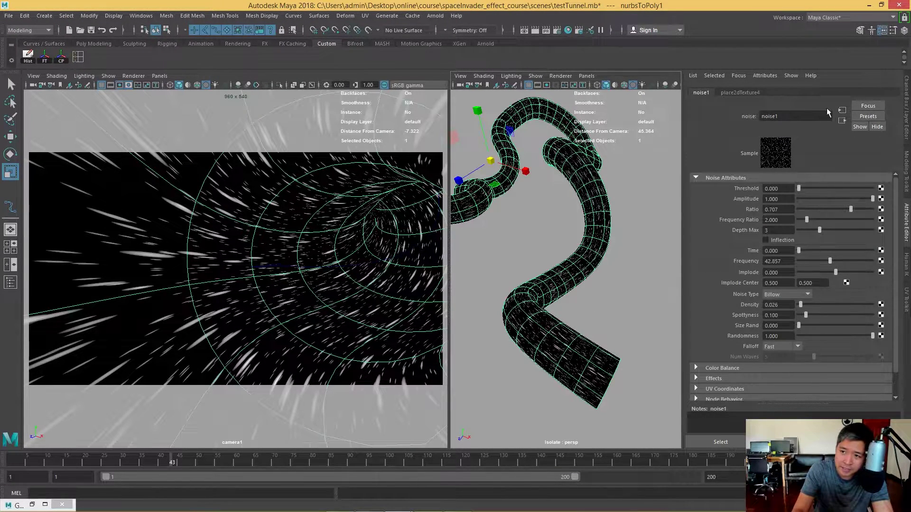
{"action": "left_click", "coordinate": [842, 111]}
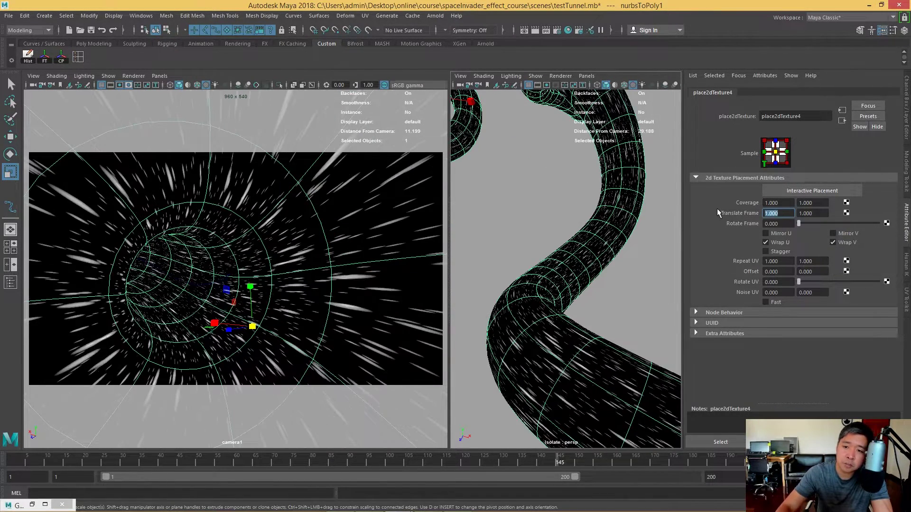
{"action": "left_click", "coordinate": [627, 297]}
{"action": "mouse_move", "coordinate": [606, 333]}
{"action": "left_mouse_down", "text": "alt"}
{"action": "mouse_move", "coordinate": [567, 321]}
{"action": "mouse_move", "coordinate": [539, 329]}
{"action": "mouse_move", "coordinate": [583, 330]}
{"action": "left_mouse_up", "text": "alt"}
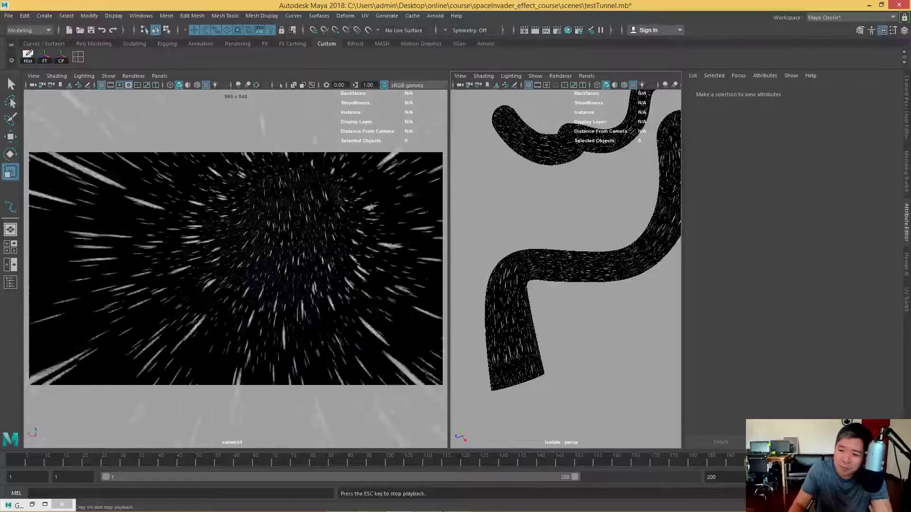
{"action": "key", "text": "Escape"}
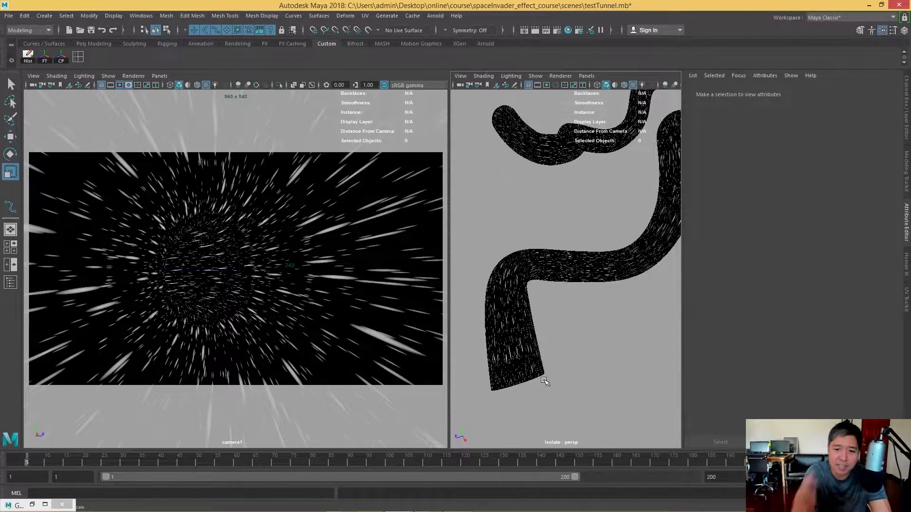
{"action": "left_click", "coordinate": [590, 280]}
{"action": "left_click_drag", "start_coordinate": [590, 280], "coordinate": [612, 279], "text": "alt"}
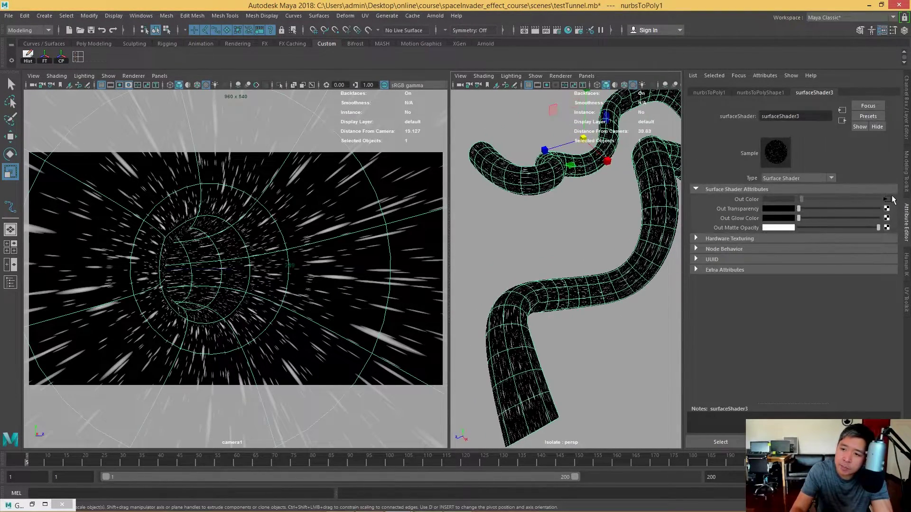
{"action": "left_click", "coordinate": [887, 199]}
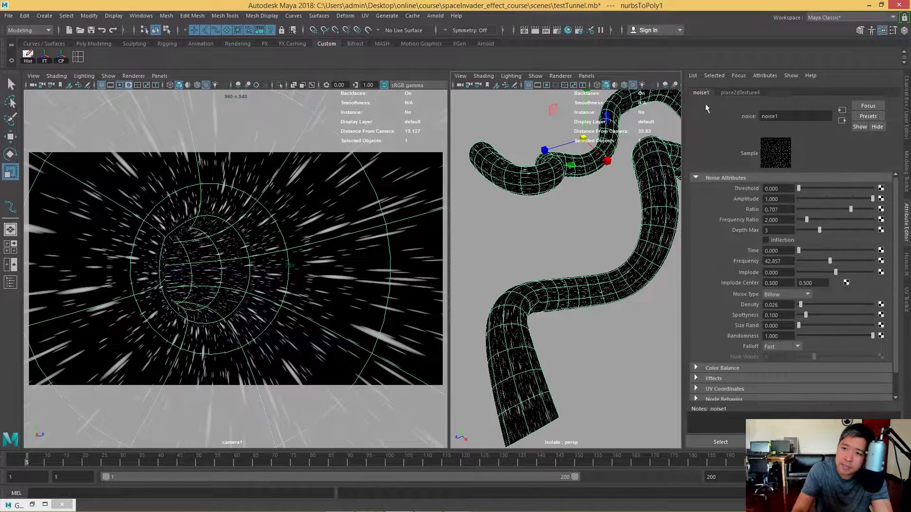
{"action": "left_click", "coordinate": [842, 112]}
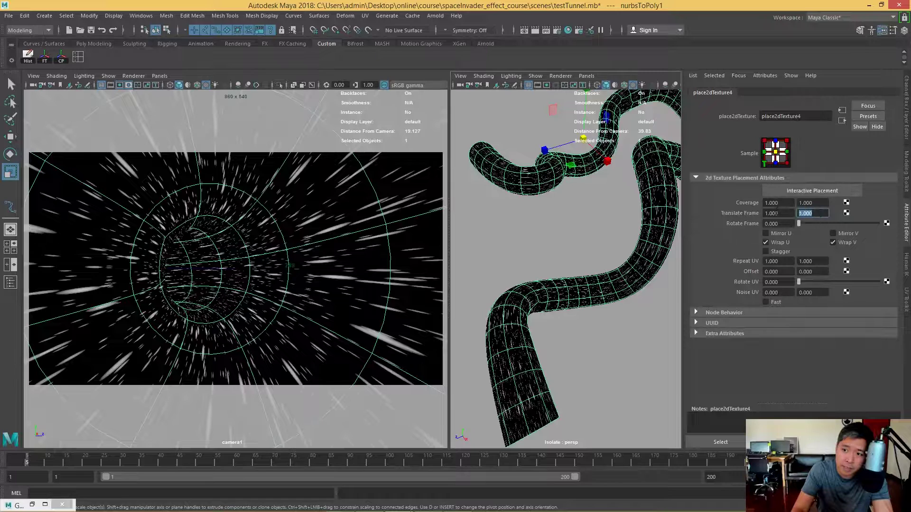
{"action": "left_click", "coordinate": [778, 212]}
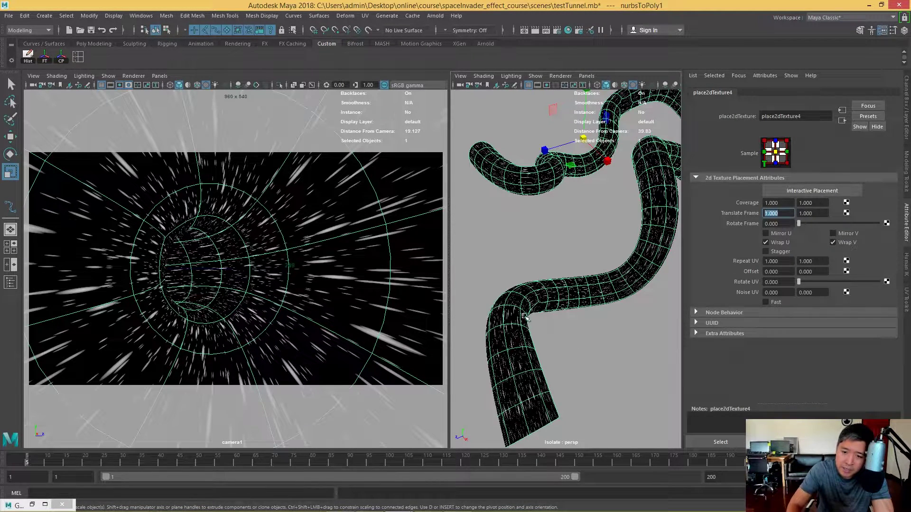
{"action": "left_click", "coordinate": [819, 215]}
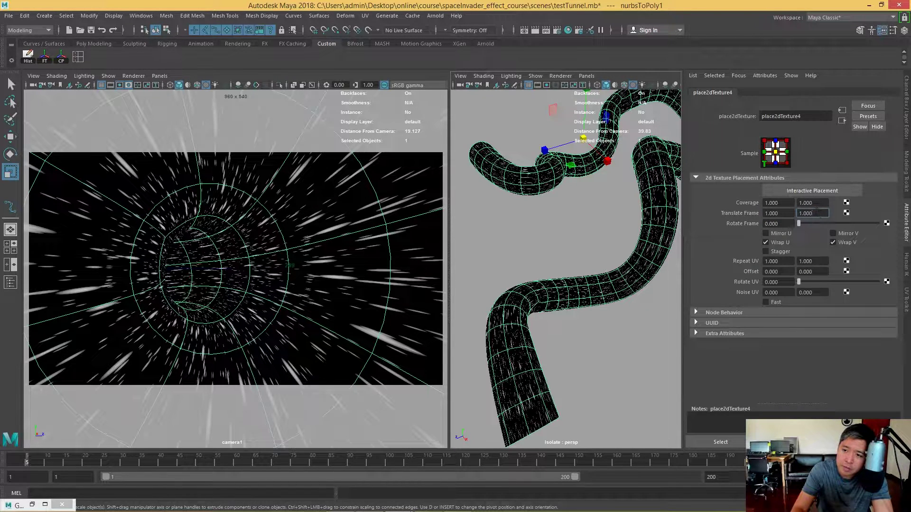
- Create the expression translateFrameV=frame; on place2dTexture4's Translate Frame V
{"action": "right_click", "coordinate": [818, 213]}
{"action": "left_click", "coordinate": [835, 217]}
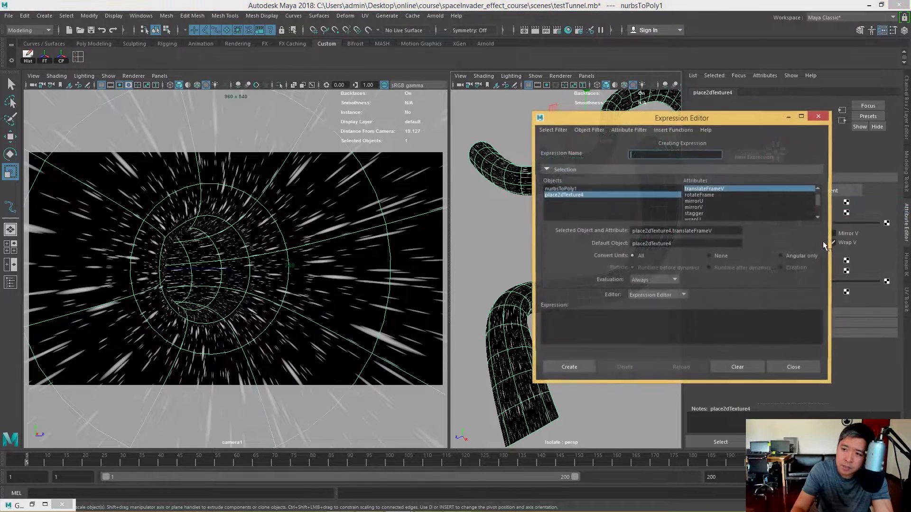
{"action": "key", "text": "Tab"}
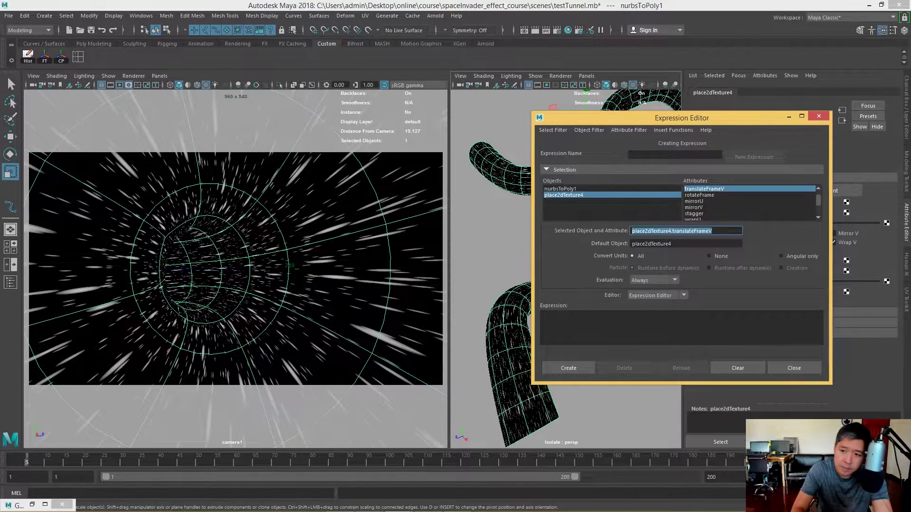
{"action": "left_click", "coordinate": [593, 326]}
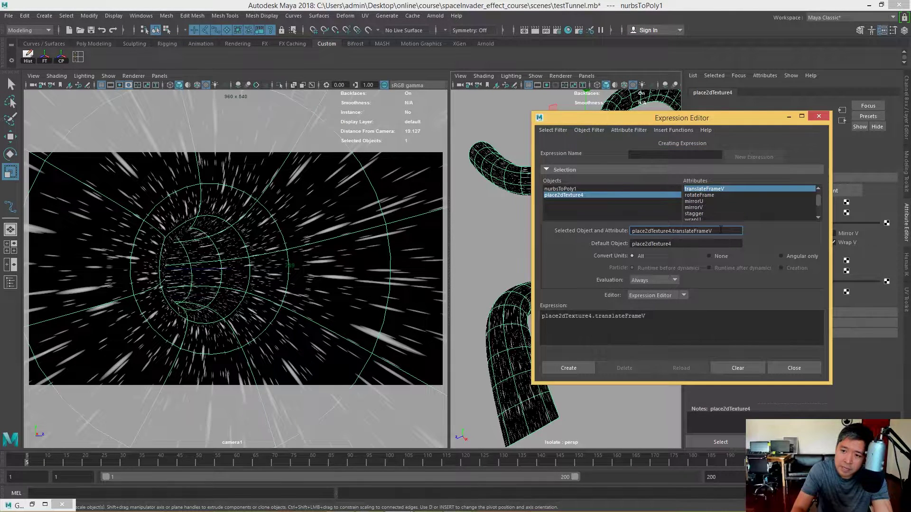
{"action": "left_click", "coordinate": [593, 326]}
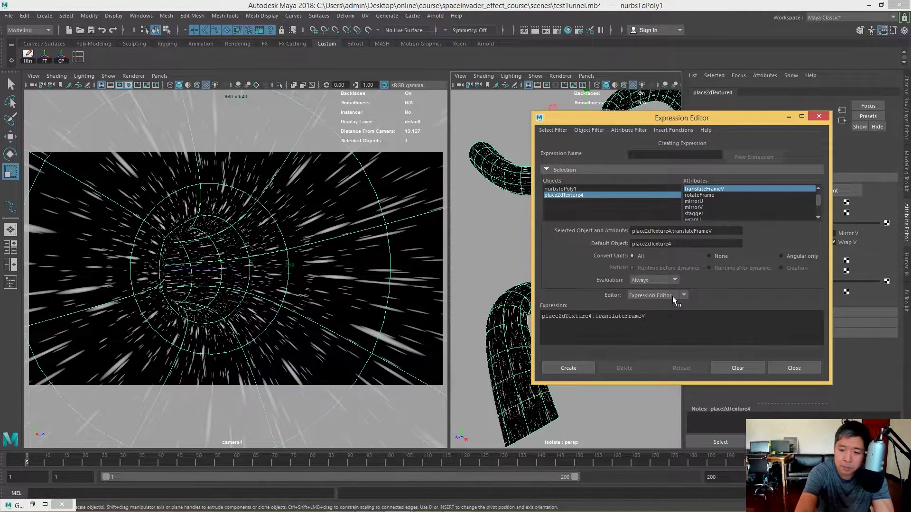
{"action": "type", "text": "=frame*.01;"}
{"action": "left_click", "coordinate": [650, 316]}
{"action": "key", "text": "BackSpace"}
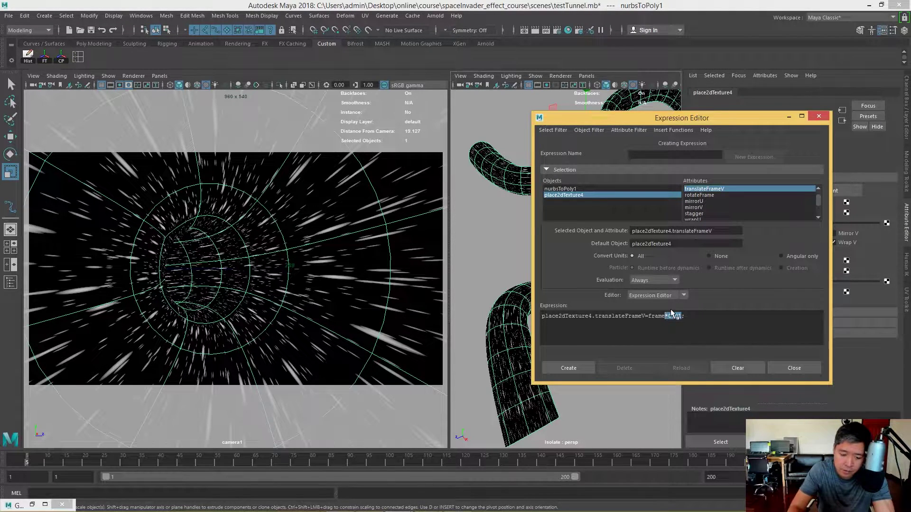
{"action": "key", "text": "BackSpace"}
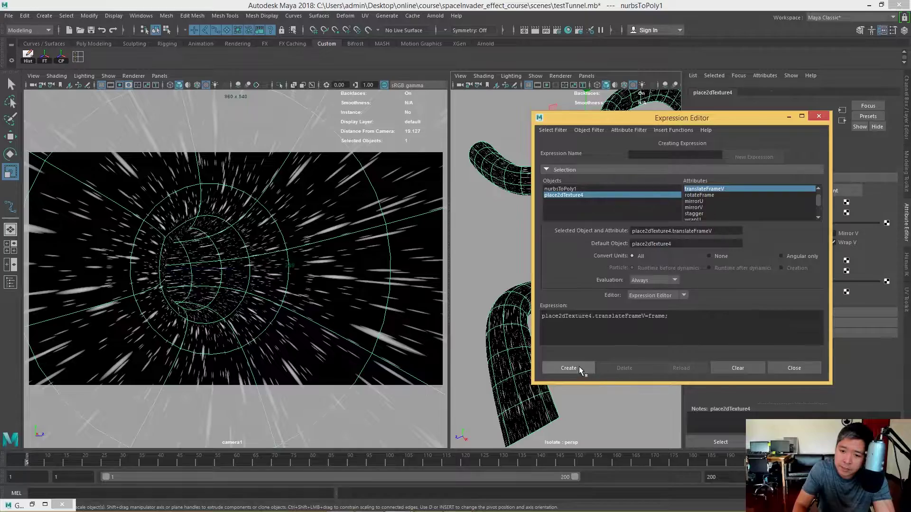
{"action": "left_click", "coordinate": [569, 369]}
{"action": "left_click", "coordinate": [787, 368]}
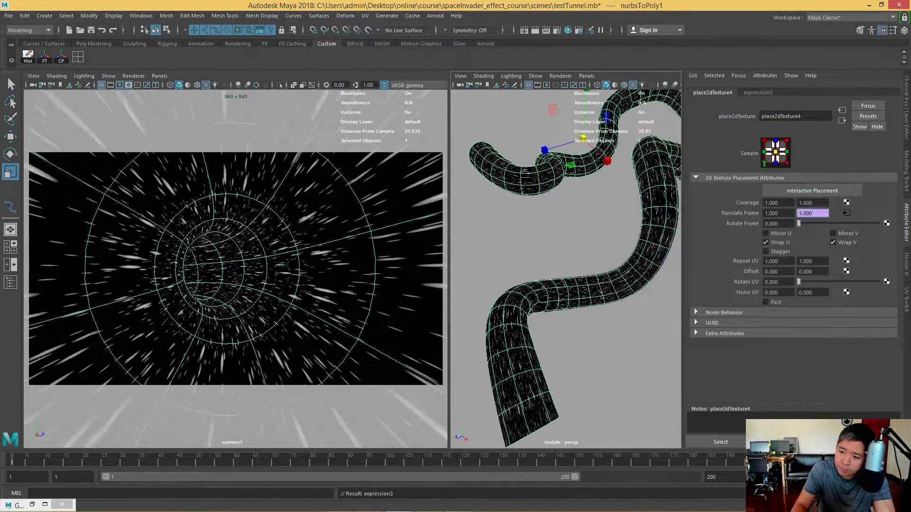
- Play back to test the scrolling noise, then reopen the Translate Frame V expression for editing
{"action": "key", "text": "alt+v"}
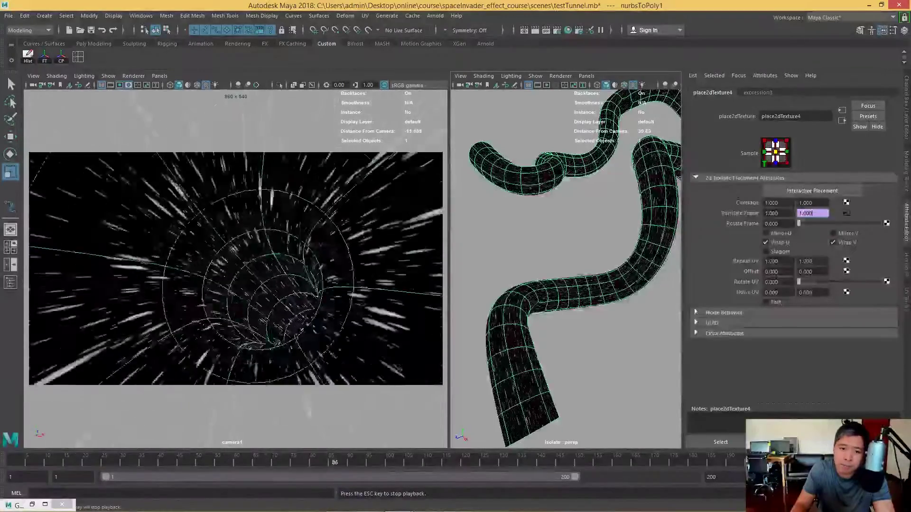
{"action": "key", "text": "Escape"}
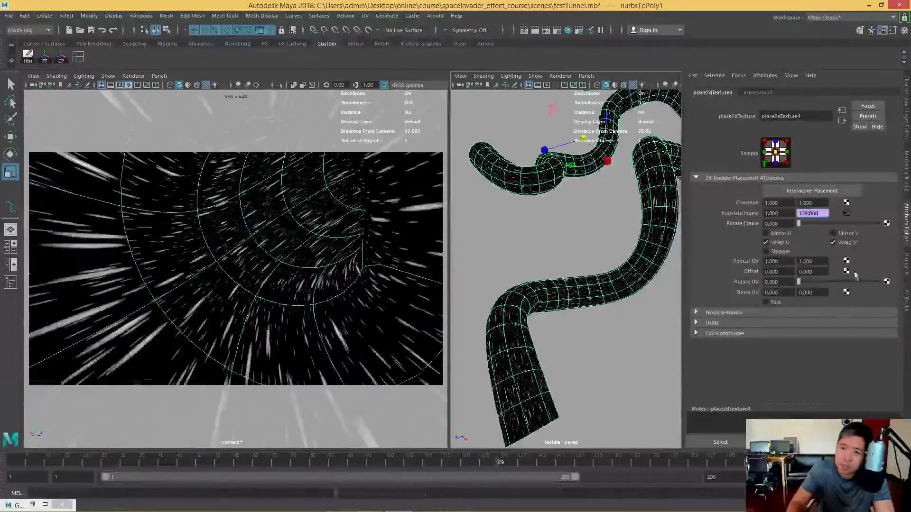
{"action": "key", "text": "alt+v"}
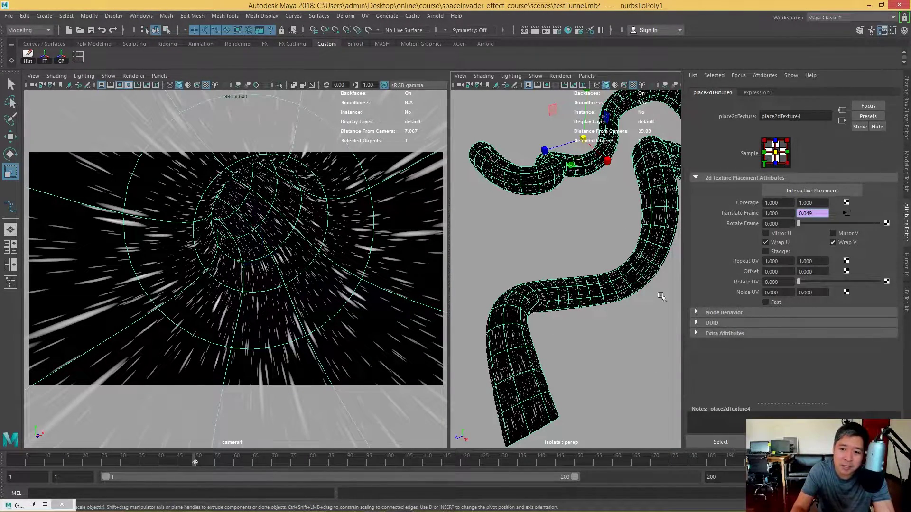
{"action": "right_click", "coordinate": [813, 212]}
{"action": "left_click", "coordinate": [825, 216]}
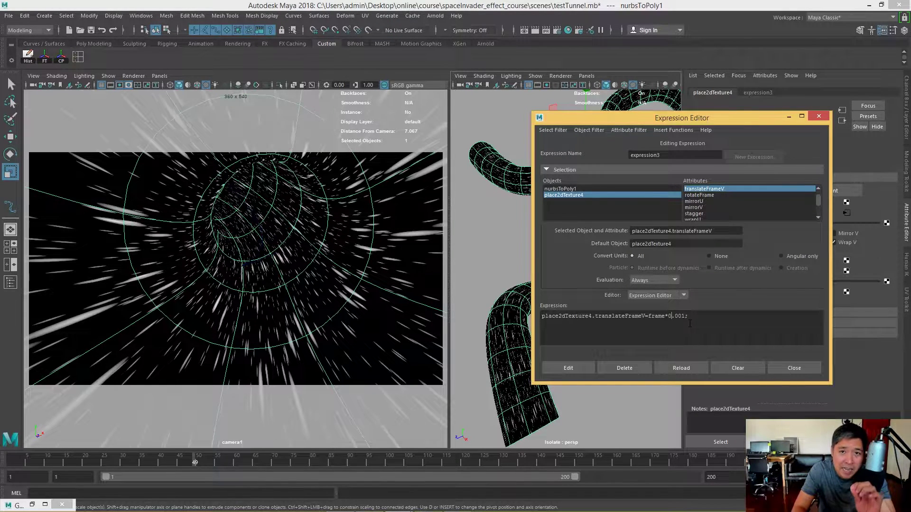
- Apply the frame*0.001 expression, close the Expression Editor, and play the fly-through
{"action": "left_click", "coordinate": [582, 366]}
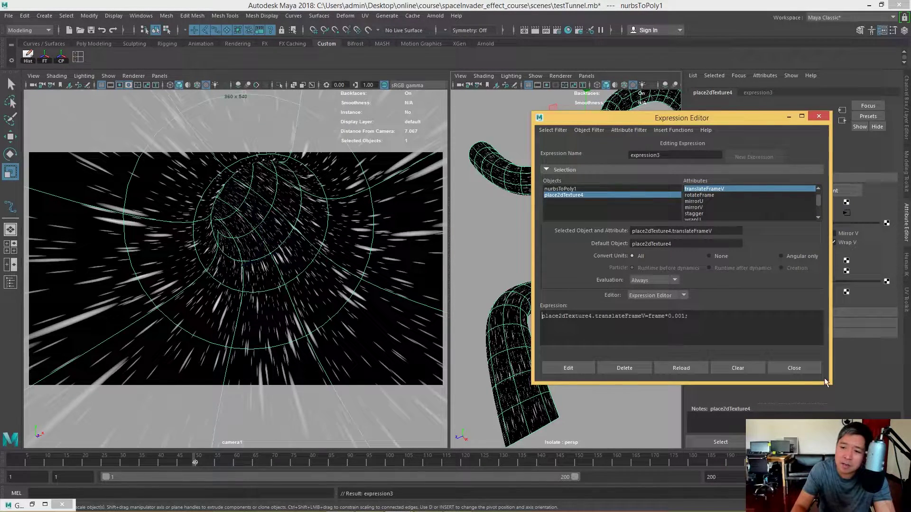
{"action": "left_click", "coordinate": [794, 368]}
{"action": "left_click", "coordinate": [785, 463]}
{"action": "key", "text": "alt+v"}
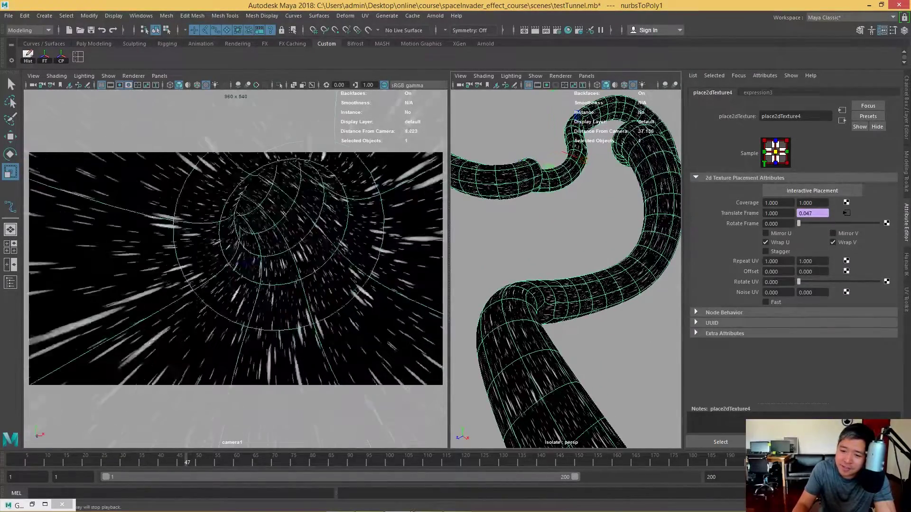
- Stop playback and scrub back through the fly-through to review the scrolling streaks
{"action": "key", "text": "Escape"}
{"action": "left_click_drag", "start_coordinate": [256, 458], "coordinate": [116, 457]}
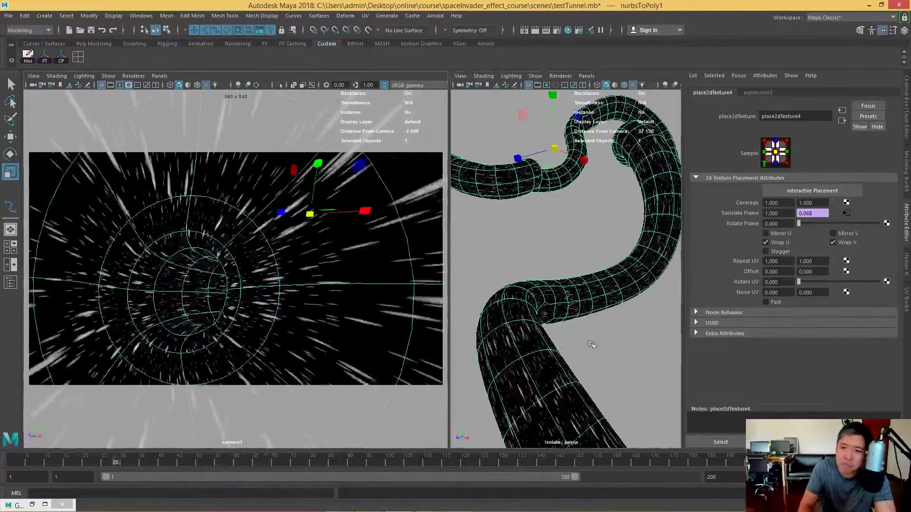
{"action": "scroll", "coordinate": [503, 359], "scroll_direction": "down", "scroll_amount": 3}
{"action": "key", "text": "4"}
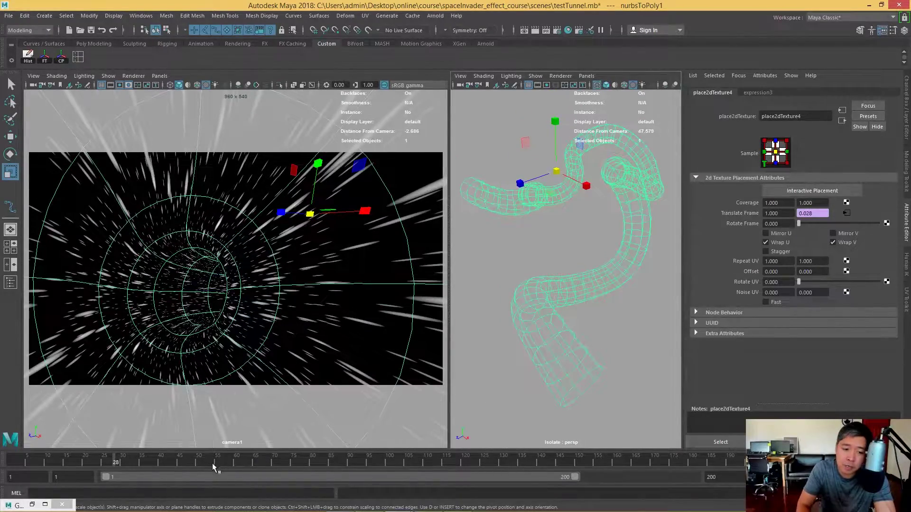
{"action": "mouse_move", "coordinate": [214, 467]}
{"action": "left_mouse_down"}
{"action": "mouse_move", "coordinate": [95, 463]}
{"action": "mouse_move", "coordinate": [324, 458]}
{"action": "left_mouse_up"}
- Turn off Isolate Select so the perspective view shows all tunnel geometry
{"action": "key", "text": "ctrl+1"}
{"action": "scroll", "coordinate": [638, 224], "scroll_direction": "up", "scroll_amount": 5}
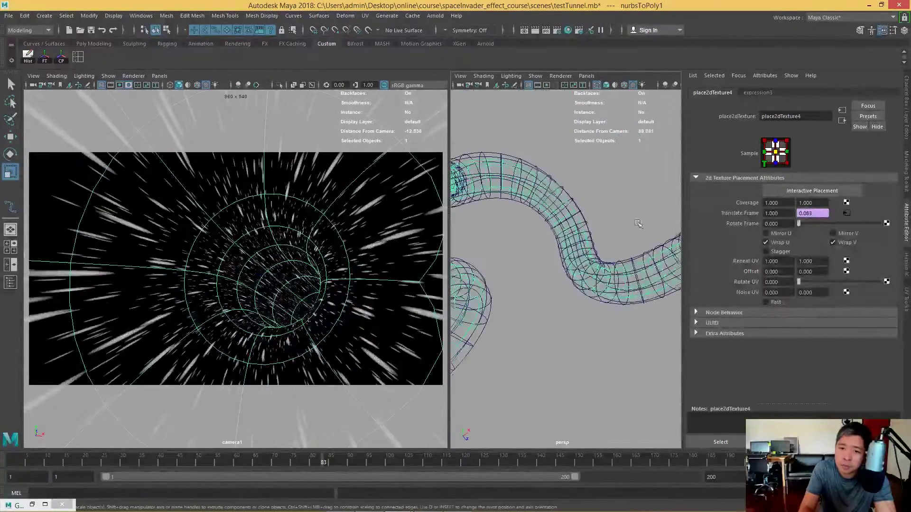
{"action": "scroll", "coordinate": [638, 224], "scroll_direction": "down", "scroll_amount": 5}
- Isolate the tunnel in textured shading mode and briefly play the fly-through
{"action": "left_click", "coordinate": [535, 76]}
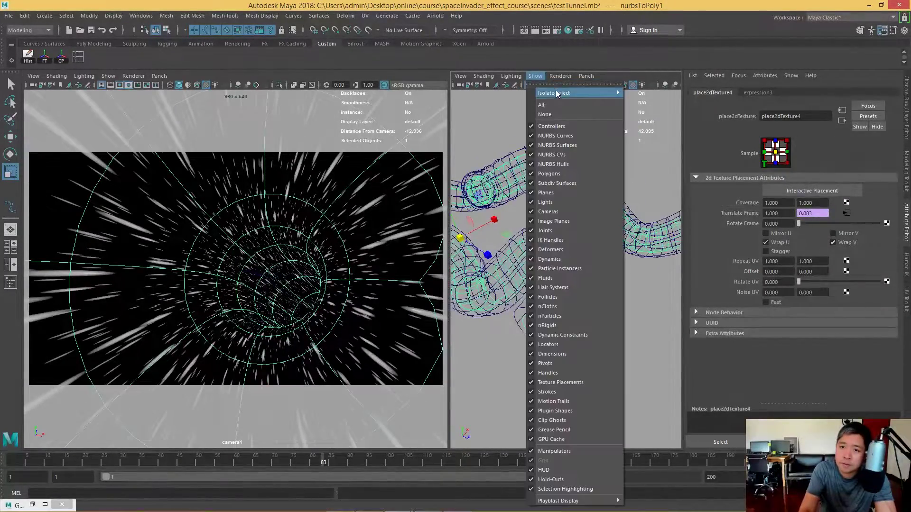
{"action": "mouse_move", "coordinate": [555, 93]}
{"action": "left_click", "coordinate": [641, 95]}
{"action": "key", "text": "6"}
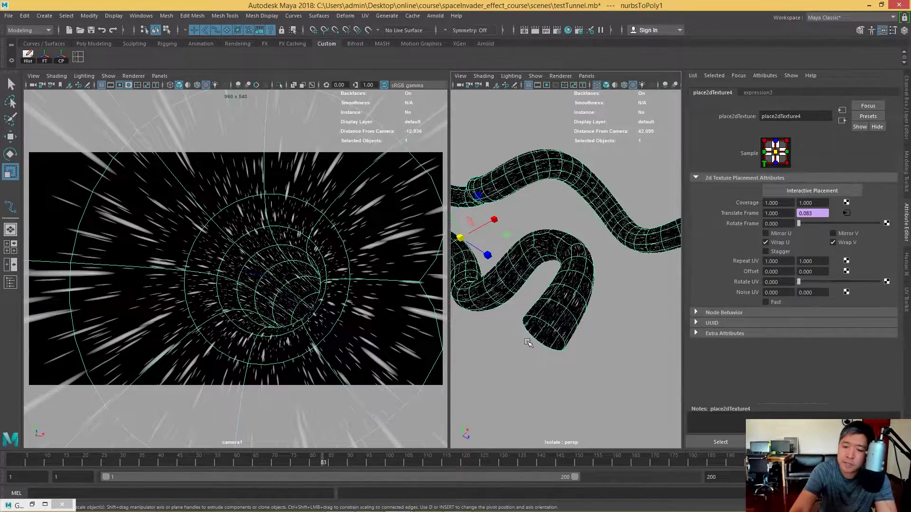
{"action": "left_click", "coordinate": [802, 461]}
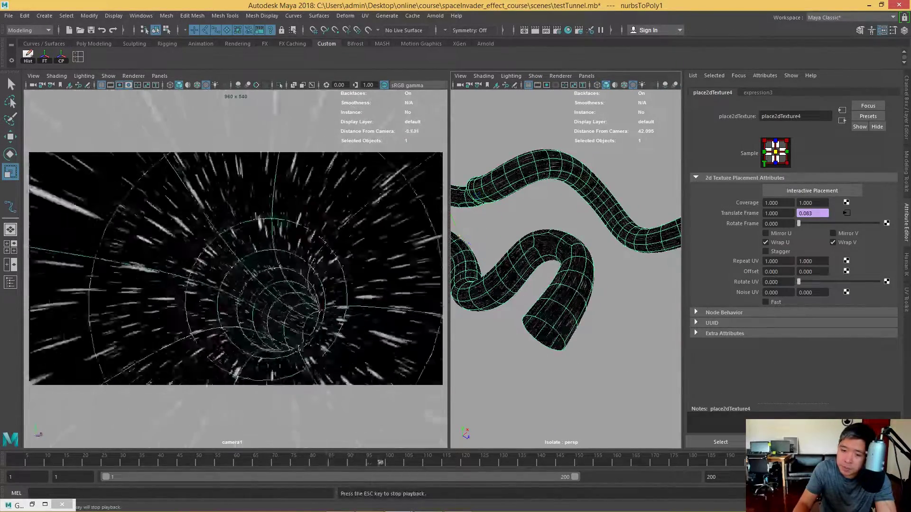
{"action": "key", "text": "Escape"}
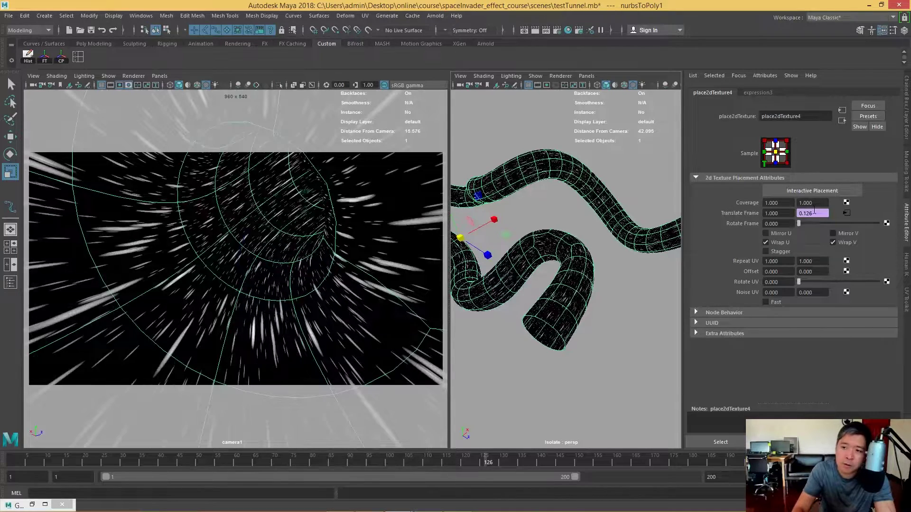
- Change expression3 on Translate Frame V to frame*-0.001 and close the editor
{"action": "right_click", "coordinate": [813, 213]}
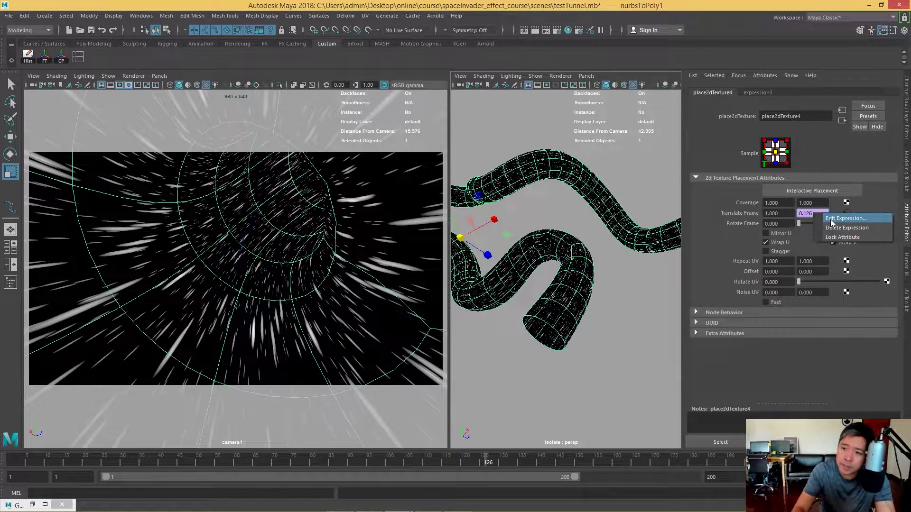
{"action": "left_click", "coordinate": [845, 218]}
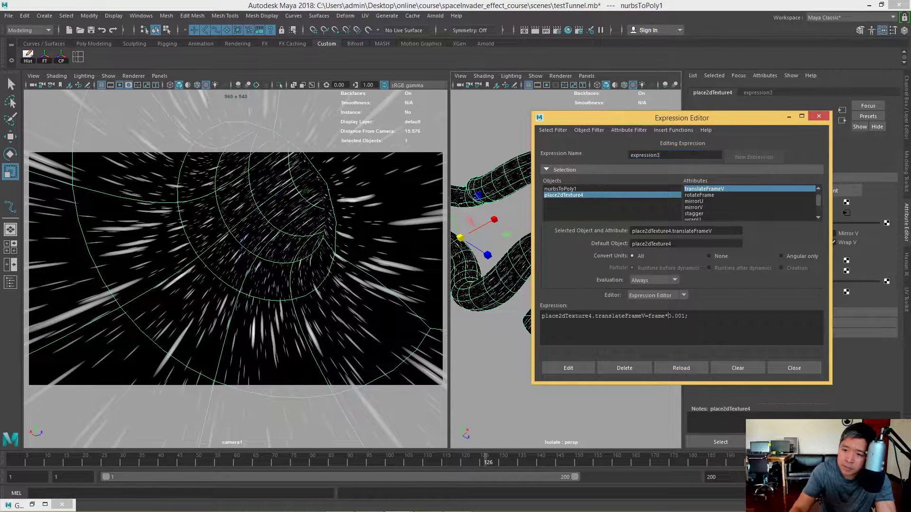
{"action": "type", "text": "-"}
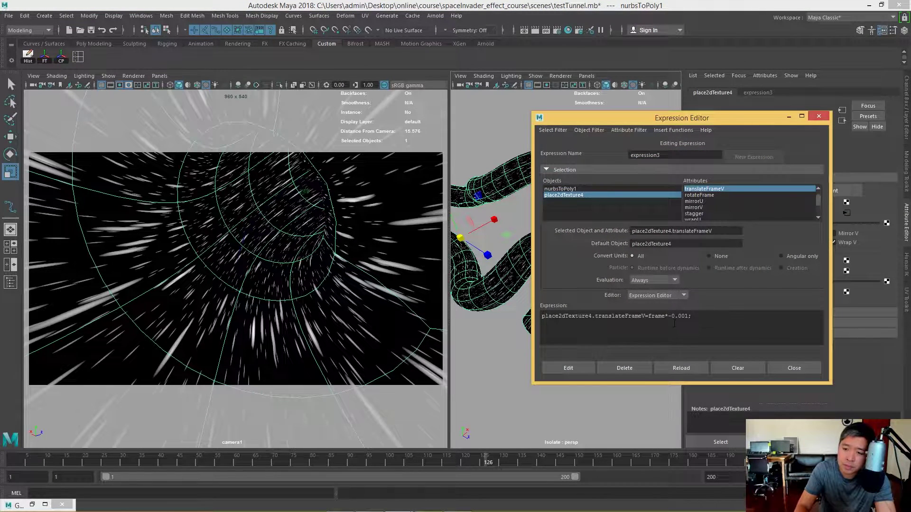
{"action": "left_click", "coordinate": [574, 367]}
{"action": "left_click", "coordinate": [794, 368]}
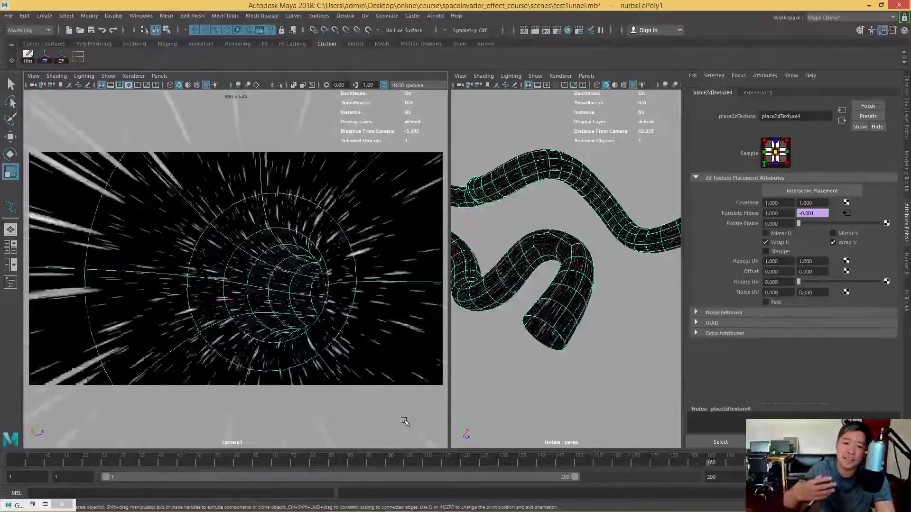
- Try noise1 Randomness values between 0 and 1 on the tunnel and test playback
{"action": "left_click", "coordinate": [587, 299]}
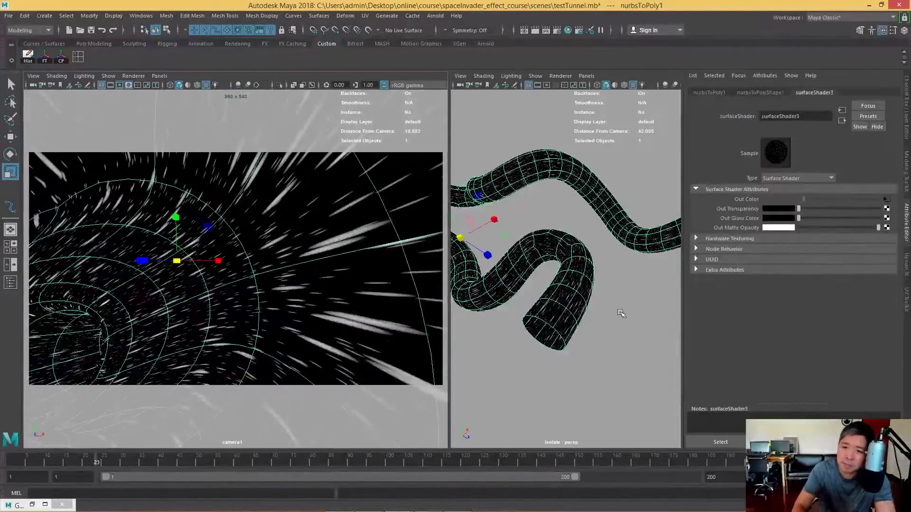
{"action": "left_click", "coordinate": [885, 200]}
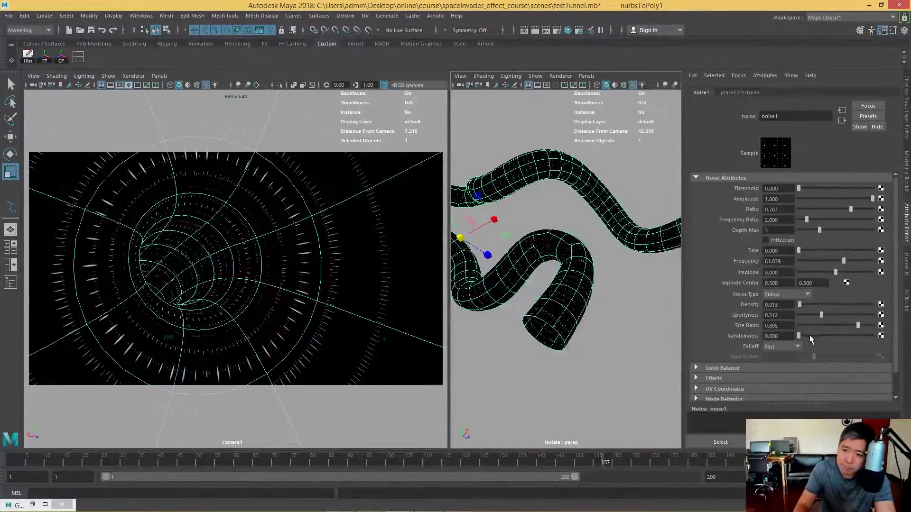
{"action": "left_click_drag", "start_coordinate": [873, 336], "coordinate": [748, 343]}
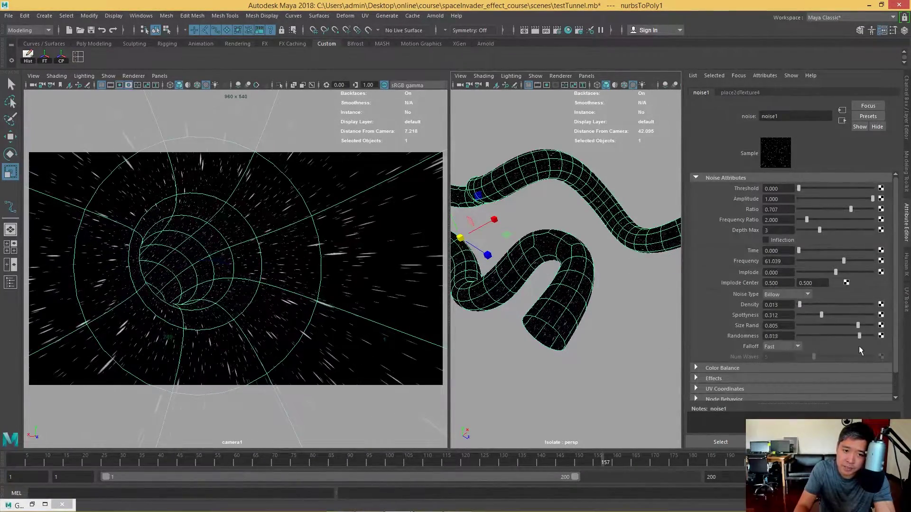
{"action": "left_click_drag", "start_coordinate": [856, 336], "coordinate": [877, 336]}
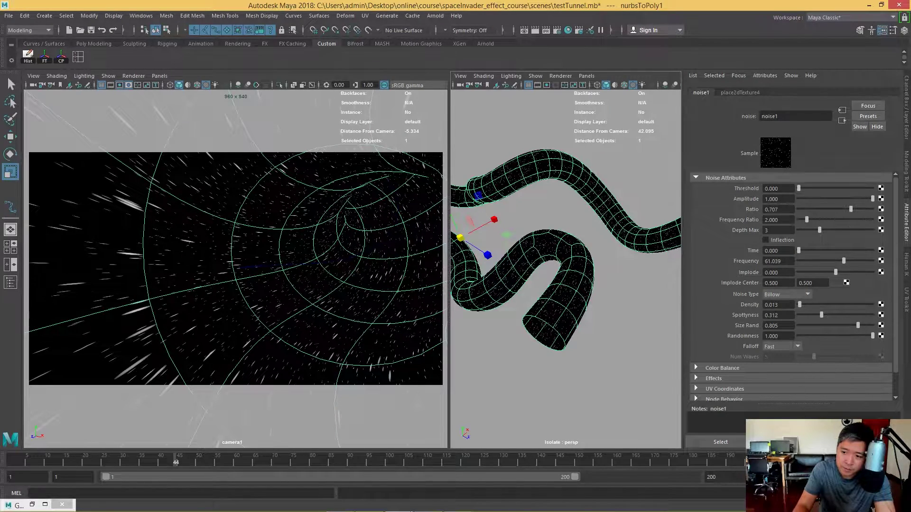
{"action": "left_click_drag", "start_coordinate": [860, 337], "coordinate": [728, 336]}
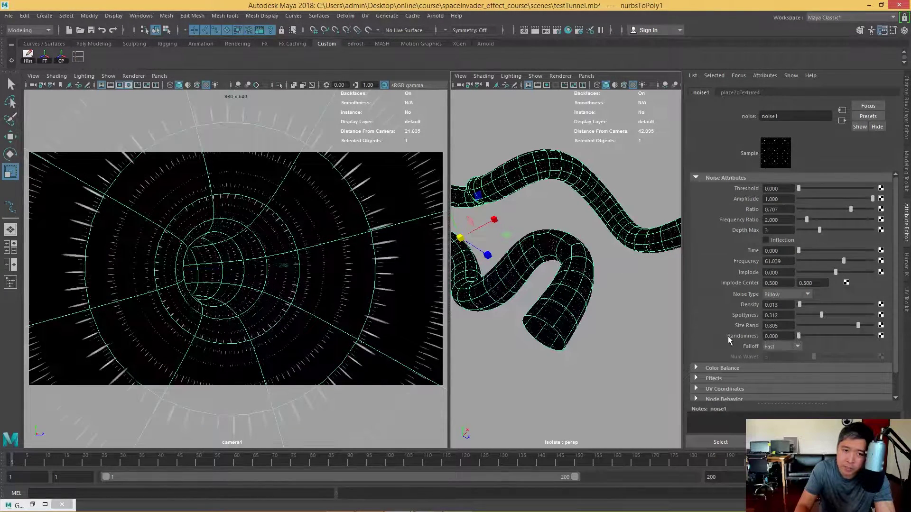
{"action": "key", "text": "alt+v"}
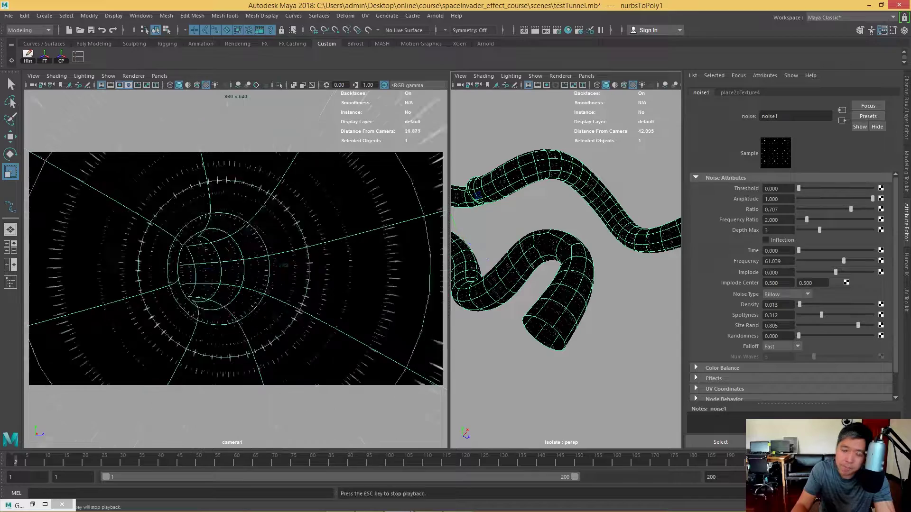
{"action": "key", "text": "Escape"}
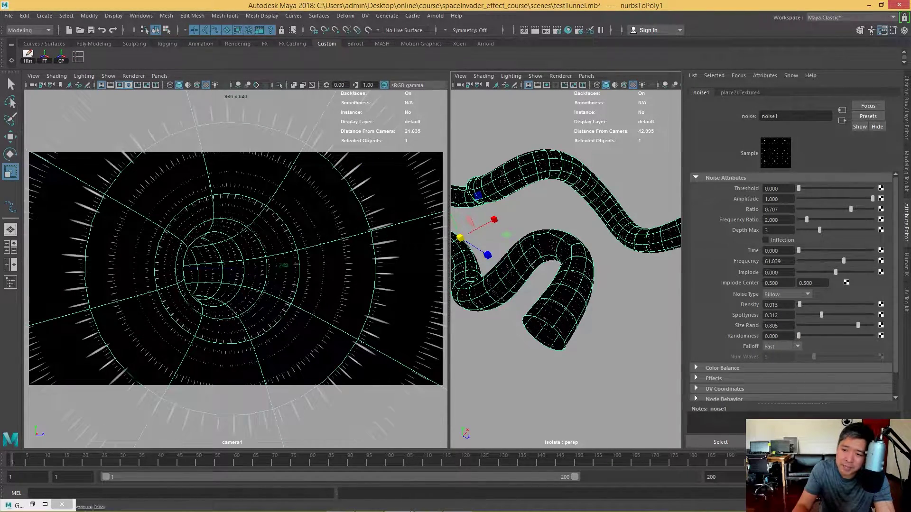
- Set noise1 Randomness to 1 and key it on the timeline
{"action": "left_click_drag", "start_coordinate": [805, 334], "coordinate": [886, 337]}
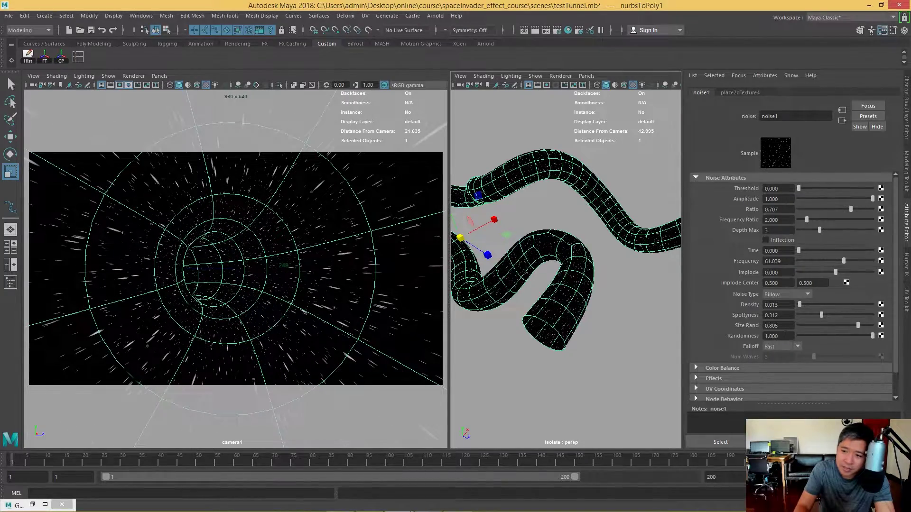
{"action": "right_click", "coordinate": [789, 338]}
{"action": "left_click", "coordinate": [792, 348]}
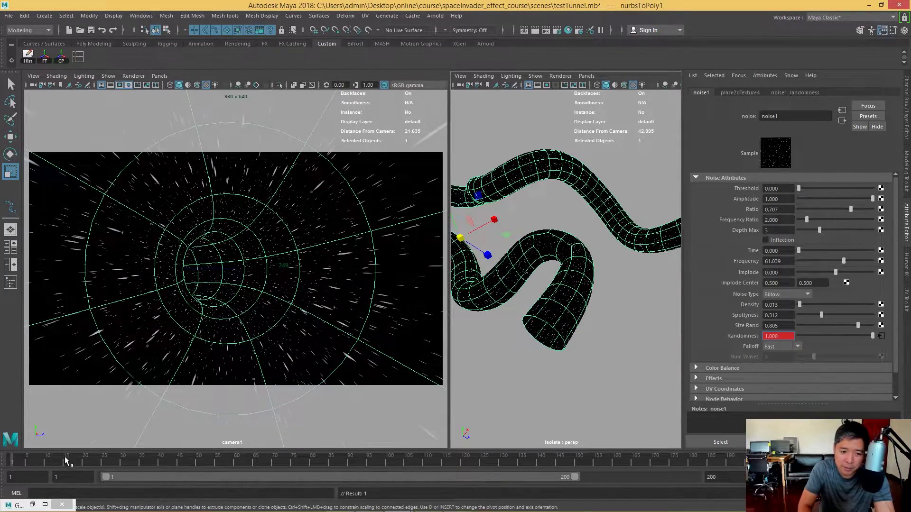
{"action": "left_click_drag", "start_coordinate": [67, 460], "coordinate": [195, 460]}
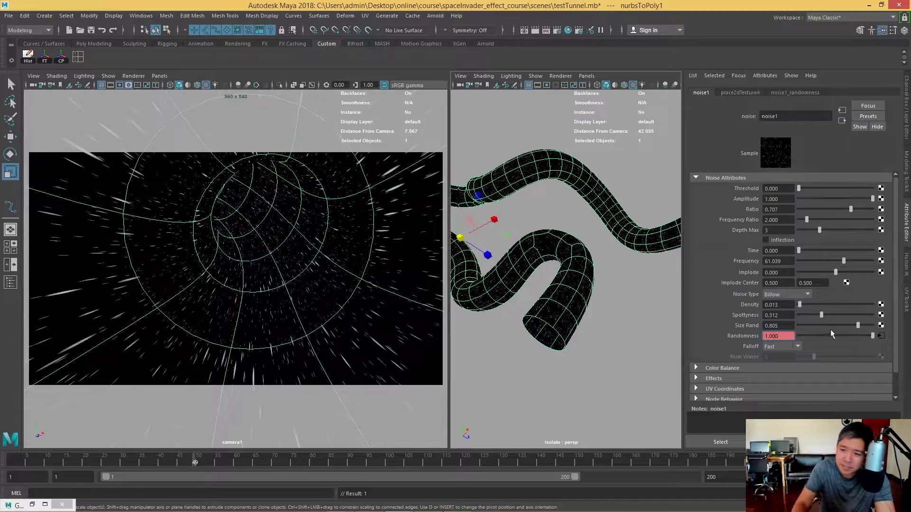
{"action": "left_click", "coordinate": [754, 460]}
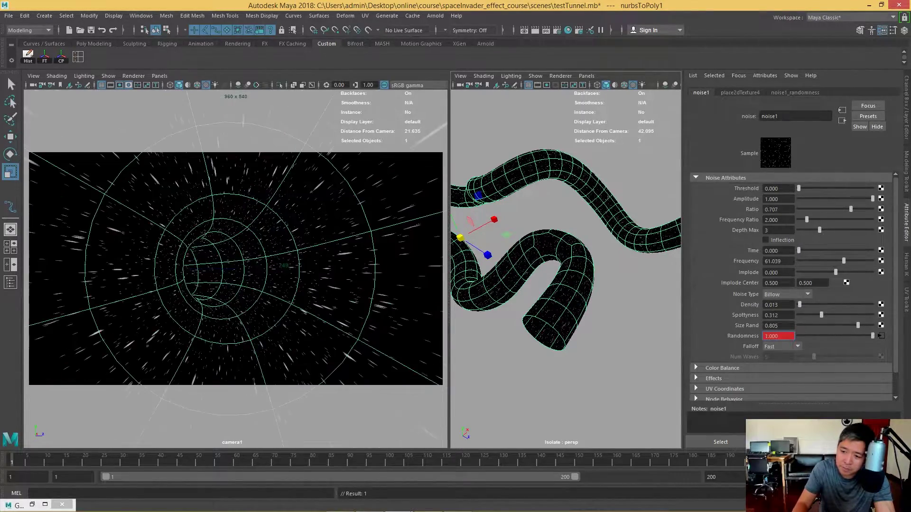
- Play back to check the keyed Randomness, then reselect the tunnel tube
{"action": "key", "text": "alt+v"}
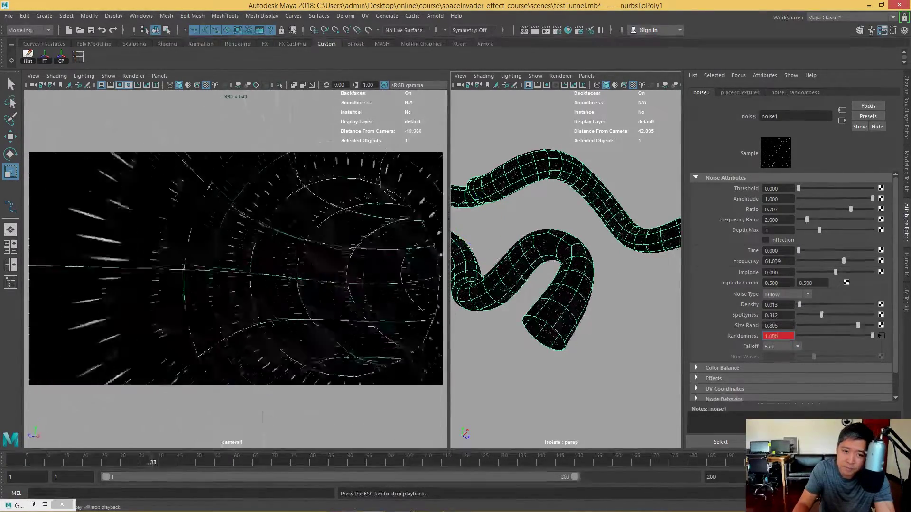
{"action": "key", "text": "Escape"}
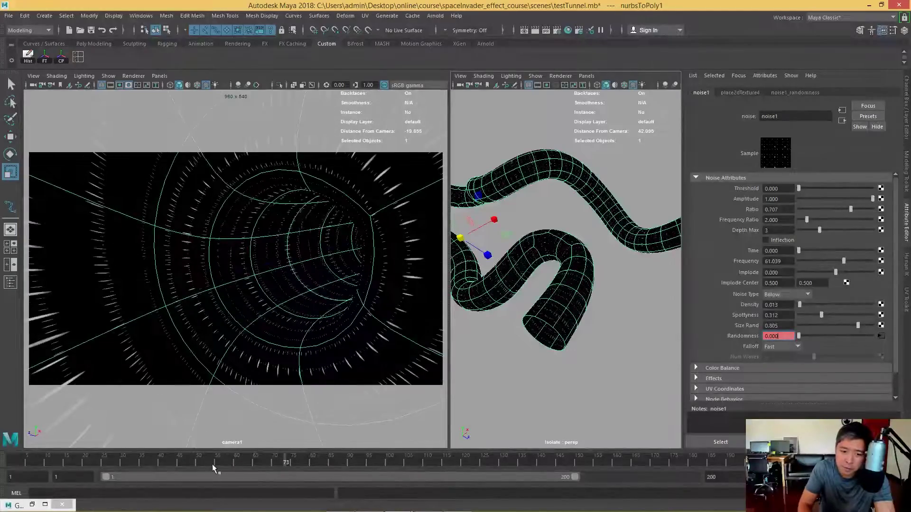
{"action": "left_click_drag", "start_coordinate": [215, 468], "coordinate": [338, 462]}
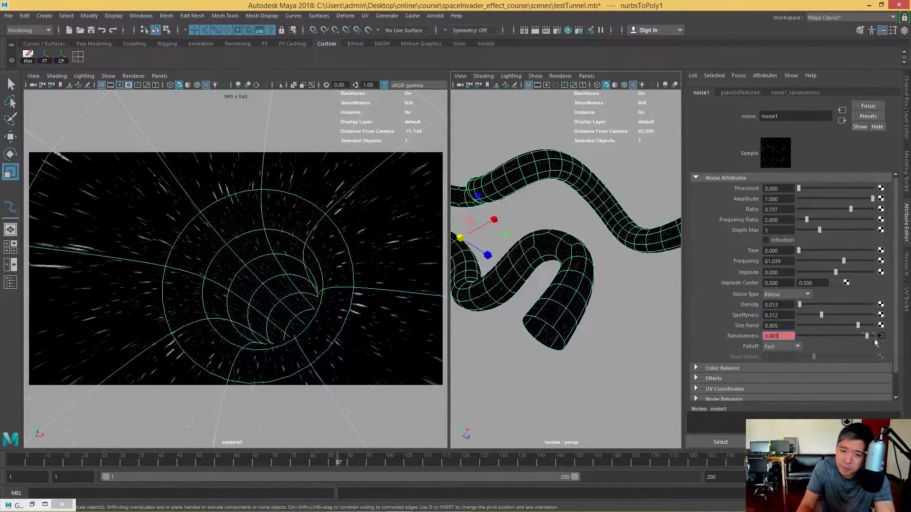
{"action": "key", "text": "alt+v"}
{"action": "left_click", "coordinate": [529, 415]}
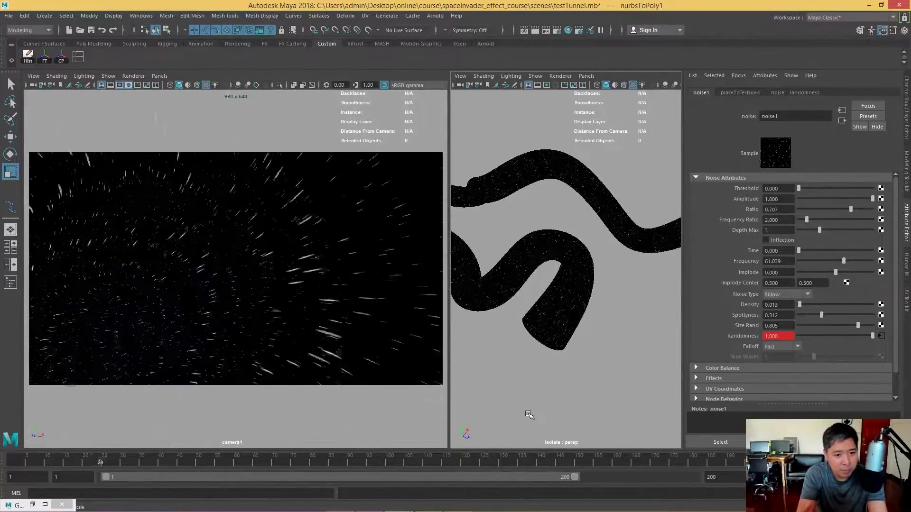
{"action": "left_click_drag", "start_coordinate": [529, 415], "coordinate": [610, 352]}
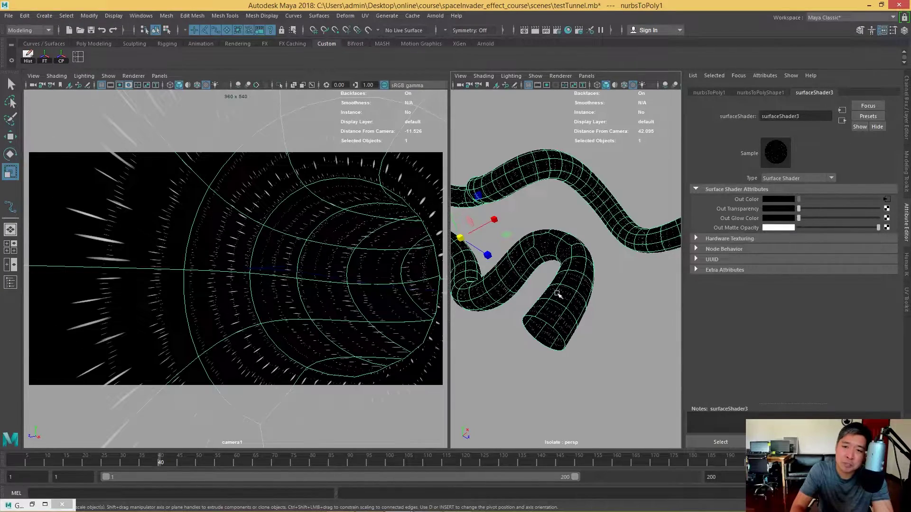
- Exit isolation and select the inner tunnel tube, nurbsToPoly1, inside the outer tube
{"action": "left_click", "coordinate": [535, 76]}
{"action": "left_click", "coordinate": [633, 116]}
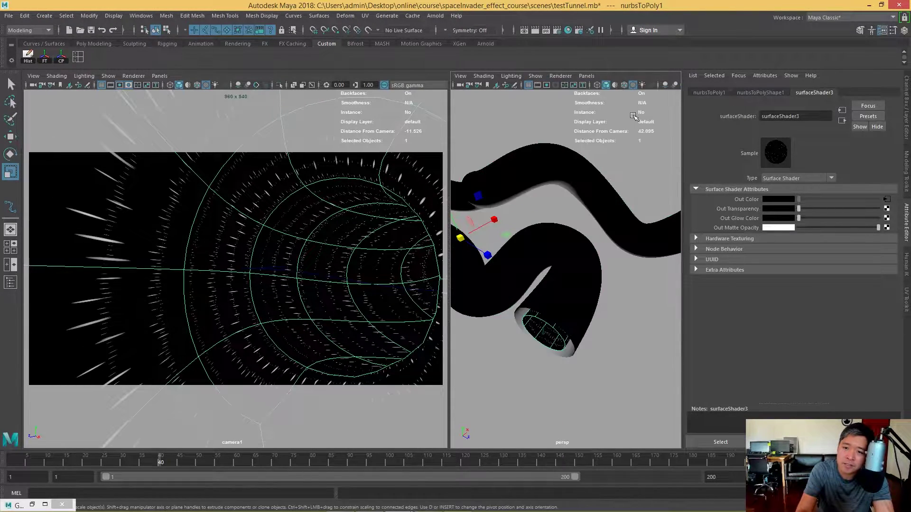
{"action": "left_click", "coordinate": [585, 316]}
{"action": "left_click_drag", "start_coordinate": [596, 332], "coordinate": [565, 315], "text": "alt"}
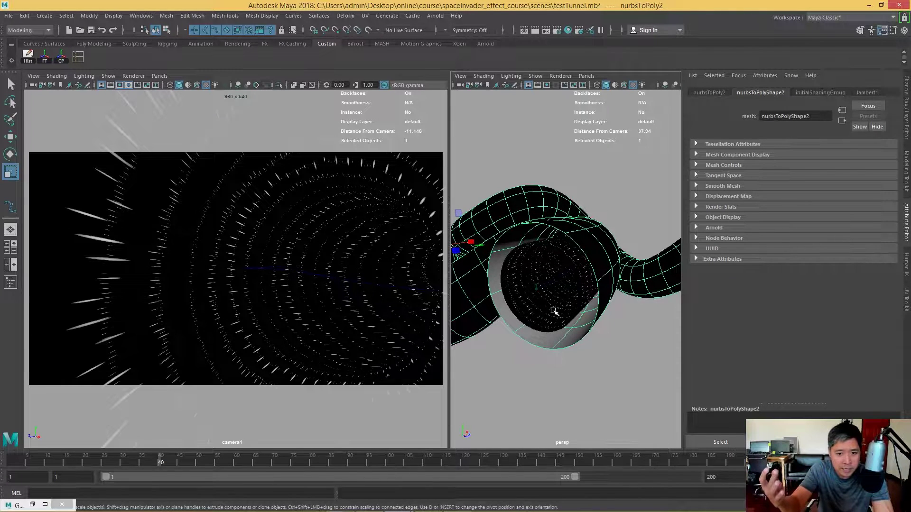
{"action": "left_click", "coordinate": [555, 324]}
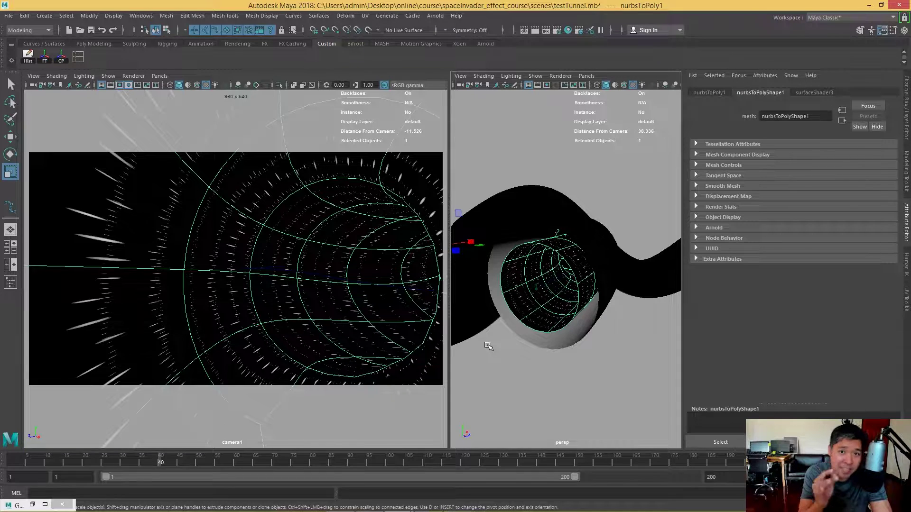
{"action": "left_click", "coordinate": [712, 207]}
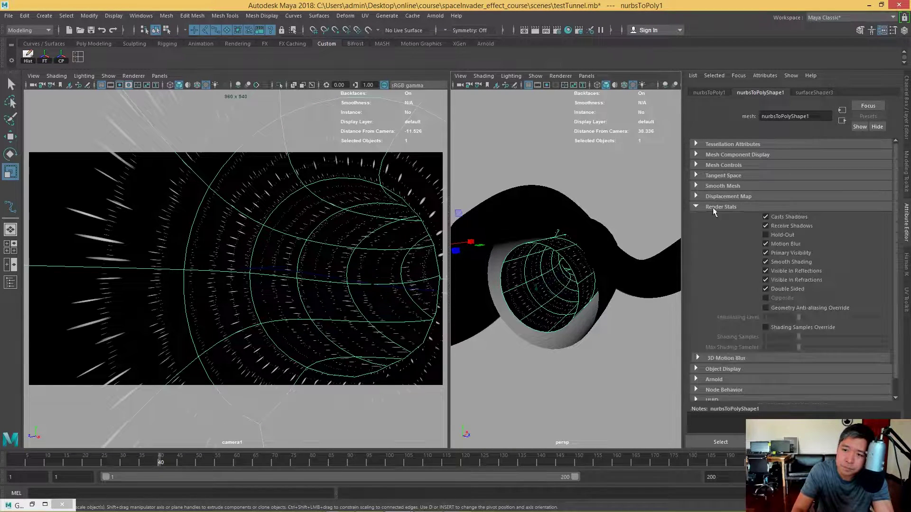
{"action": "left_click", "coordinate": [590, 372]}
{"action": "left_click", "coordinate": [568, 317]}
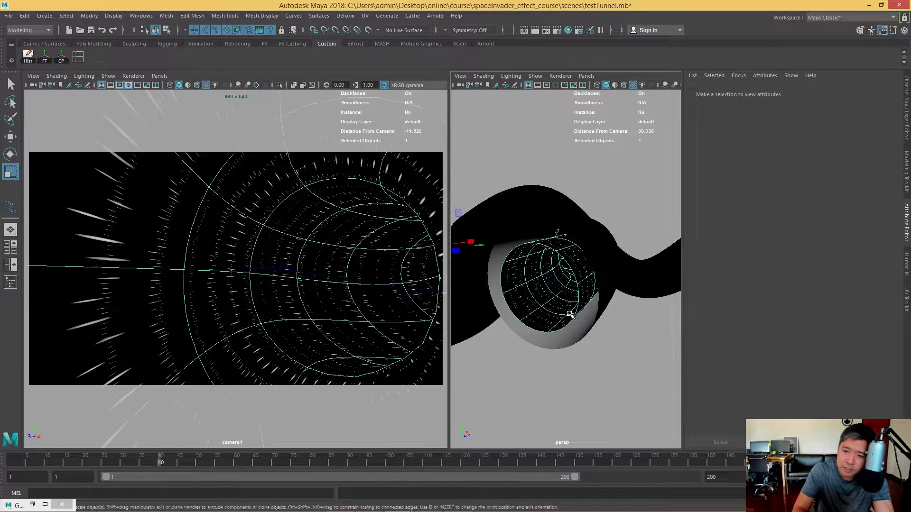
{"action": "left_click", "coordinate": [564, 395]}
{"action": "left_click", "coordinate": [564, 322]}
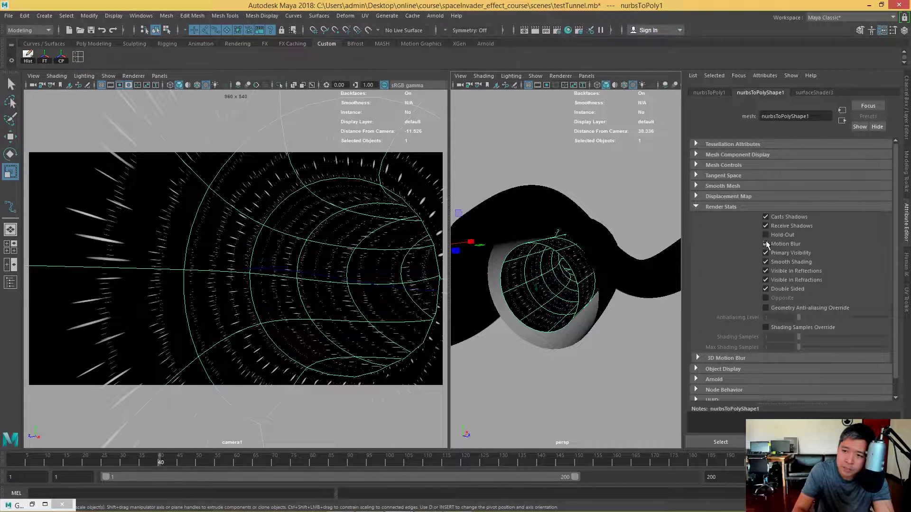
- Collapse Render Stats, expand Arnold, and test surfaceShader3's Out Transparency, leaving it black
{"action": "left_click", "coordinate": [710, 207]}
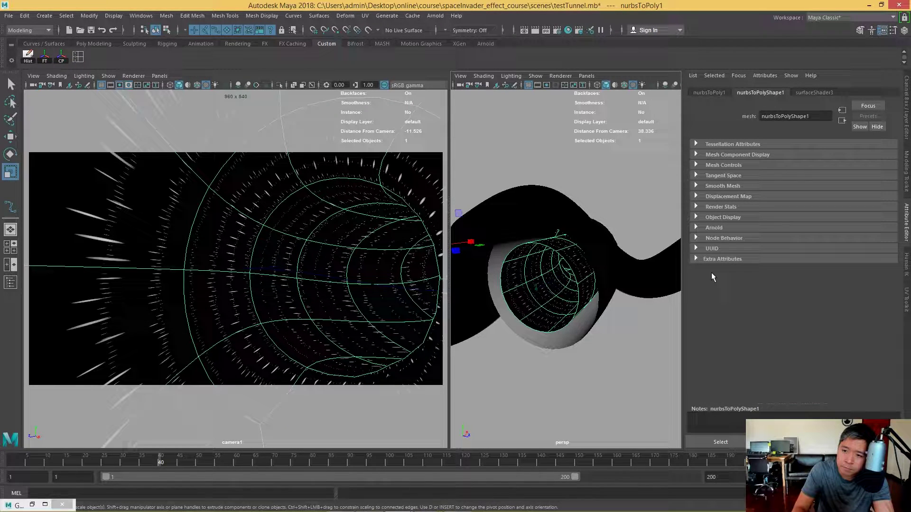
{"action": "left_click", "coordinate": [699, 227]}
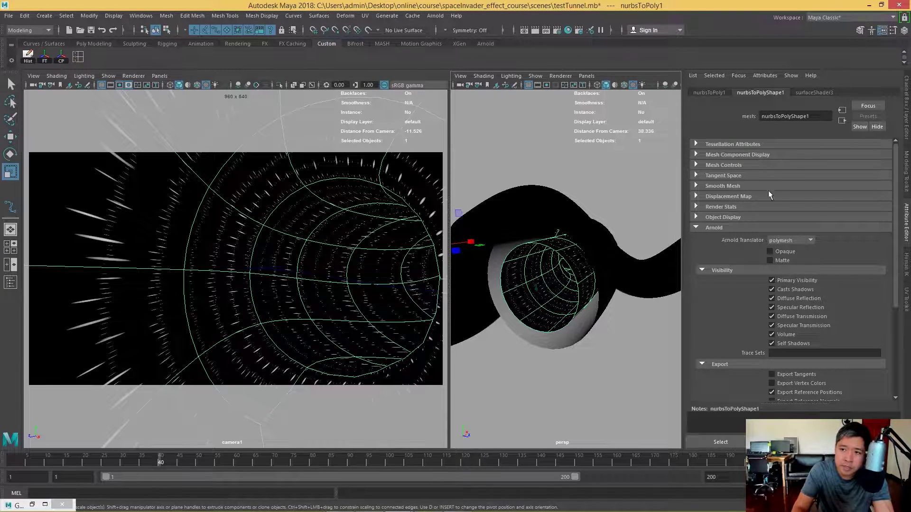
{"action": "left_click", "coordinate": [814, 93]}
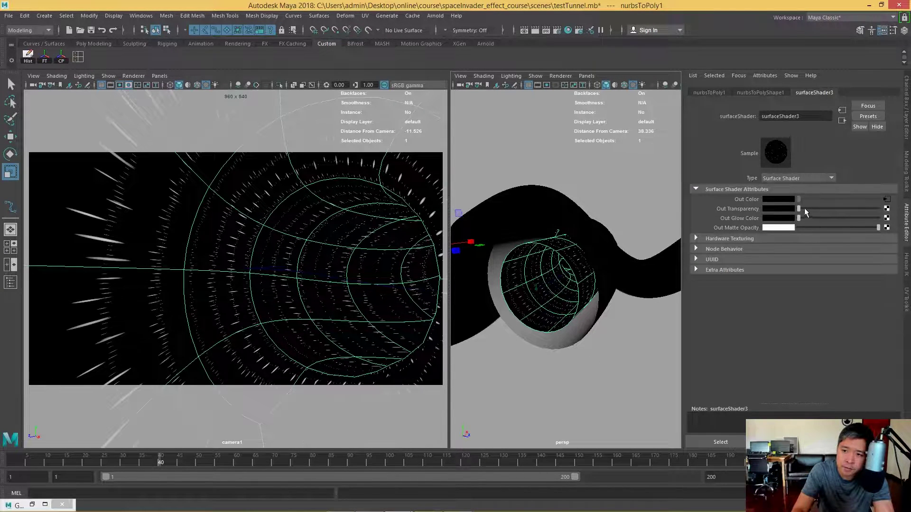
{"action": "mouse_move", "coordinate": [805, 212]}
{"action": "left_mouse_down"}
{"action": "mouse_move", "coordinate": [896, 215]}
{"action": "mouse_move", "coordinate": [798, 210]}
{"action": "left_mouse_up"}
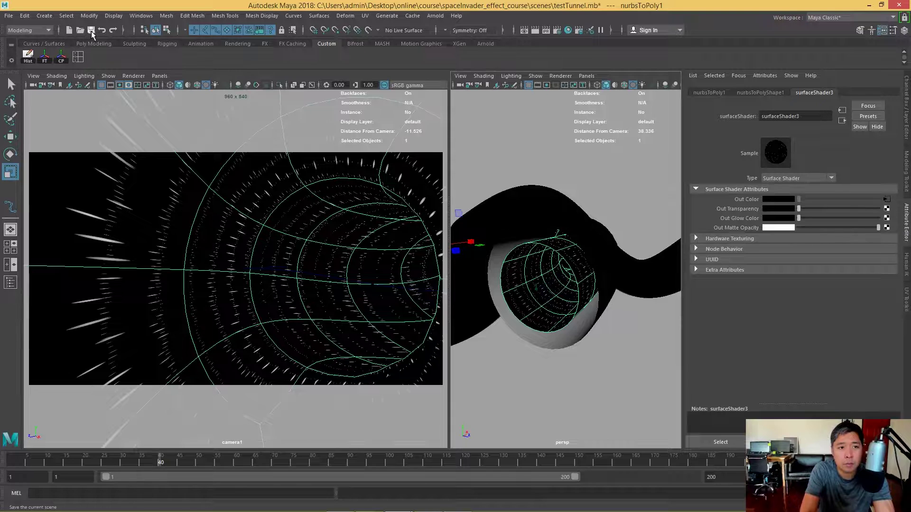
- Save testTunnel.mb and graph the tunnel's shader network in the Hypershade
{"action": "left_click", "coordinate": [91, 32]}
{"action": "left_click", "coordinate": [141, 16]}
{"action": "left_click", "coordinate": [285, 106]}
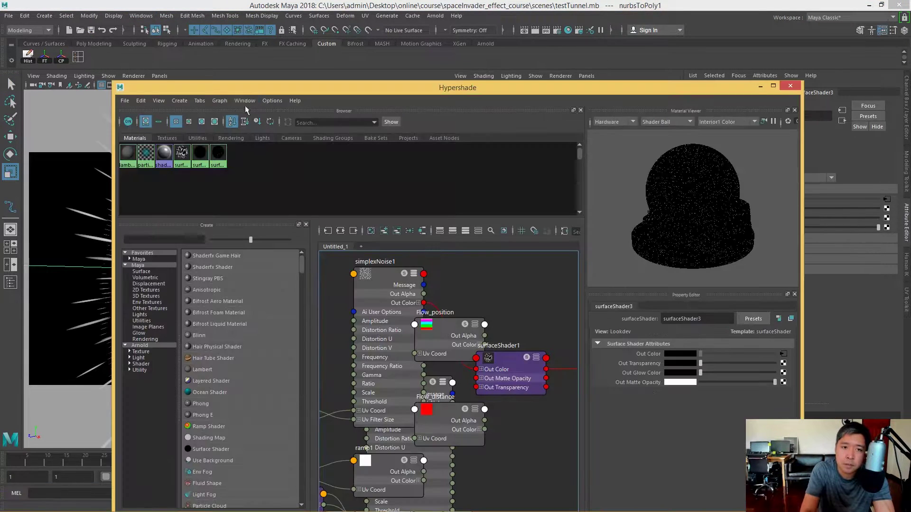
{"action": "left_click", "coordinate": [220, 100]}
{"action": "left_click", "coordinate": [247, 115]}
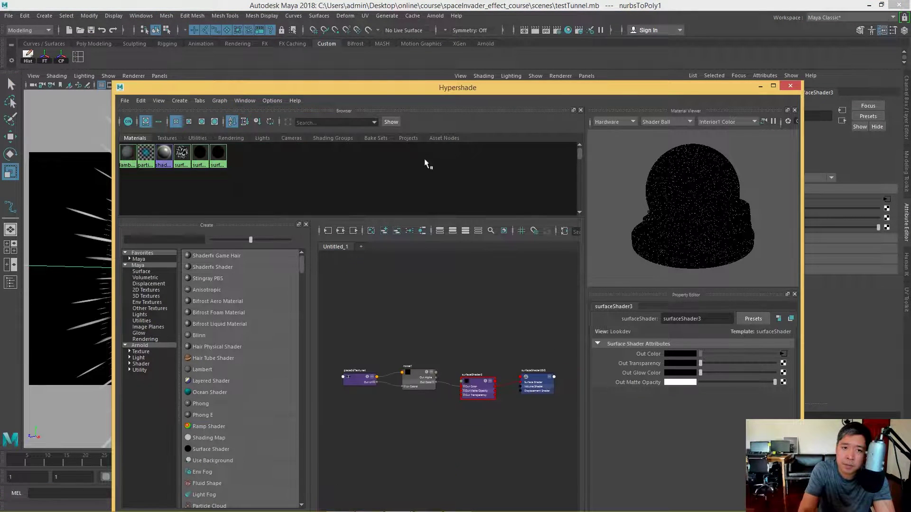
- Resize the Hypershade beside the camera view and inspect the surfaceShader3 and noise1 nodes
{"action": "left_click_drag", "start_coordinate": [512, 85], "coordinate": [512, 177]}
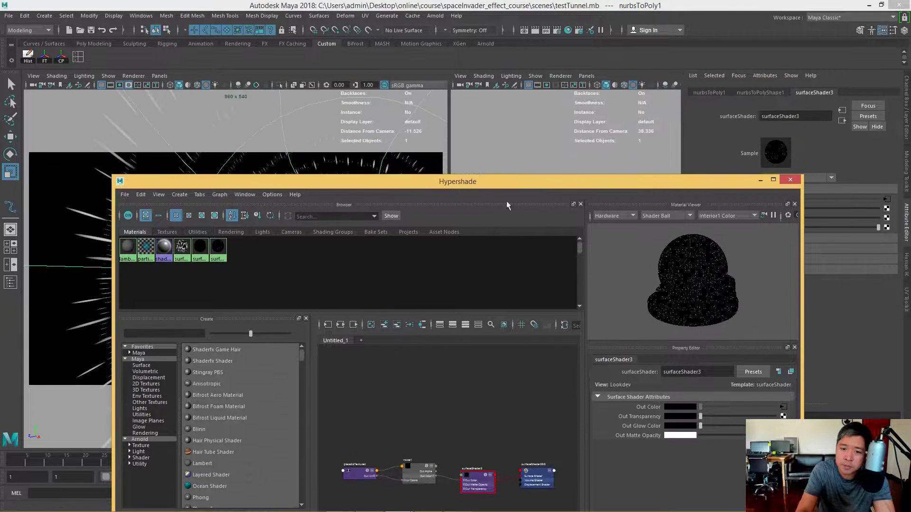
{"action": "scroll", "coordinate": [477, 375], "scroll_direction": "up", "scroll_amount": 2}
{"action": "scroll", "coordinate": [477, 375], "scroll_direction": "up", "scroll_amount": 2}
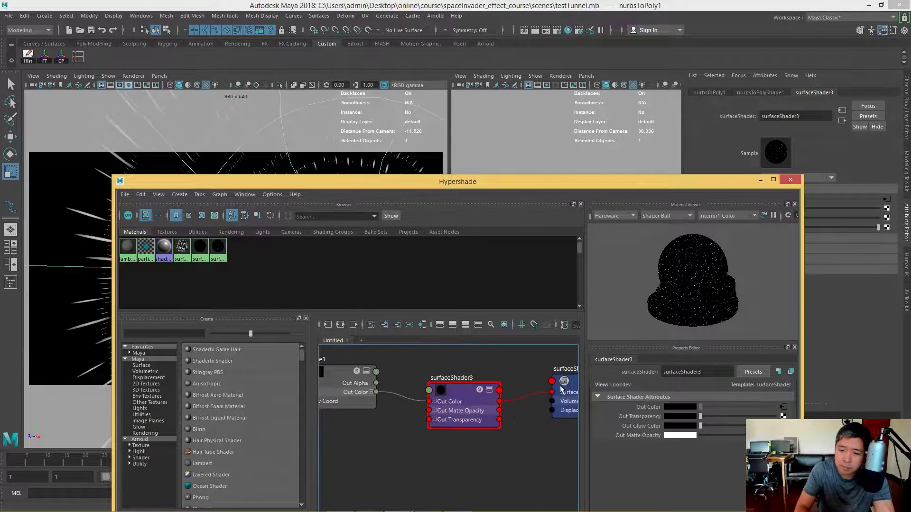
{"action": "left_click", "coordinate": [470, 403]}
{"action": "left_click", "coordinate": [564, 382]}
{"action": "left_click", "coordinate": [441, 380]}
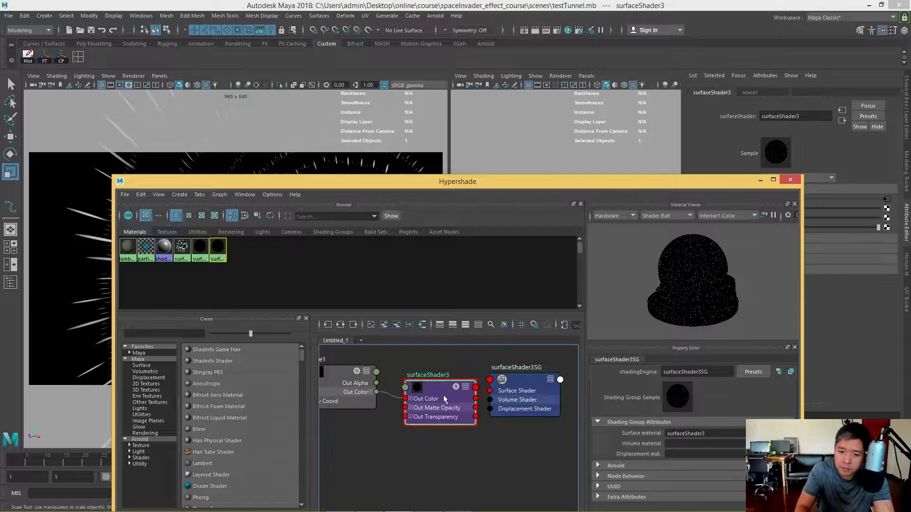
{"action": "left_click", "coordinate": [351, 375]}
{"action": "mouse_move", "coordinate": [644, 182]}
{"action": "left_mouse_down"}
{"action": "mouse_move", "coordinate": [503, 375]}
{"action": "mouse_move", "coordinate": [720, 99]}
{"action": "left_mouse_up"}
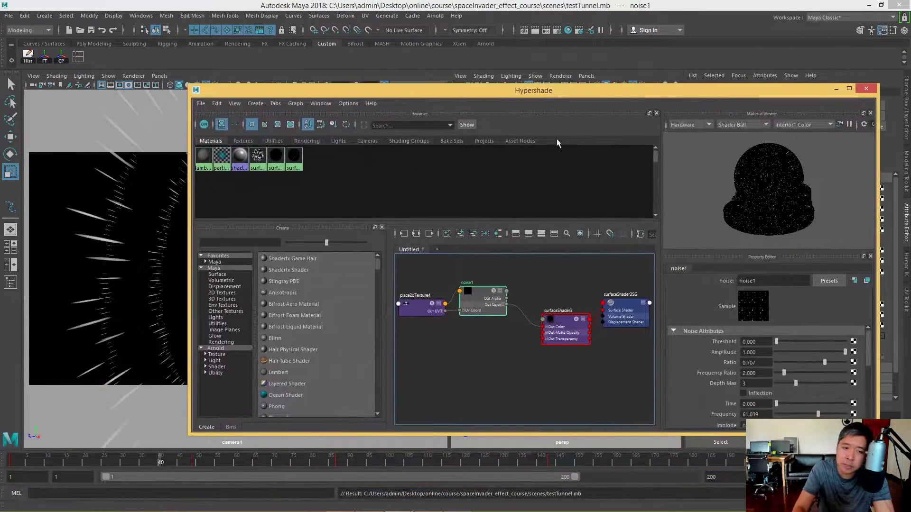
{"action": "left_click_drag", "start_coordinate": [190, 206], "coordinate": [400, 215]}
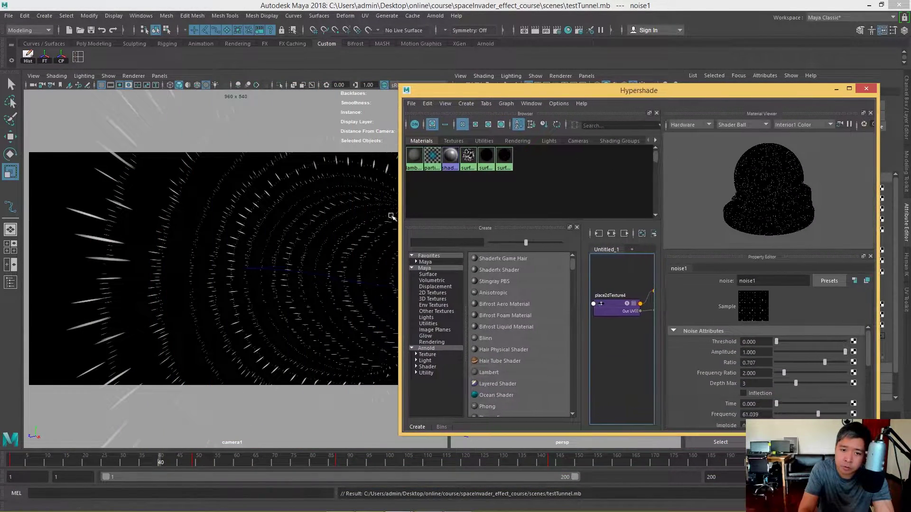
- Scrub the animation back to frame 27
{"action": "mouse_move", "coordinate": [226, 460]}
{"action": "left_mouse_down"}
{"action": "mouse_move", "coordinate": [116, 456]}
{"action": "mouse_move", "coordinate": [160, 450]}
{"action": "left_mouse_up"}
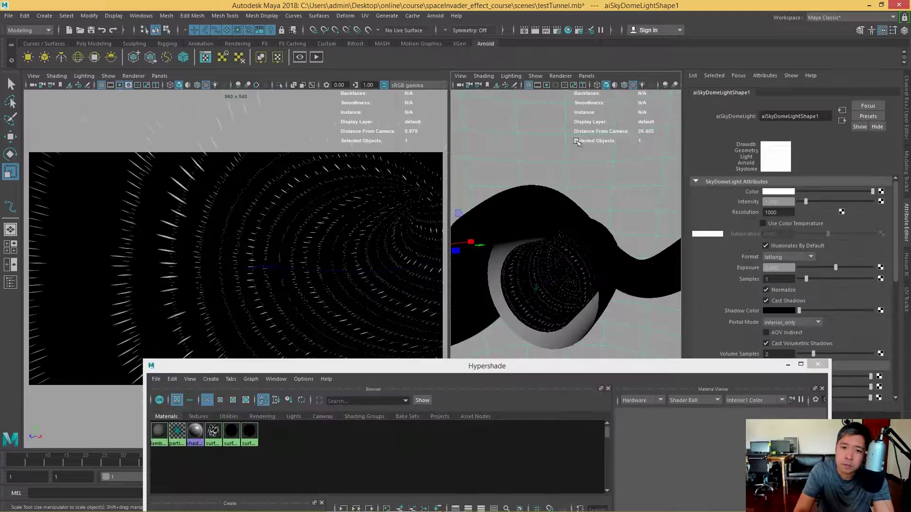
{"action": "scroll", "coordinate": [546, 176], "scroll_direction": "down", "scroll_amount": 5}
{"action": "scroll", "coordinate": [510, 185], "scroll_direction": "down", "scroll_amount": 5}
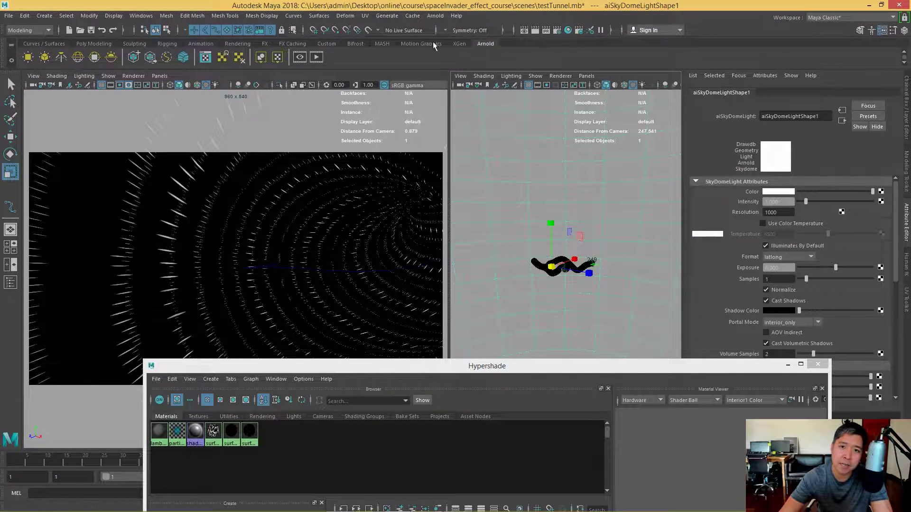
- Disable Arnold Motion Blur in Render Settings and reselect the tunnel
{"action": "left_click", "coordinate": [559, 28]}
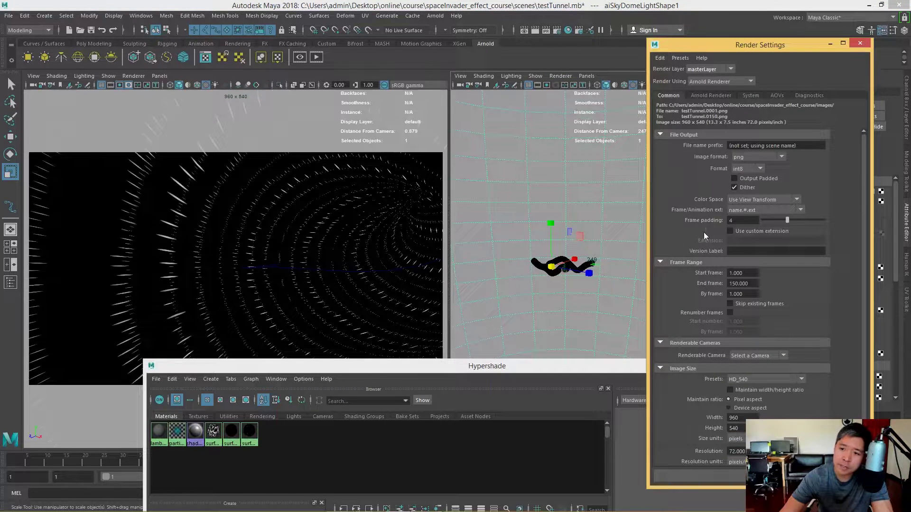
{"action": "left_click", "coordinate": [710, 95]}
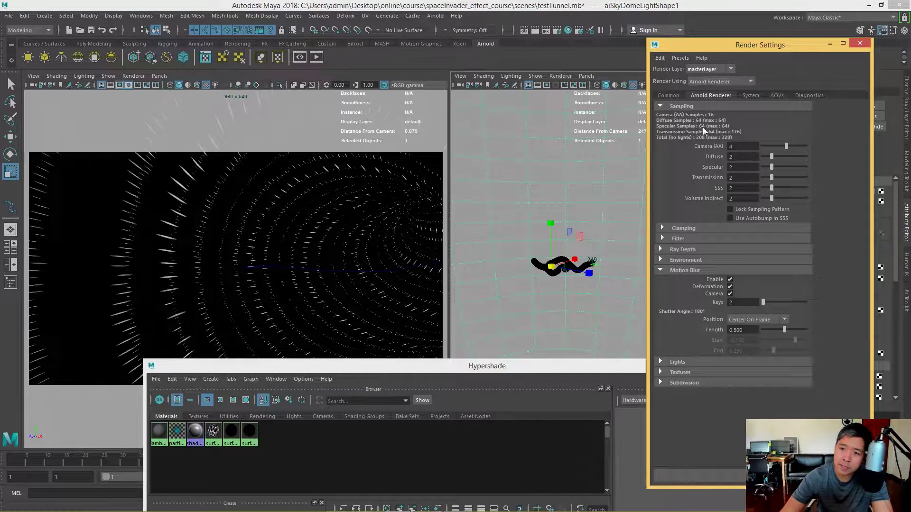
{"action": "left_click", "coordinate": [729, 279]}
{"action": "left_click", "coordinate": [736, 476]}
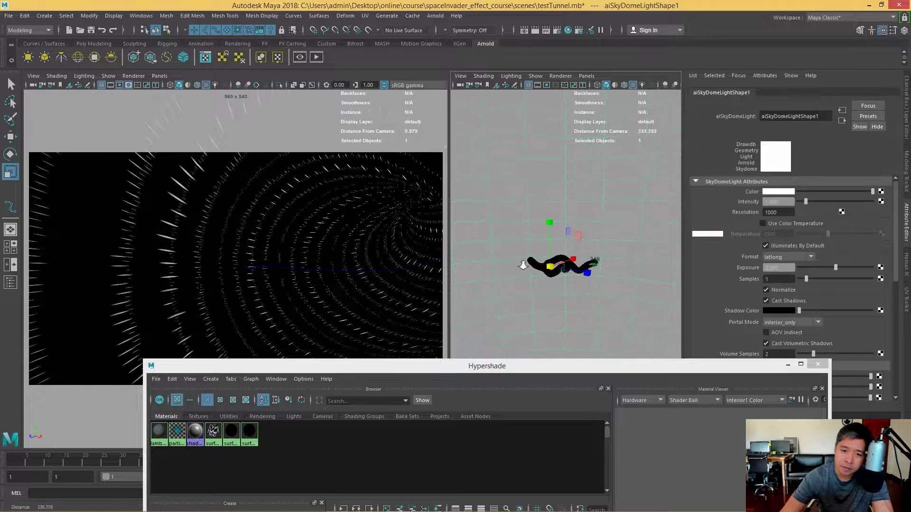
{"action": "left_click", "coordinate": [282, 273]}
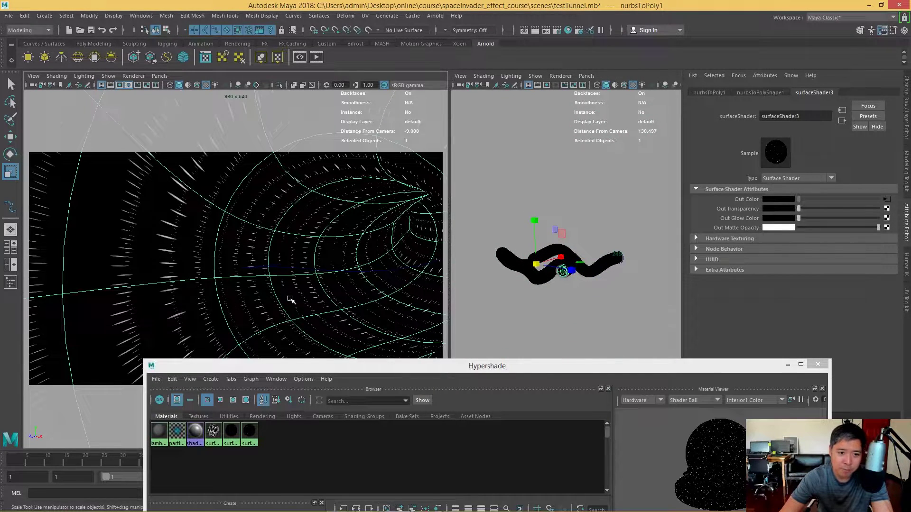
- Enlarge the Hypershade and reposition the sky dome light and surfaceShader3 nodes around noise1
{"action": "left_click_drag", "start_coordinate": [582, 372], "coordinate": [678, 90]}
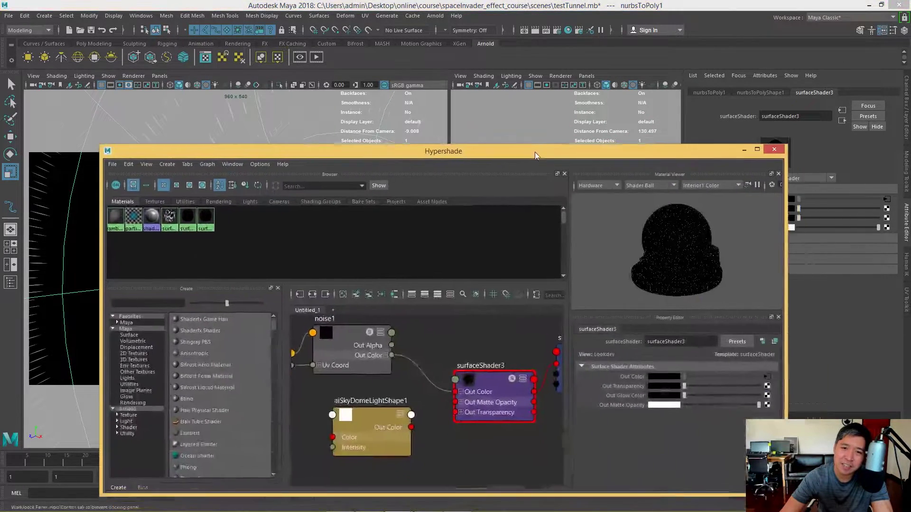
{"action": "left_click", "coordinate": [488, 275]}
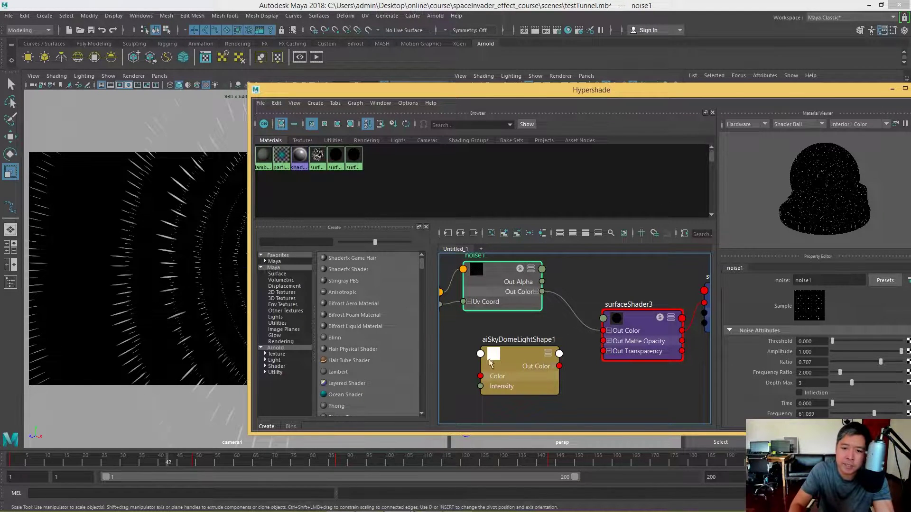
{"action": "left_click_drag", "start_coordinate": [532, 355], "coordinate": [503, 413]}
{"action": "scroll", "coordinate": [523, 381], "scroll_direction": "down", "scroll_amount": 2}
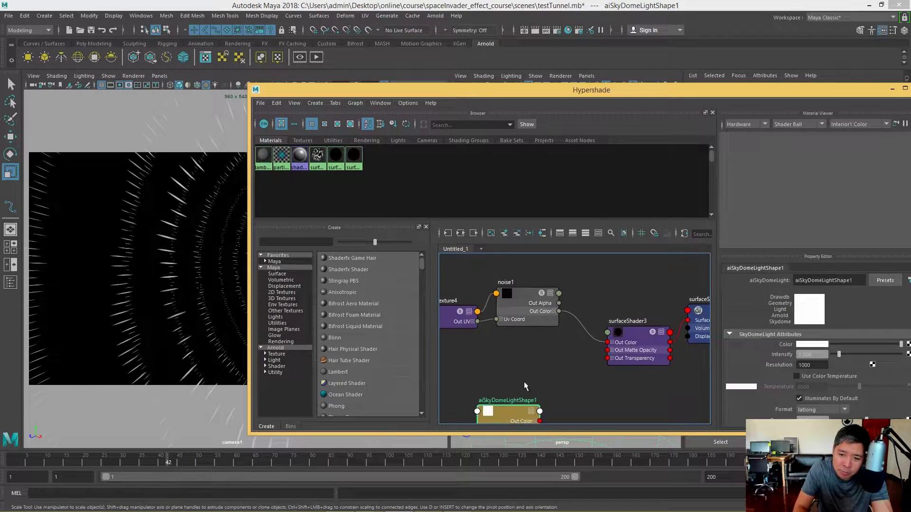
{"action": "left_click_drag", "start_coordinate": [636, 332], "coordinate": [634, 320]}
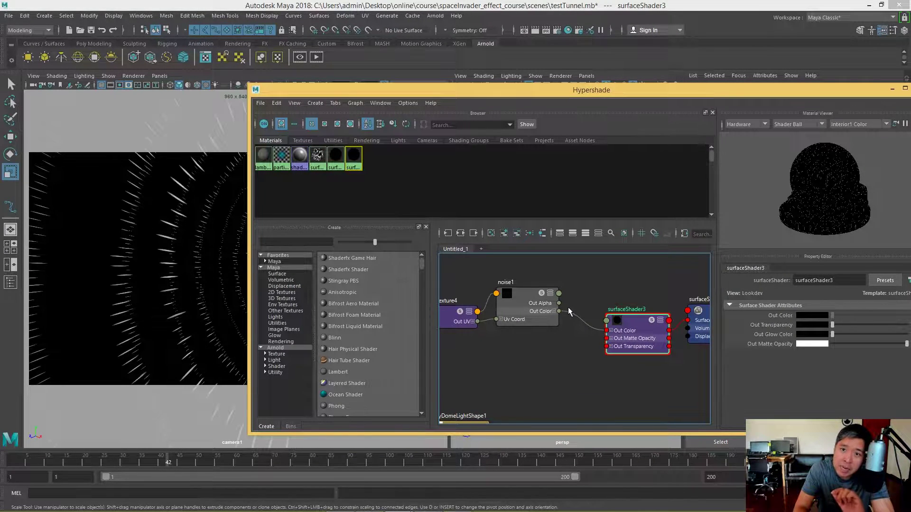
- Search the node types to create for 'rever'
{"action": "left_click", "coordinate": [313, 242]}
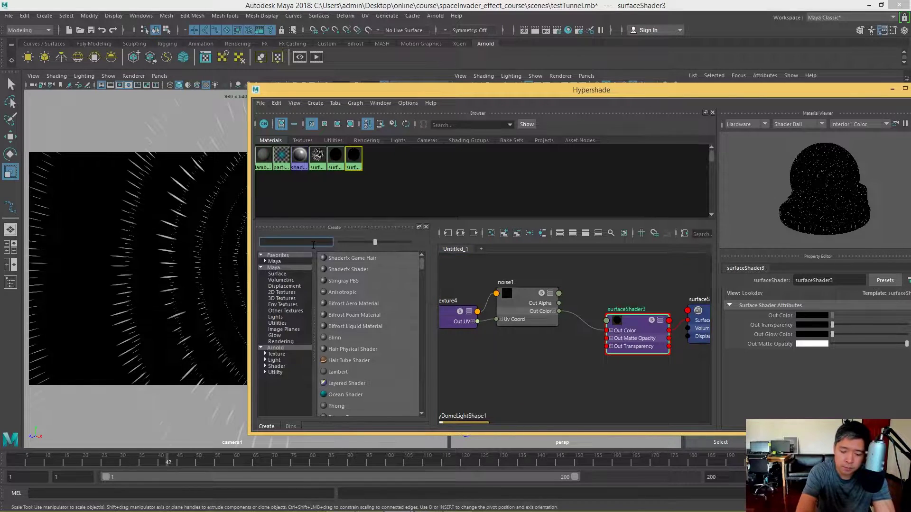
{"action": "type", "text": "r"}
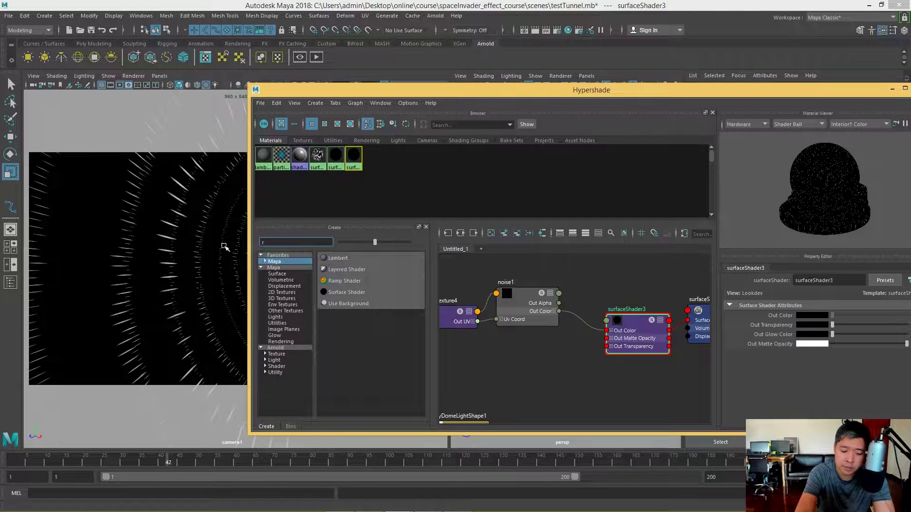
{"action": "type", "text": "evre"}
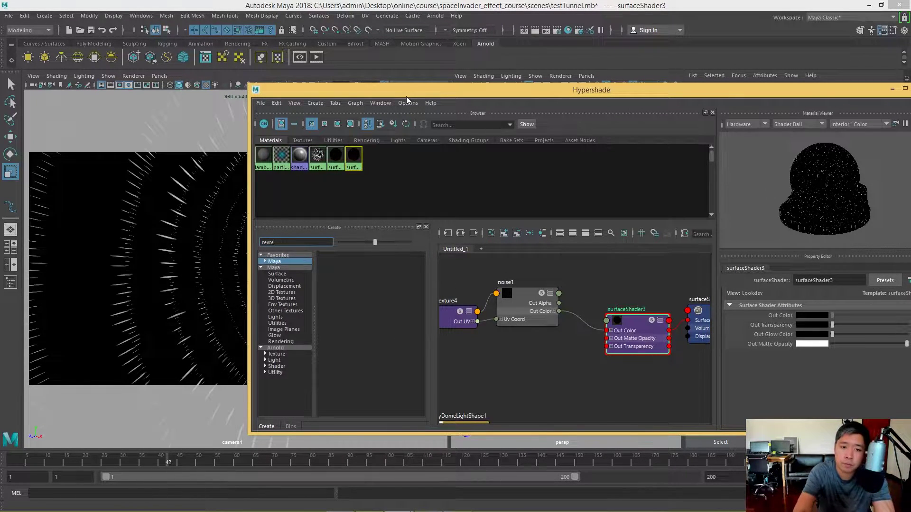
{"action": "key", "text": "BackSpace"}
{"action": "key", "text": "BackSpace"}
- Create a Reverse node and arrange the noise1 and place2dTexture4 network to show it
{"action": "type", "text": "er"}
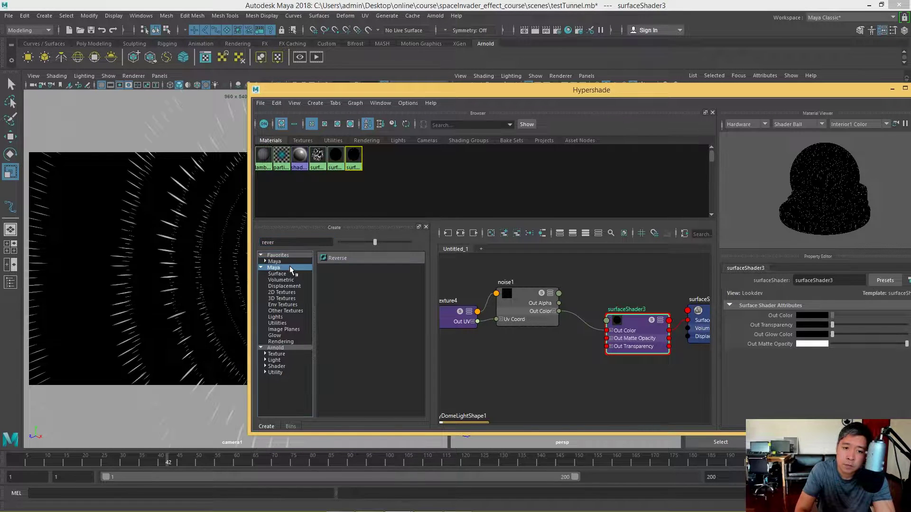
{"action": "left_click", "coordinate": [344, 258]}
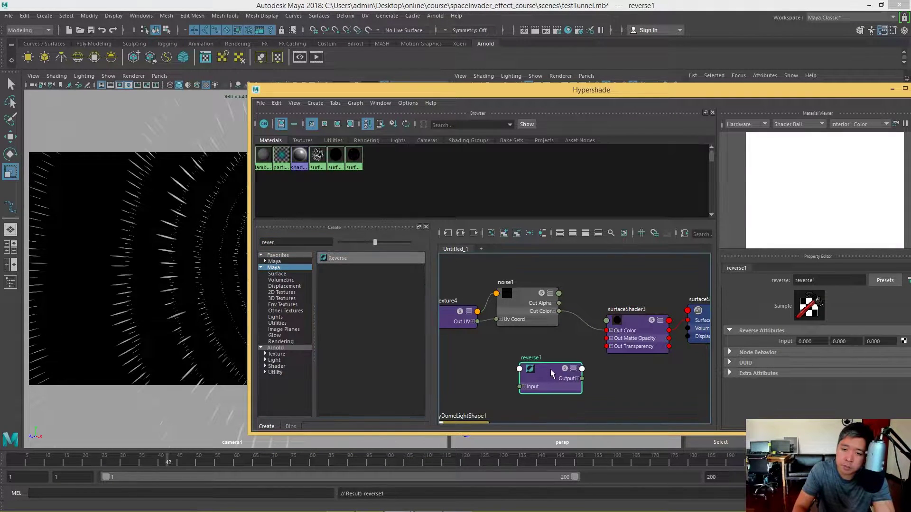
{"action": "left_click_drag", "start_coordinate": [680, 88], "coordinate": [502, 79]}
{"action": "scroll", "coordinate": [352, 289], "scroll_direction": "up", "scroll_amount": 1}
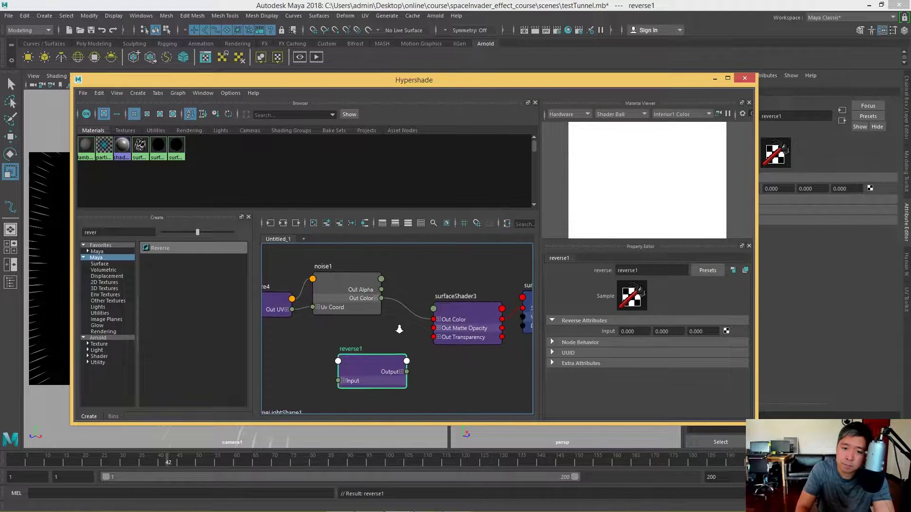
{"action": "left_click_drag", "start_coordinate": [352, 289], "coordinate": [334, 290]}
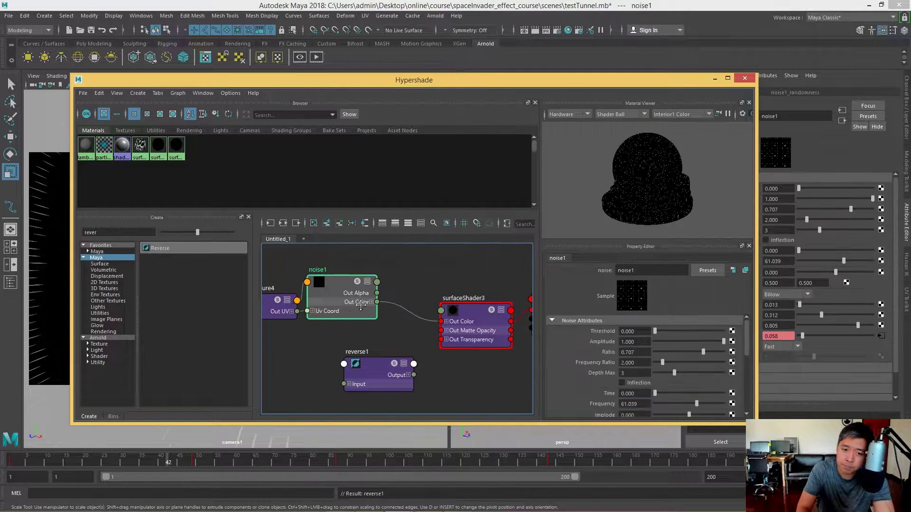
{"action": "middle_click_drag", "start_coordinate": [277, 305], "coordinate": [313, 302], "text": "alt"}
{"action": "scroll", "coordinate": [313, 303], "scroll_direction": "down", "scroll_amount": 1}
{"action": "left_click", "coordinate": [280, 297]}
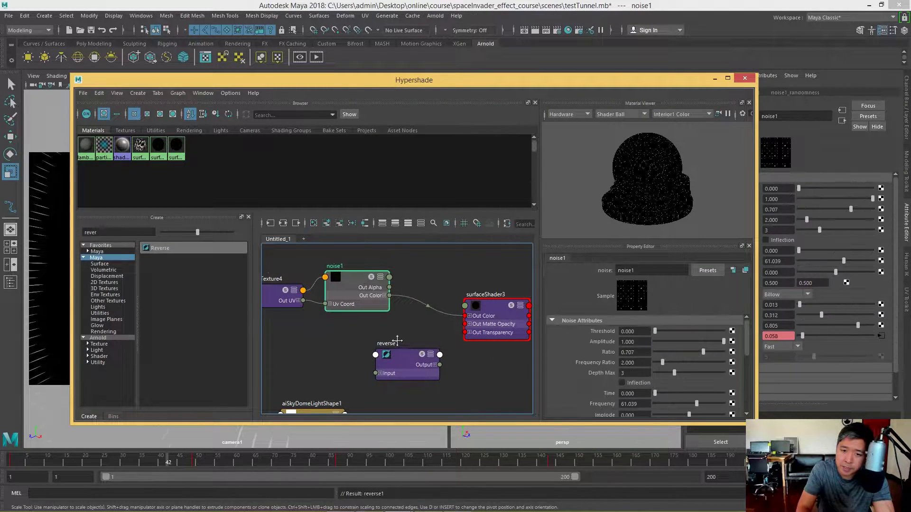
{"action": "scroll", "coordinate": [398, 342], "scroll_direction": "up", "scroll_amount": 1}
- Connect noise1's Out Color R, G, B channels to reverse1's Input X, Y, Z
{"action": "left_click", "coordinate": [440, 375]}
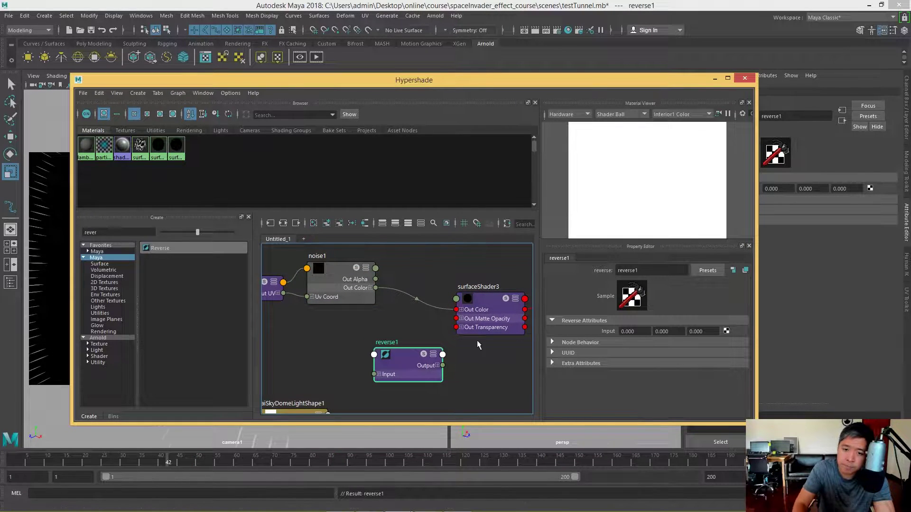
{"action": "left_click", "coordinate": [371, 289]}
{"action": "mouse_move", "coordinate": [393, 357]}
{"action": "left_mouse_down"}
{"action": "mouse_move", "coordinate": [419, 358]}
{"action": "mouse_move", "coordinate": [401, 403]}
{"action": "left_mouse_up"}
{"action": "left_click", "coordinate": [405, 375]}
{"action": "left_click", "coordinate": [342, 253]}
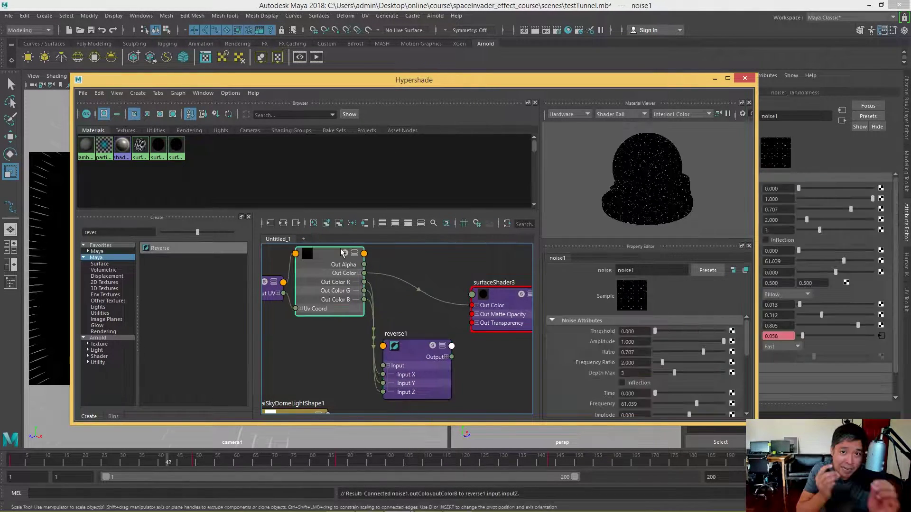
{"action": "left_click", "coordinate": [443, 355]}
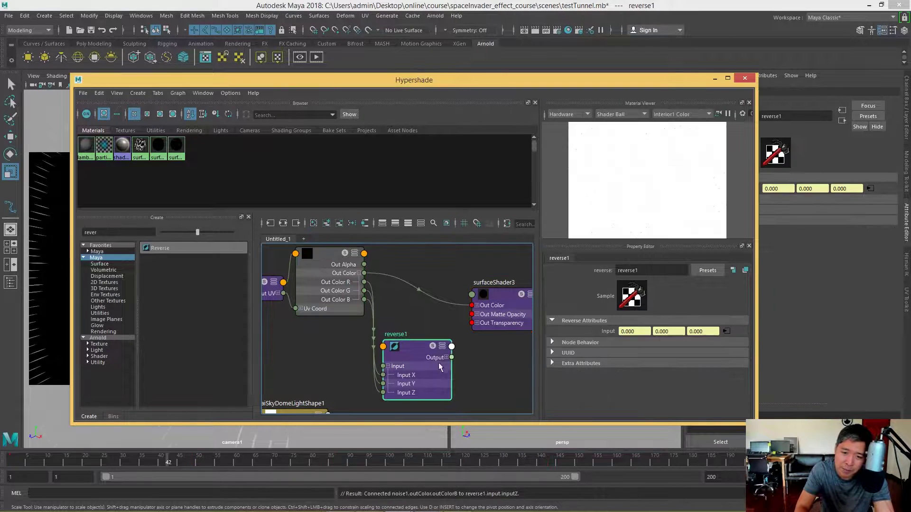
- Place surfaceShader3 beside reverse1, its Out Transparency R, G, B fed by reverse1 Output X, Y, Z
{"action": "left_click", "coordinate": [469, 303]}
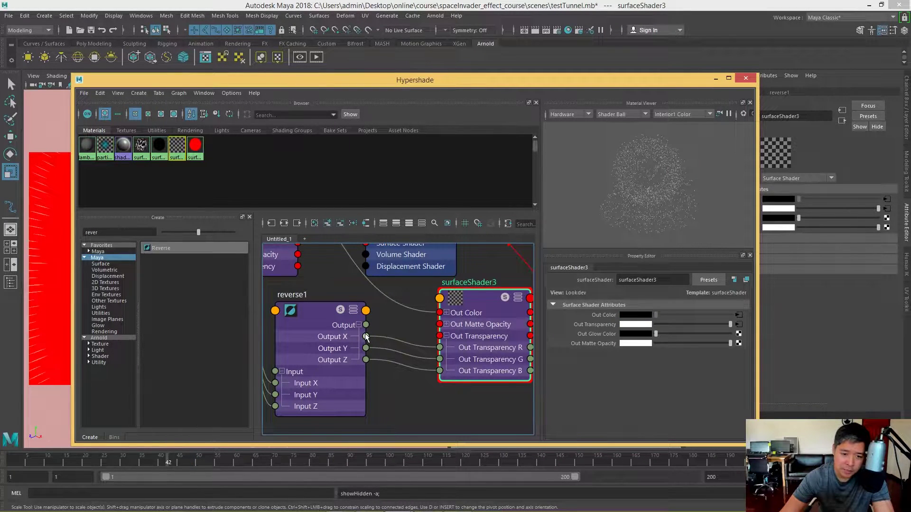
{"action": "left_click_drag", "start_coordinate": [490, 301], "coordinate": [472, 299]}
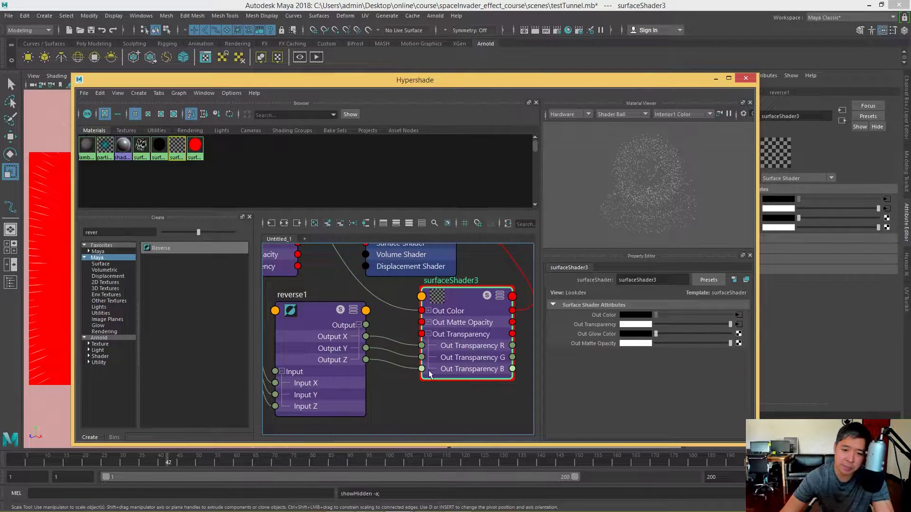
{"action": "left_click_drag", "start_coordinate": [471, 308], "coordinate": [454, 305]}
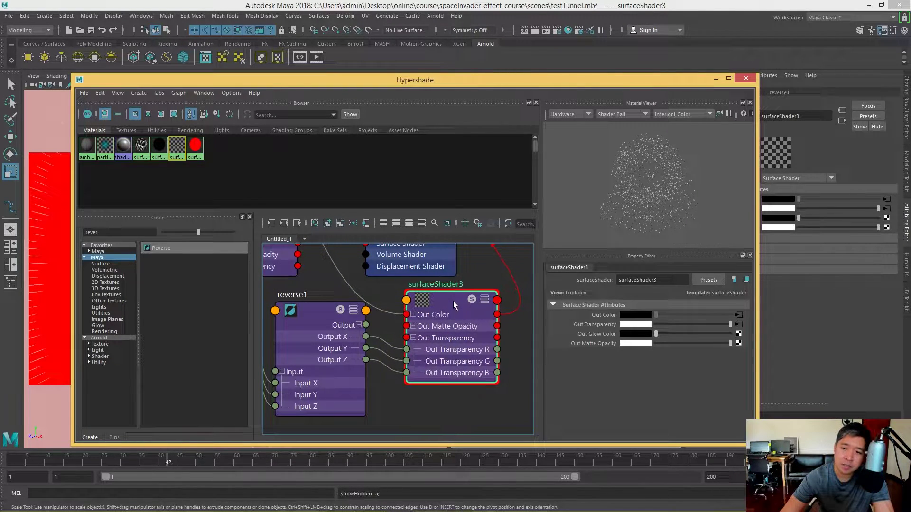
{"action": "left_click", "coordinate": [634, 199]}
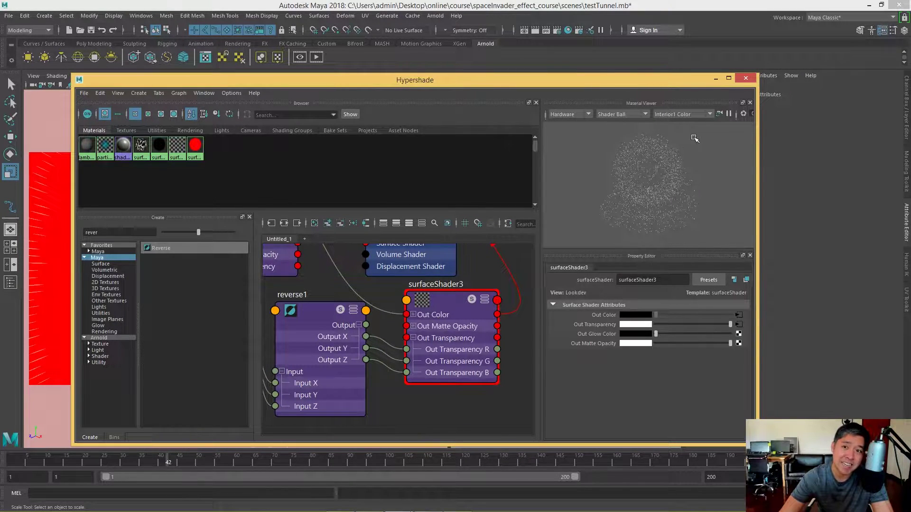
- Hide the Hypershade and inspect the tunnel mesh from near its mouth in the perspective view
{"action": "left_click", "coordinate": [715, 79]}
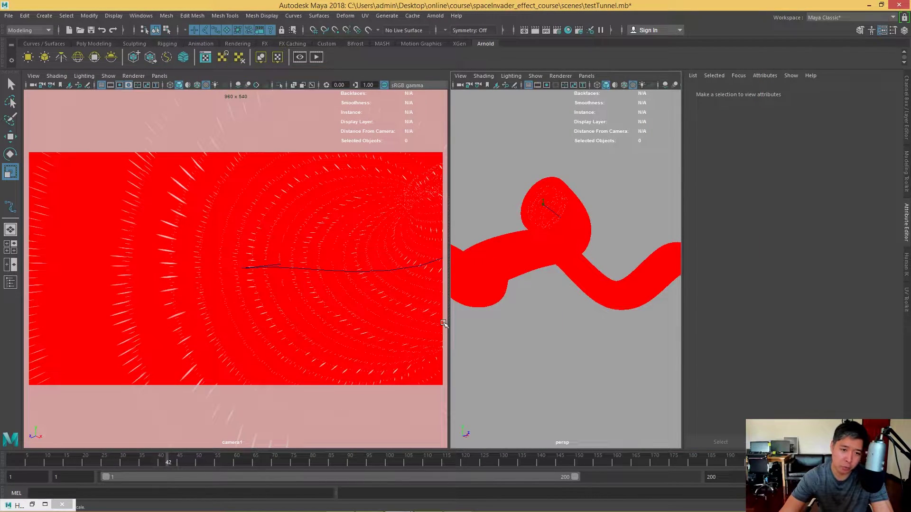
{"action": "left_click", "coordinate": [318, 331]}
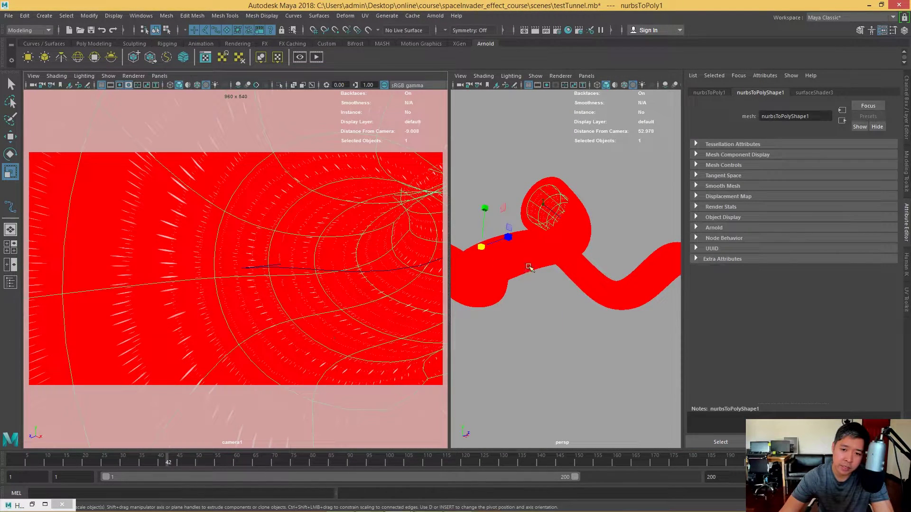
{"action": "left_click_drag", "start_coordinate": [529, 267], "coordinate": [550, 261], "text": "alt"}
{"action": "mouse_move", "coordinate": [551, 261]}
{"action": "right_mouse_down", "text": "alt"}
{"action": "mouse_move", "coordinate": [589, 285]}
{"action": "mouse_move", "coordinate": [610, 278]}
{"action": "right_mouse_up", "text": "alt"}
{"action": "left_click_drag", "start_coordinate": [610, 278], "coordinate": [567, 273], "text": "alt"}
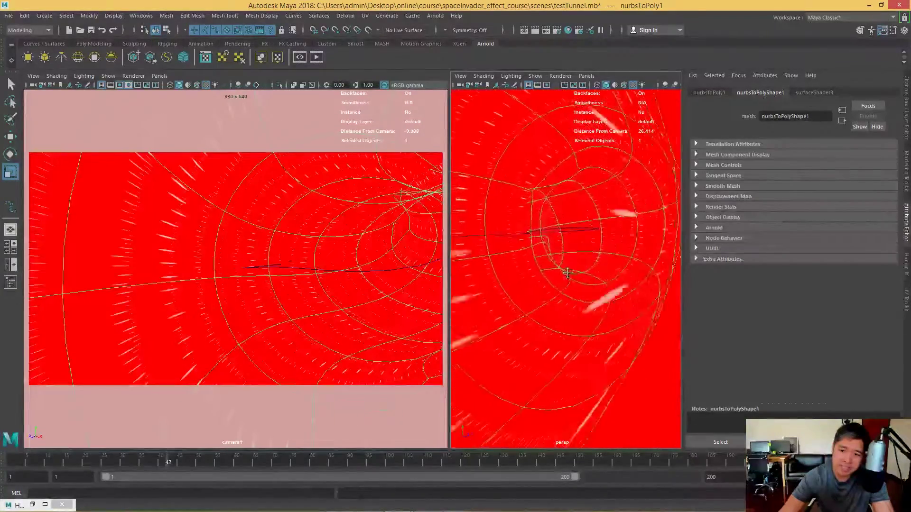
{"action": "right_click_drag", "start_coordinate": [567, 273], "coordinate": [601, 281], "text": "alt"}
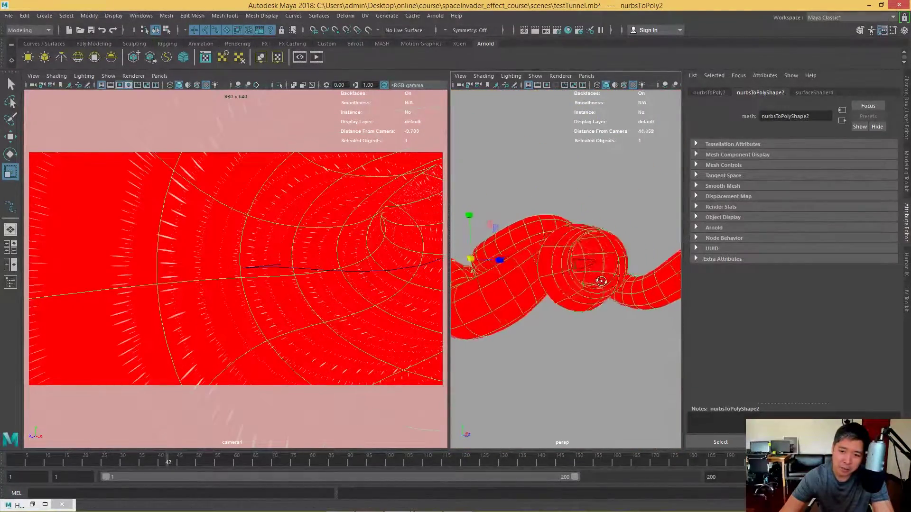
{"action": "left_click_drag", "start_coordinate": [601, 281], "coordinate": [590, 265], "text": "alt"}
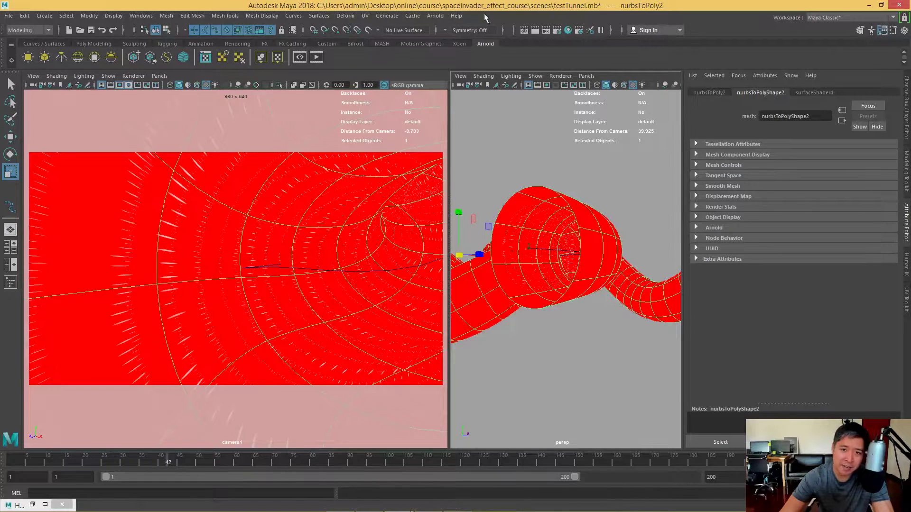
- Test-render camera1 in Arnold, then bring up the second tunnel's surfaceShader4 attributes
{"action": "left_click", "coordinate": [435, 16]}
{"action": "left_click", "coordinate": [446, 25]}
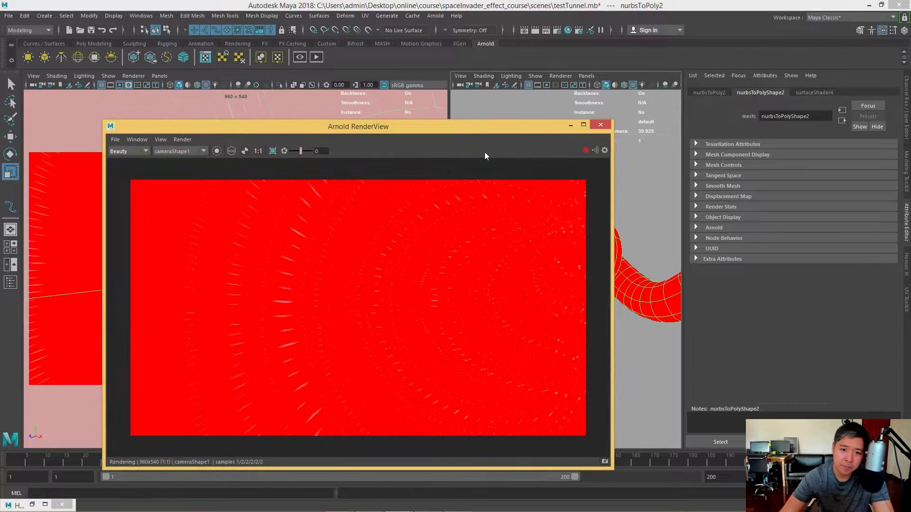
{"action": "left_click", "coordinate": [600, 125]}
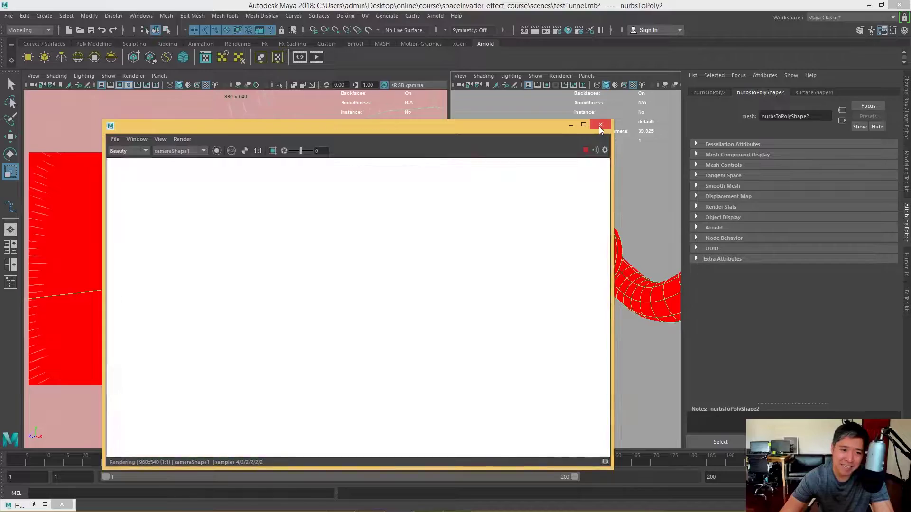
{"action": "left_click_drag", "start_coordinate": [599, 272], "coordinate": [593, 285], "text": "alt"}
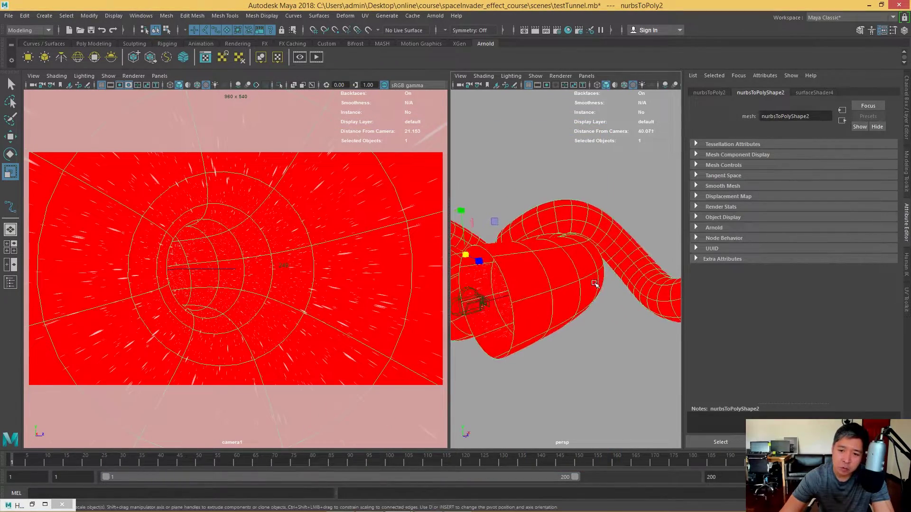
{"action": "left_click", "coordinate": [811, 93]}
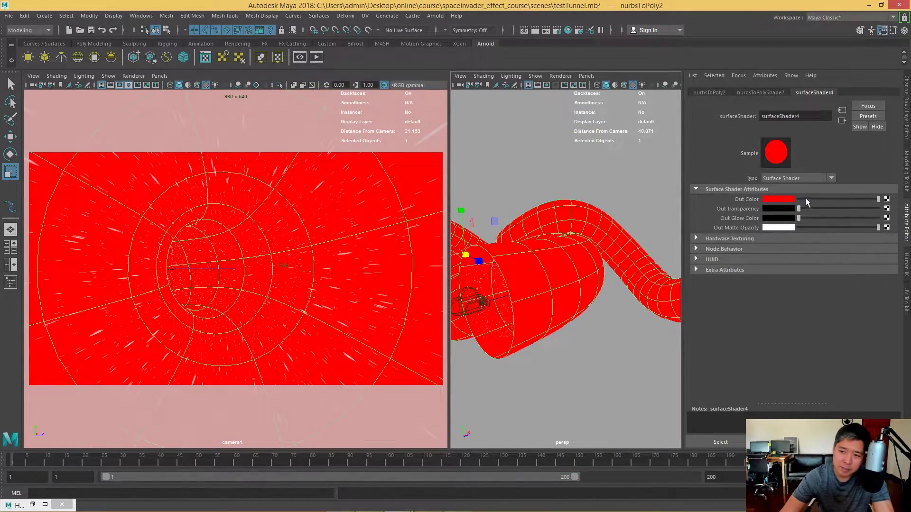
- Set surfaceShader4's Out Color to black and map a new Noise texture onto it
{"action": "left_click_drag", "start_coordinate": [807, 202], "coordinate": [756, 211]}
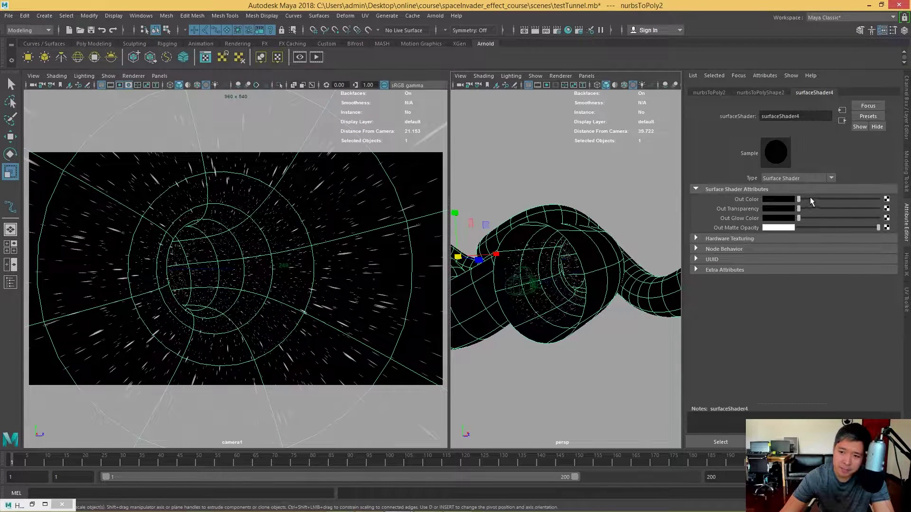
{"action": "left_click", "coordinate": [887, 199]}
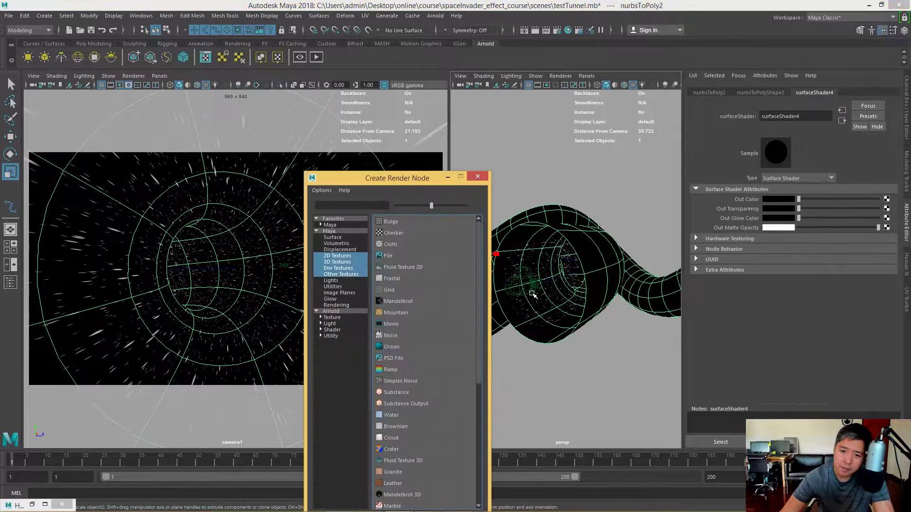
{"action": "left_click", "coordinate": [404, 336]}
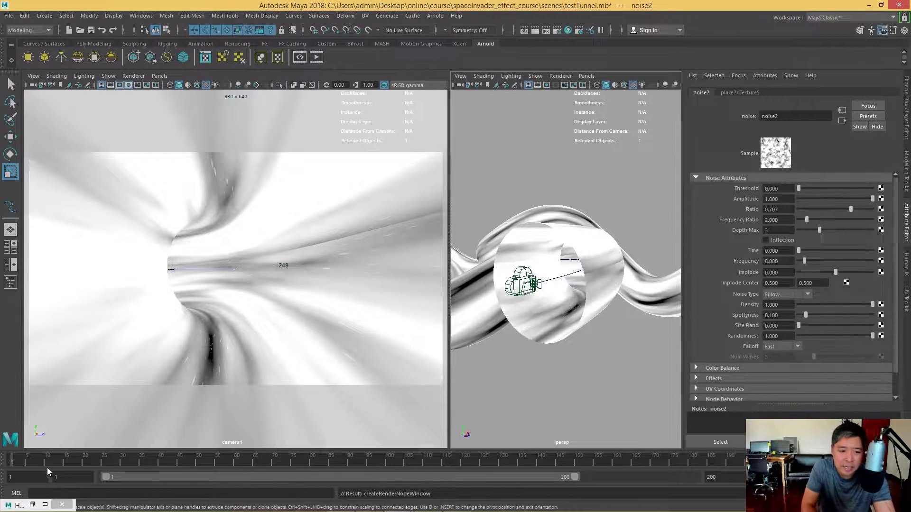
{"action": "mouse_move", "coordinate": [36, 462]}
{"action": "left_mouse_down"}
{"action": "mouse_move", "coordinate": [295, 432]}
{"action": "mouse_move", "coordinate": [214, 434]}
{"action": "left_mouse_up"}
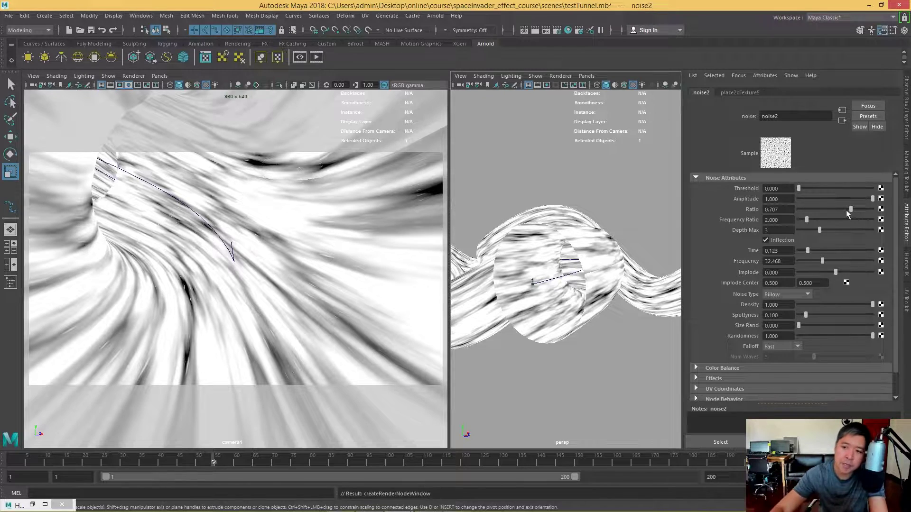
- Tune the noise's Density and Spottyness, Size Rand 0.409, Frequency 7.143, and preview playback
{"action": "left_click", "coordinate": [786, 294]}
{"action": "left_click", "coordinate": [782, 316]}
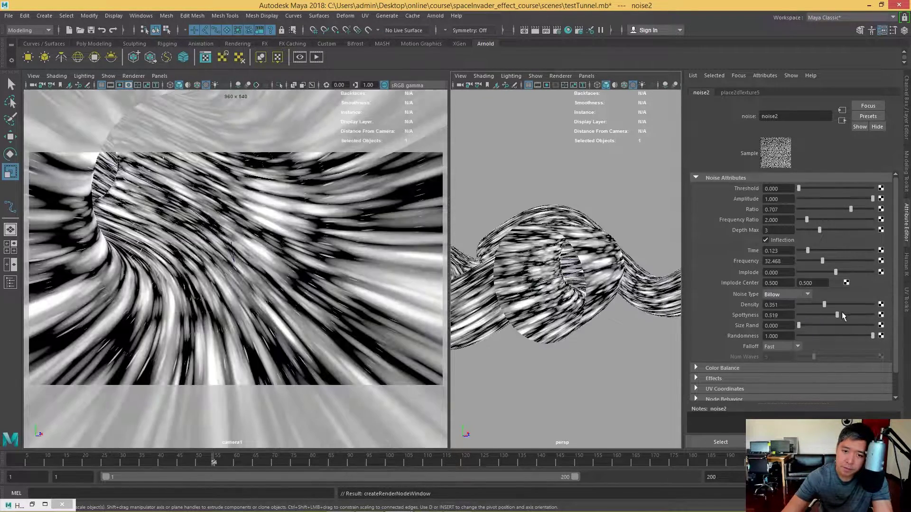
{"action": "left_click_drag", "start_coordinate": [799, 326], "coordinate": [828, 325]}
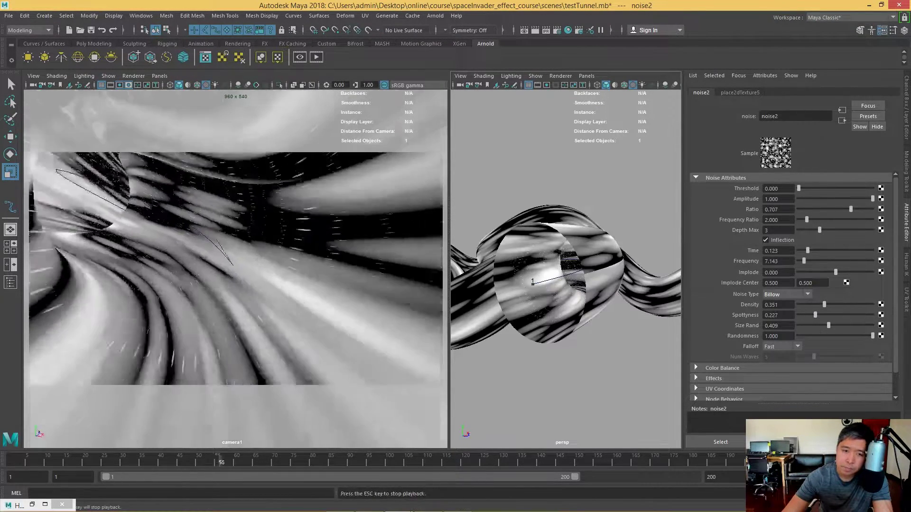
{"action": "left_click_drag", "start_coordinate": [822, 261], "coordinate": [804, 261]}
{"action": "key", "text": "alt+v"}
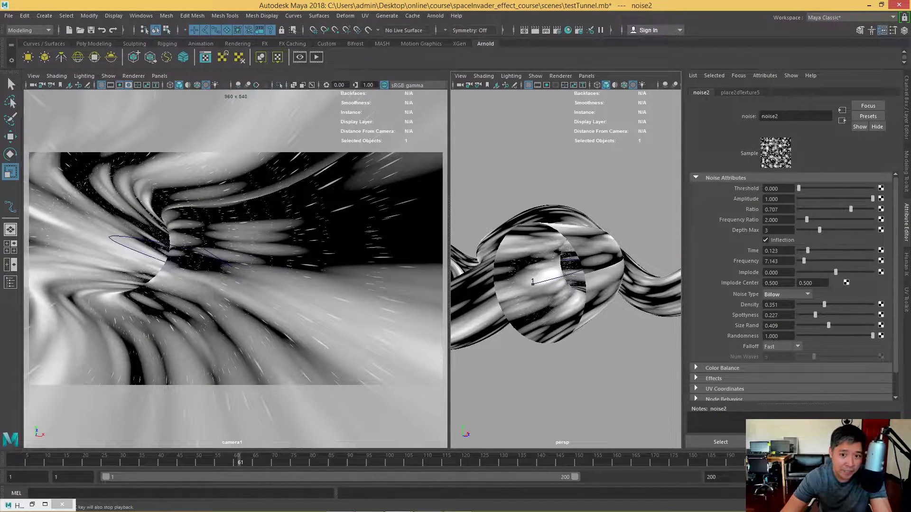
- Lower the noise2 Density to 0.065 for sparse streaks and replay the fly-through
{"action": "left_click", "coordinate": [620, 278]}
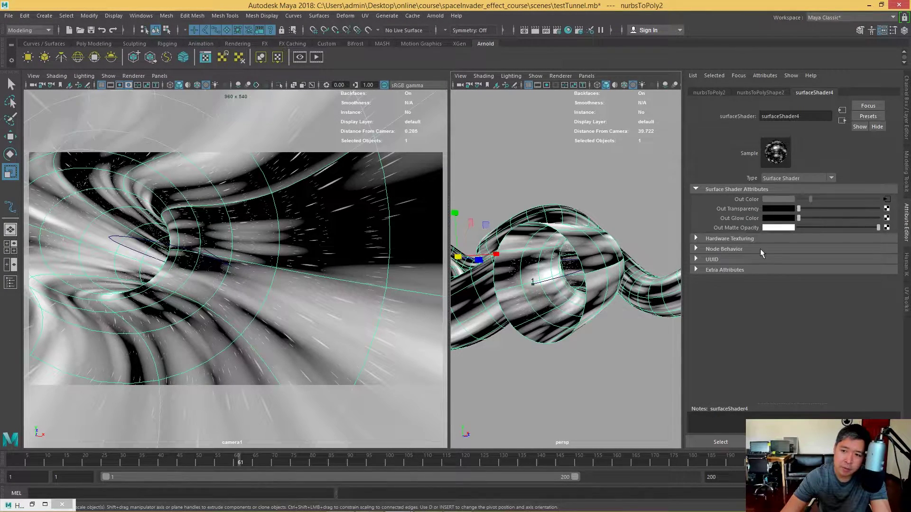
{"action": "left_click", "coordinate": [885, 199]}
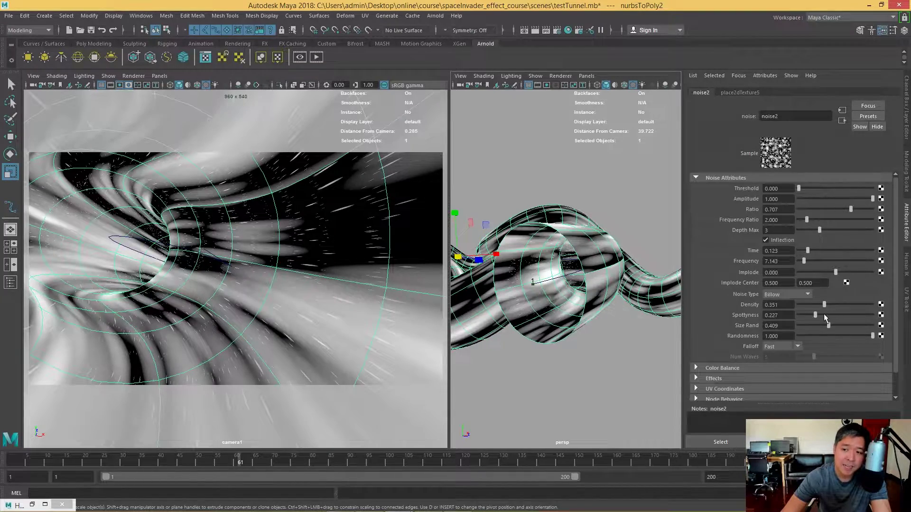
{"action": "left_click_drag", "start_coordinate": [817, 305], "coordinate": [803, 305]}
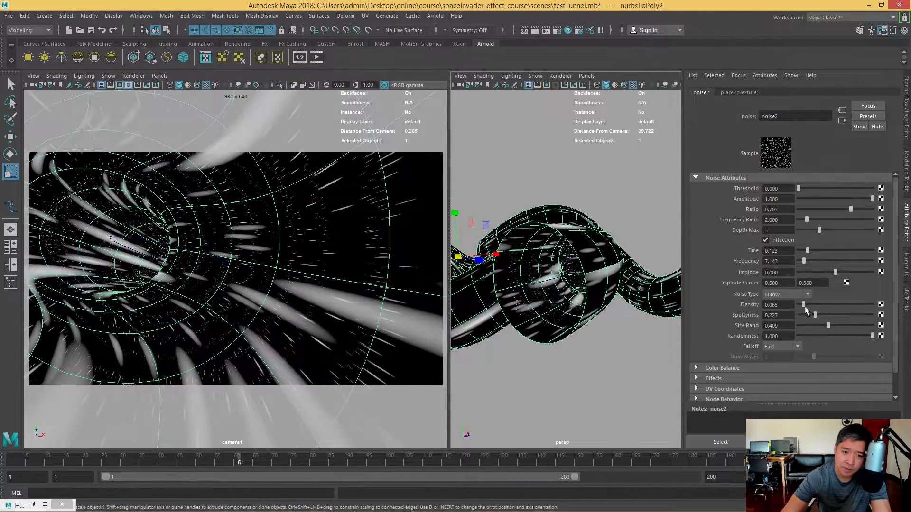
{"action": "key", "text": "alt+v"}
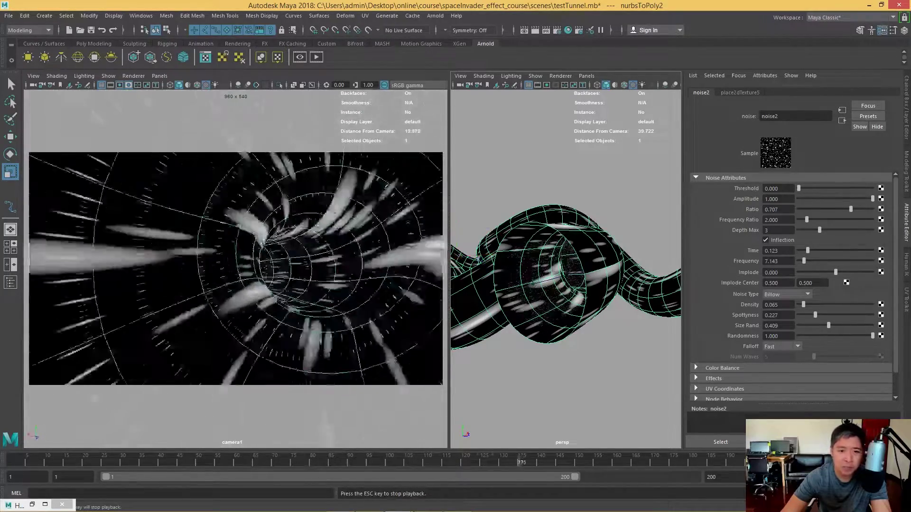
- Create a new expression on place2dTexture5's Translate Frame V and begin writing it
{"action": "left_click", "coordinate": [740, 93]}
{"action": "right_click", "coordinate": [823, 214]}
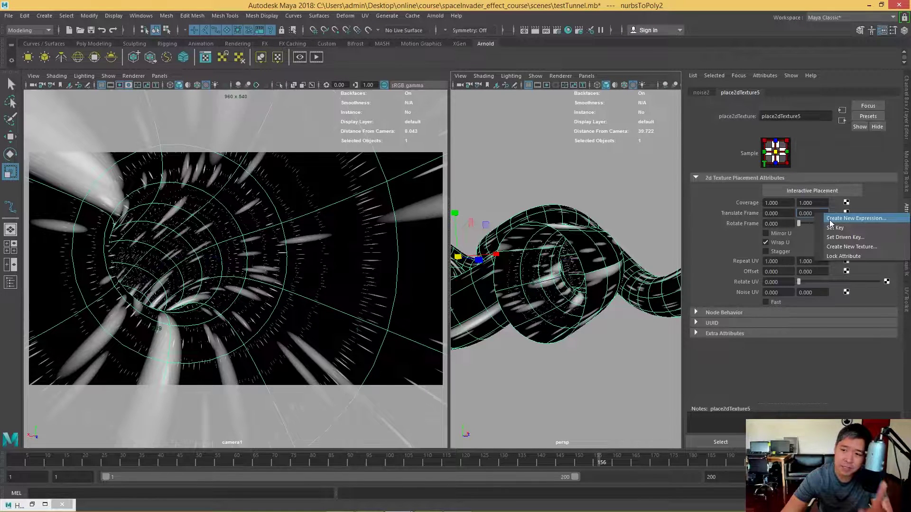
{"action": "left_click", "coordinate": [835, 219]}
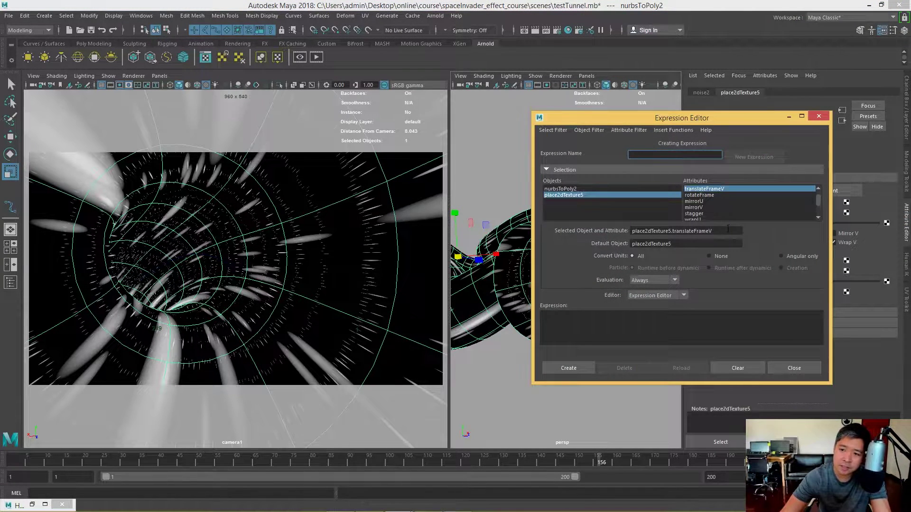
{"action": "left_click_drag", "start_coordinate": [728, 228], "coordinate": [586, 234]}
{"action": "left_click", "coordinate": [605, 320]}
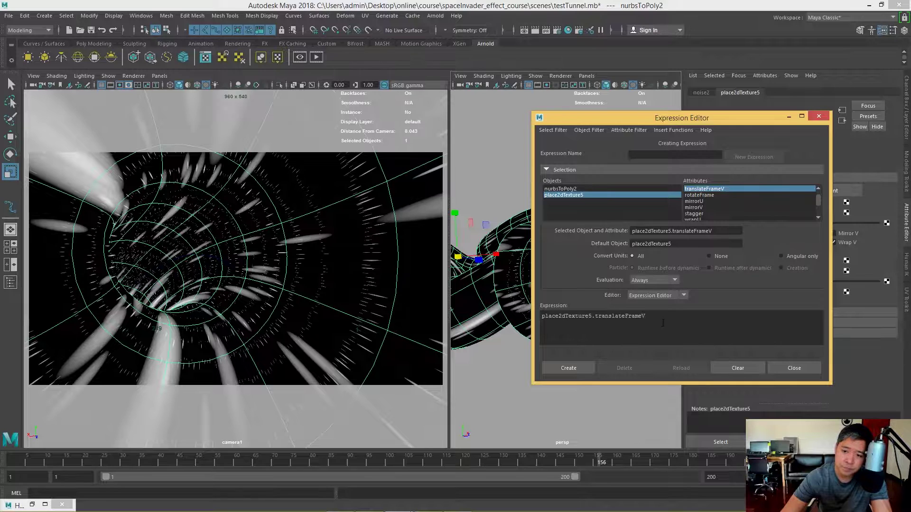
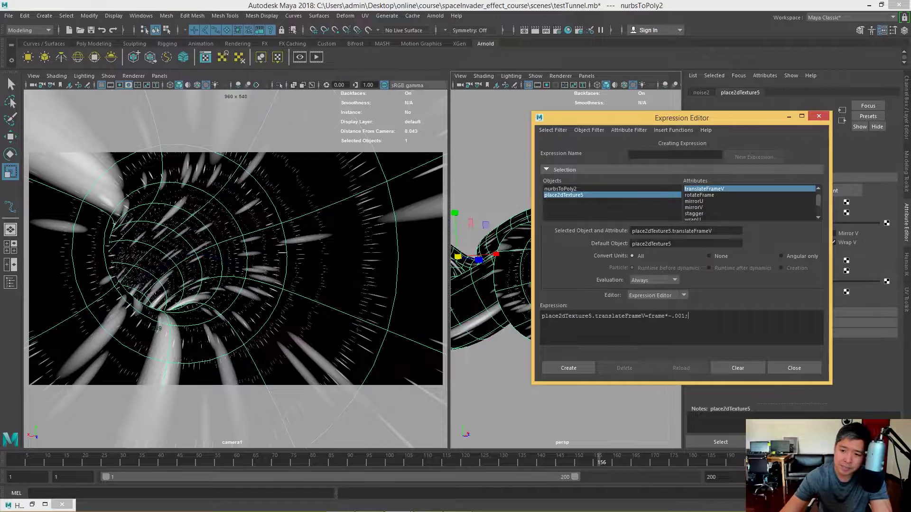
- Create the Translate Frame V expression, then edit it from frame*-.001 to frame*-.01
{"action": "left_click", "coordinate": [576, 368]}
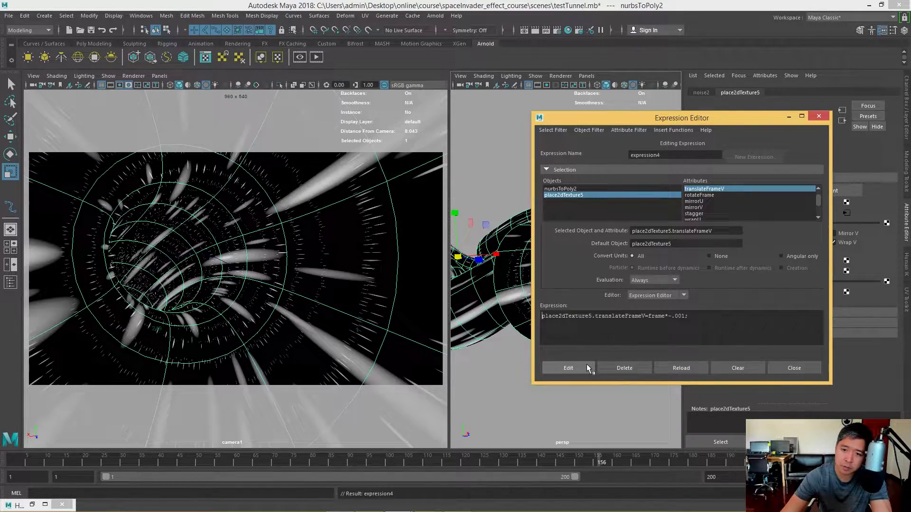
{"action": "left_click", "coordinate": [790, 368]}
{"action": "right_click", "coordinate": [813, 215]}
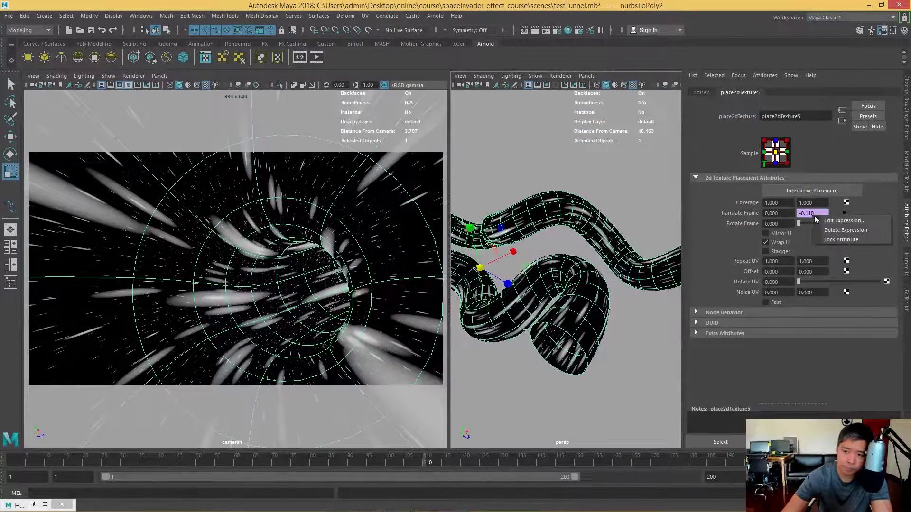
{"action": "left_click", "coordinate": [835, 221]}
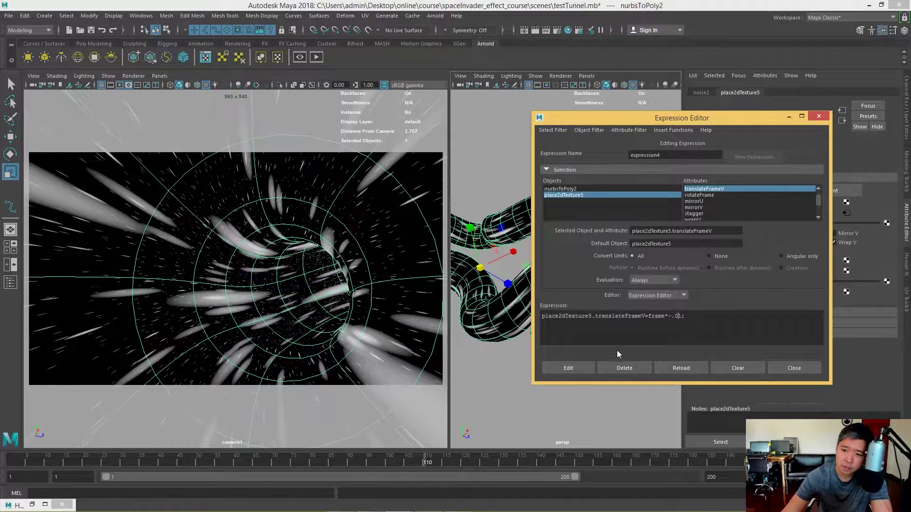
{"action": "left_click", "coordinate": [579, 366]}
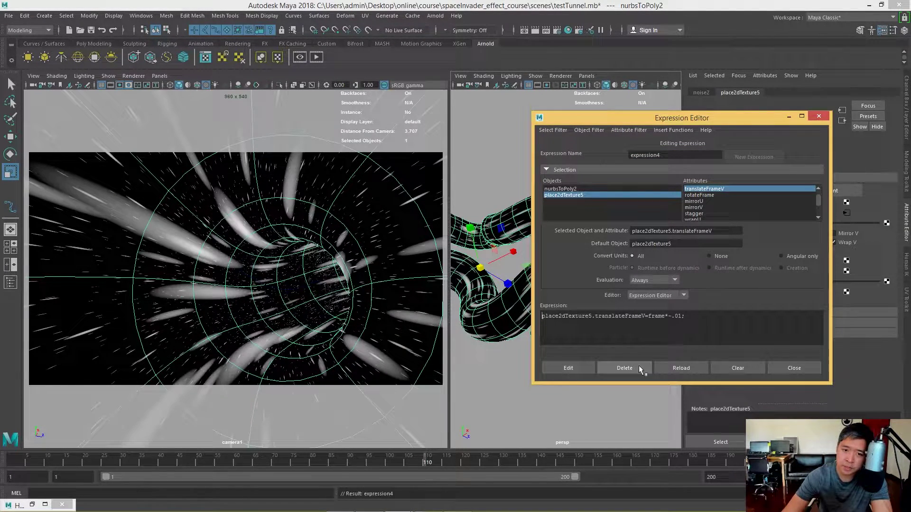
{"action": "left_click", "coordinate": [793, 368]}
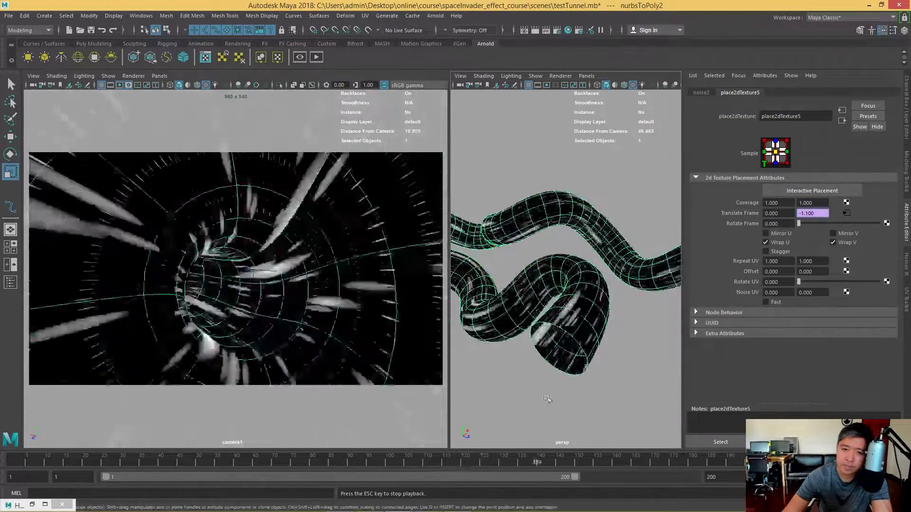
- Orbit around the tunnel to watch the faster texture, then reselect it to reach its texture placement
{"action": "left_click", "coordinate": [540, 401]}
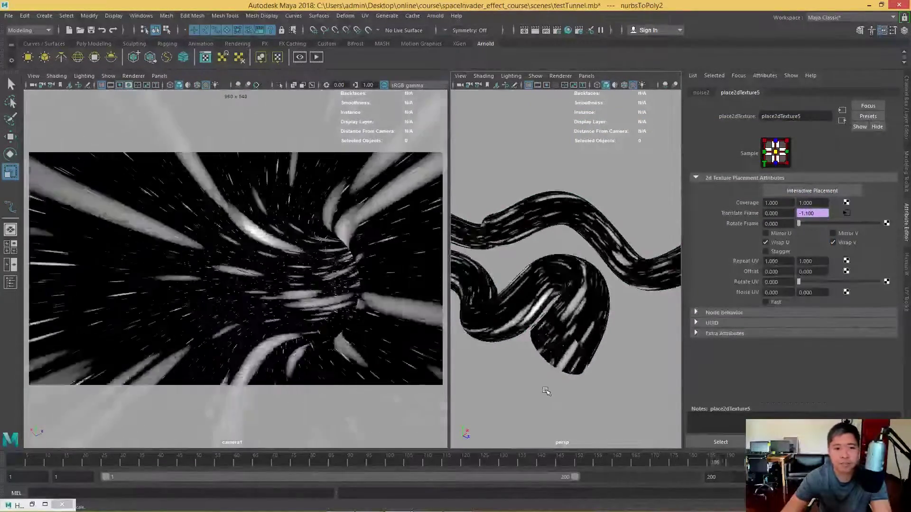
{"action": "left_click", "coordinate": [574, 363]}
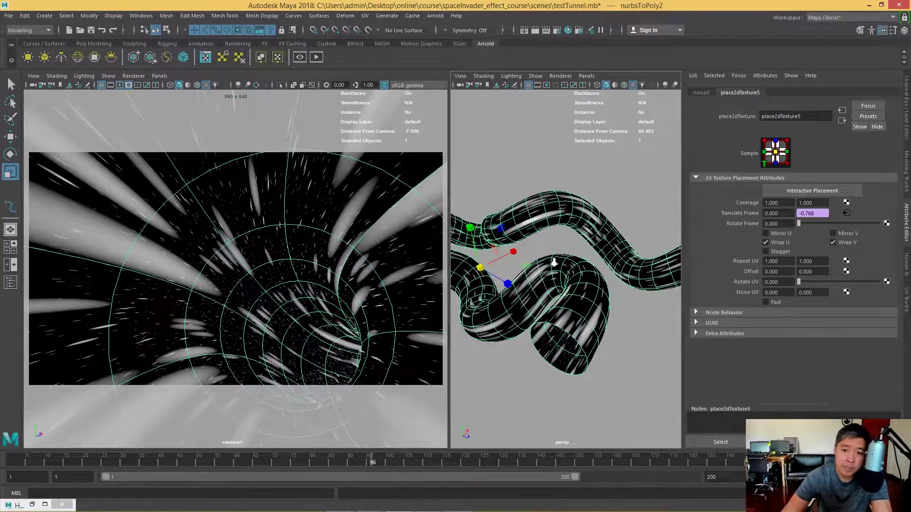
{"action": "mouse_move", "coordinate": [642, 307]}
{"action": "left_mouse_down", "text": "alt"}
{"action": "mouse_move", "coordinate": [580, 227]}
{"action": "mouse_move", "coordinate": [562, 257]}
{"action": "mouse_move", "coordinate": [594, 254]}
{"action": "left_mouse_up", "text": "alt"}
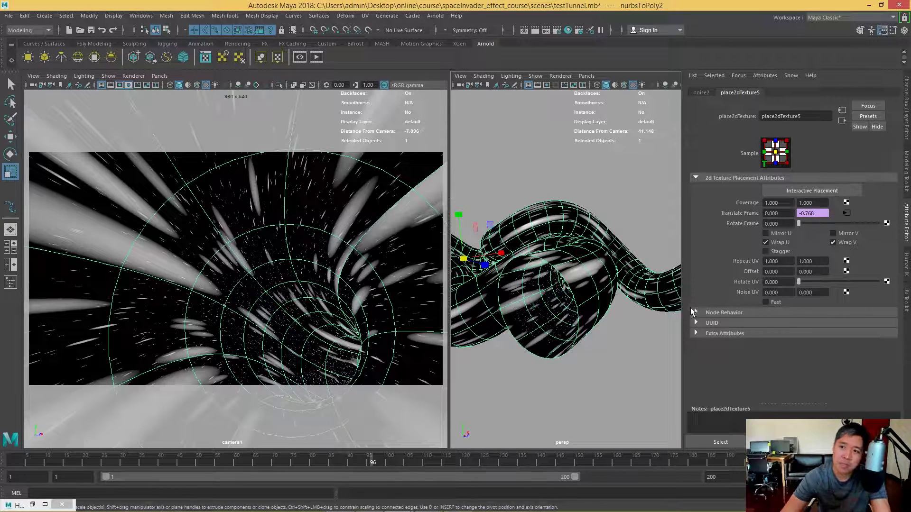
{"action": "left_click", "coordinate": [636, 255]}
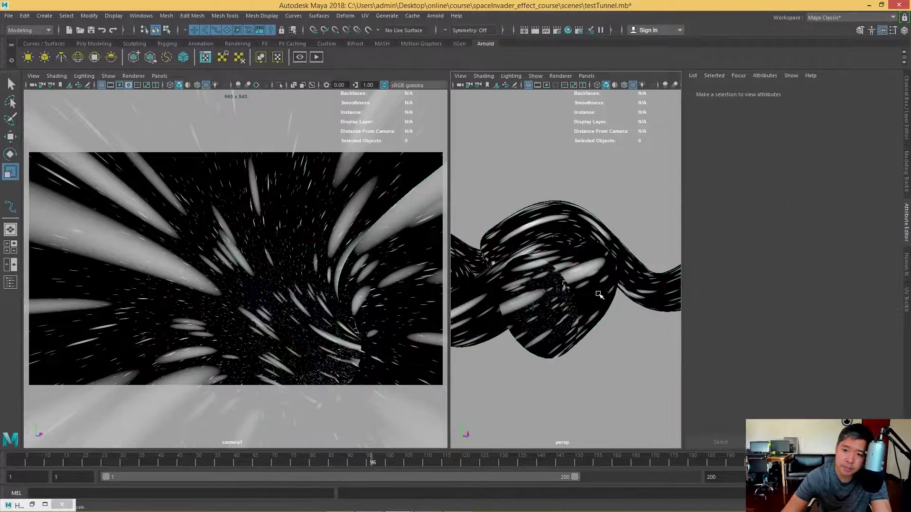
{"action": "left_click", "coordinate": [887, 200]}
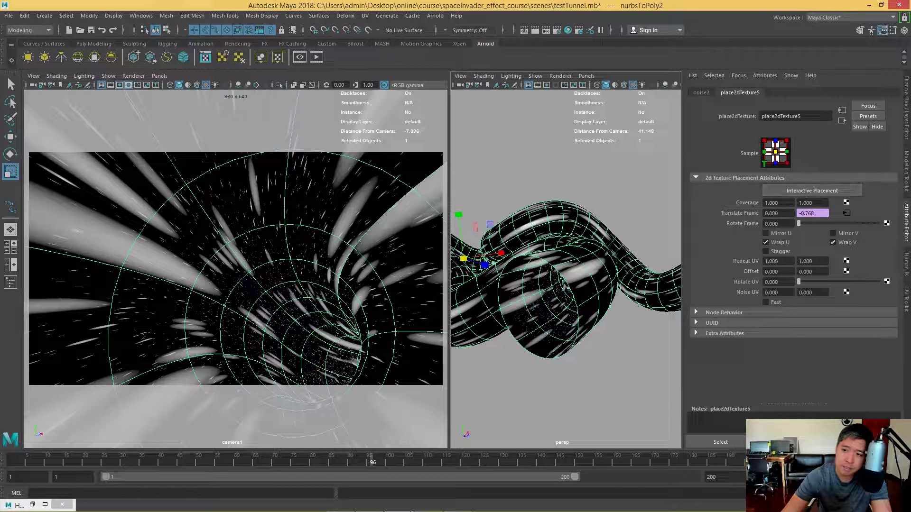
- Try Repeat UV V values of 6, 10 and 0.12, settling on 0.1 for long streaks
{"action": "double_click", "coordinate": [813, 261]}
{"action": "type", "text": "6"}
{"action": "key", "text": "Return"}
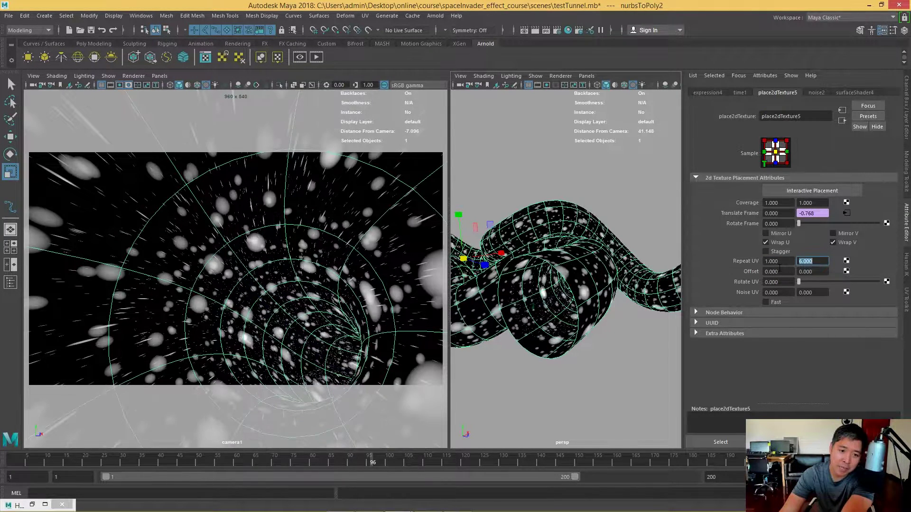
{"action": "type", "text": "0"}
{"action": "key", "text": "Return"}
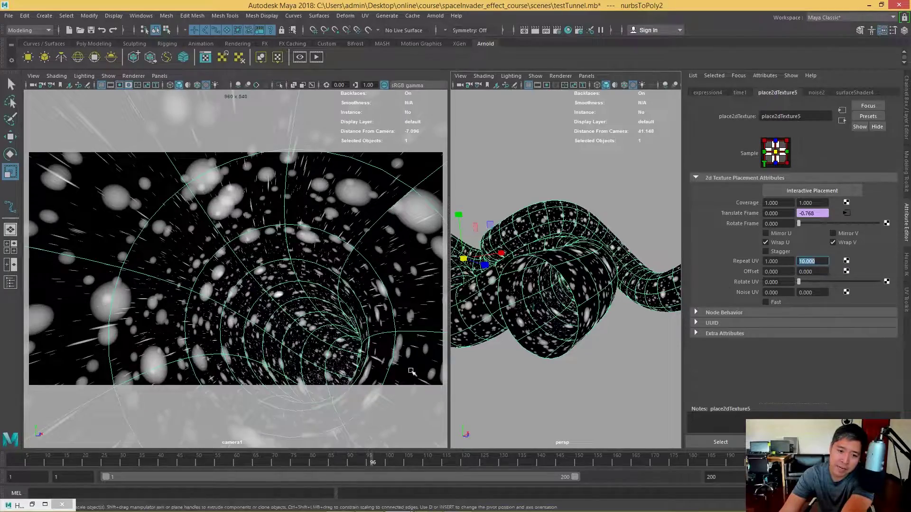
{"action": "left_click_drag", "start_coordinate": [78, 461], "coordinate": [191, 461]}
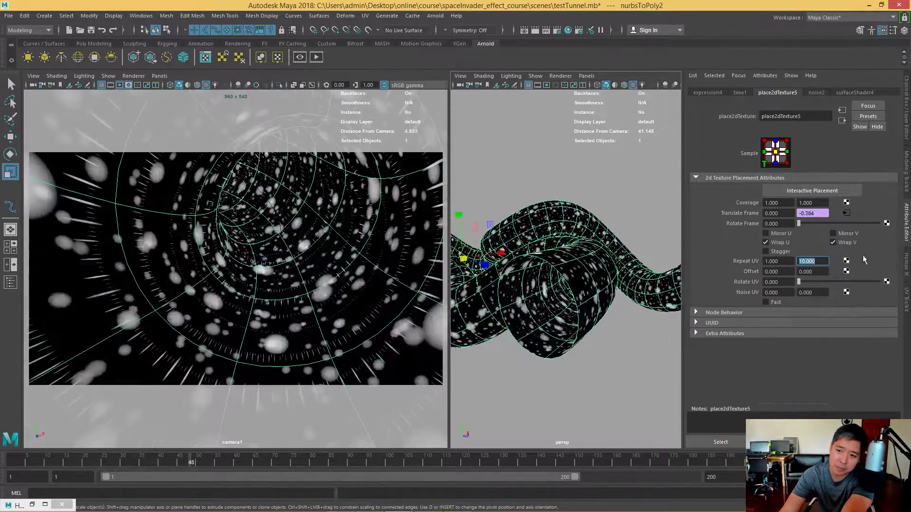
{"action": "type", "text": "1"}
{"action": "key", "text": "Return"}
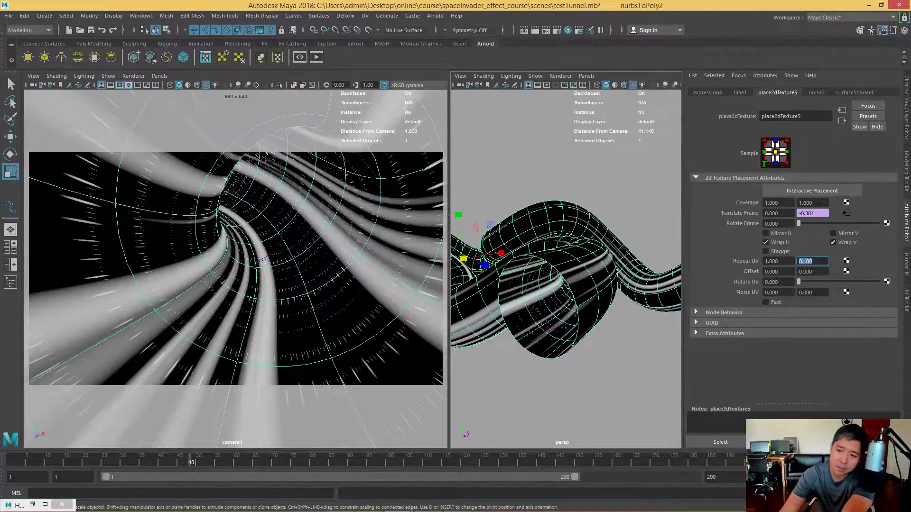
{"action": "key", "text": "Return"}
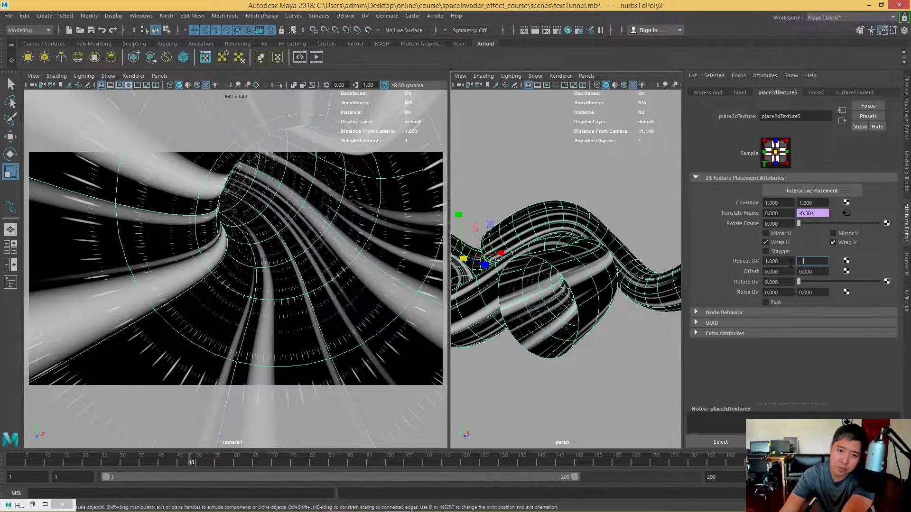
{"action": "key", "text": "Return"}
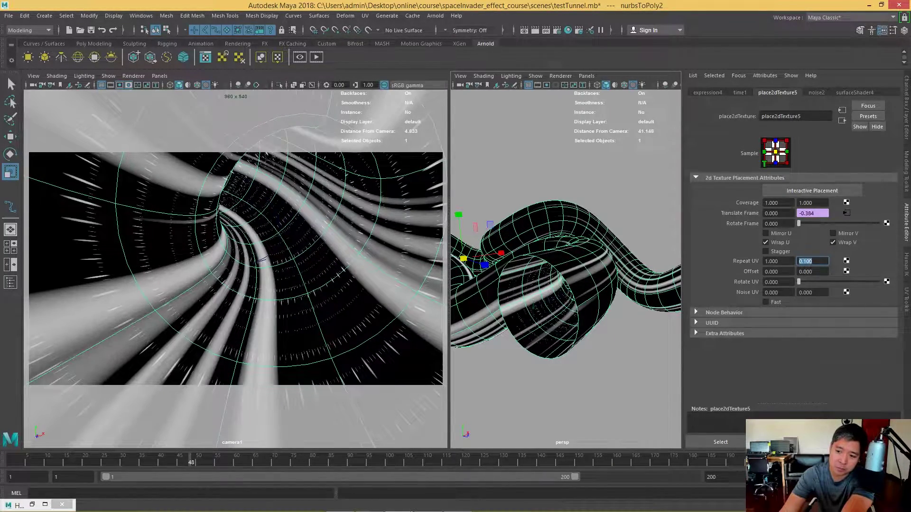
- Play back the streak animation, then render the camera view in Arnold
{"action": "key", "text": "alt+v"}
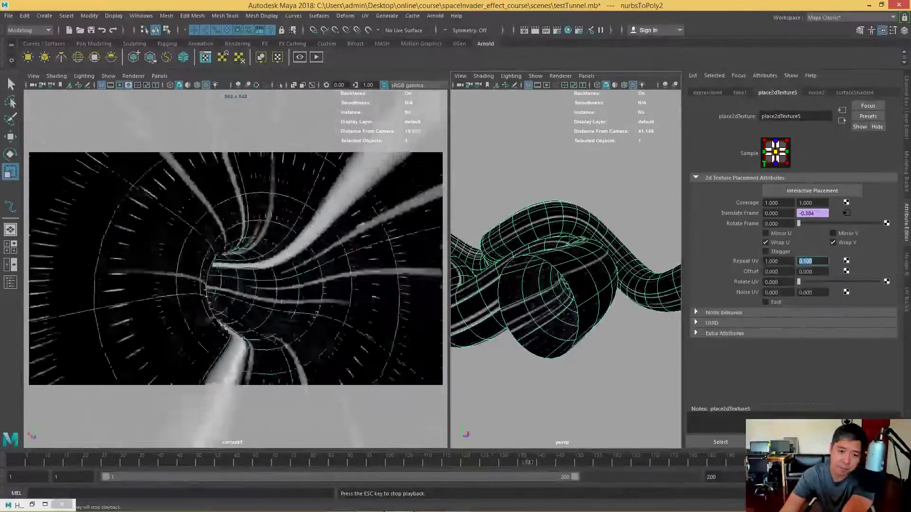
{"action": "key", "text": "Escape"}
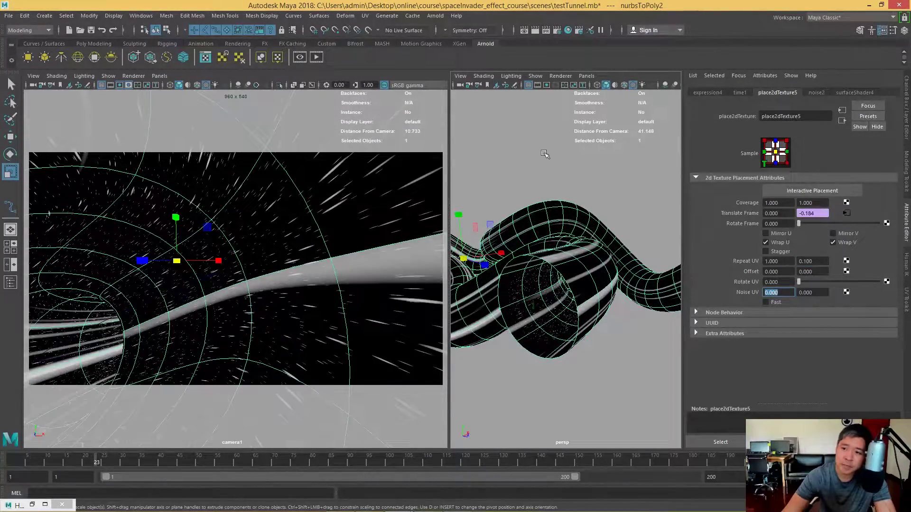
{"action": "left_click", "coordinate": [433, 15]}
{"action": "left_click", "coordinate": [441, 32]}
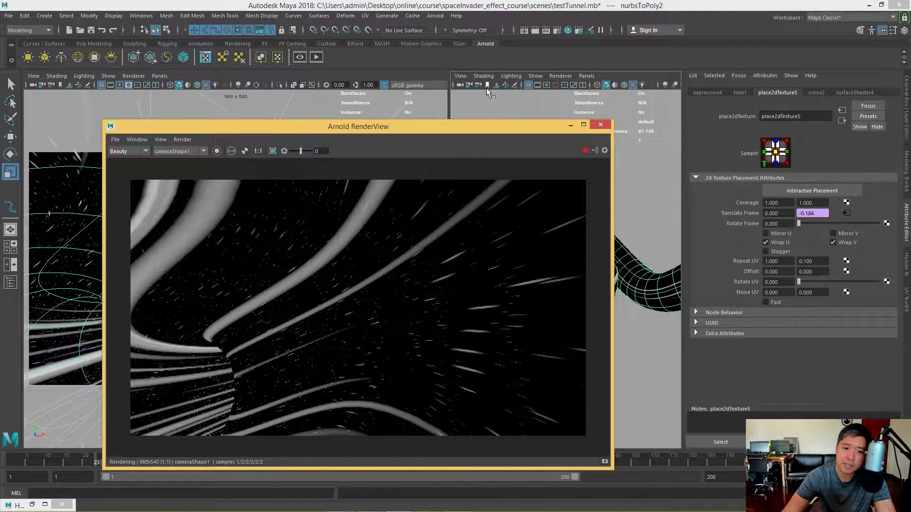
- Close the RenderView, move to frame 67, and select nurbsToPoly1 to show surfaceShader3
{"action": "left_click", "coordinate": [600, 124]}
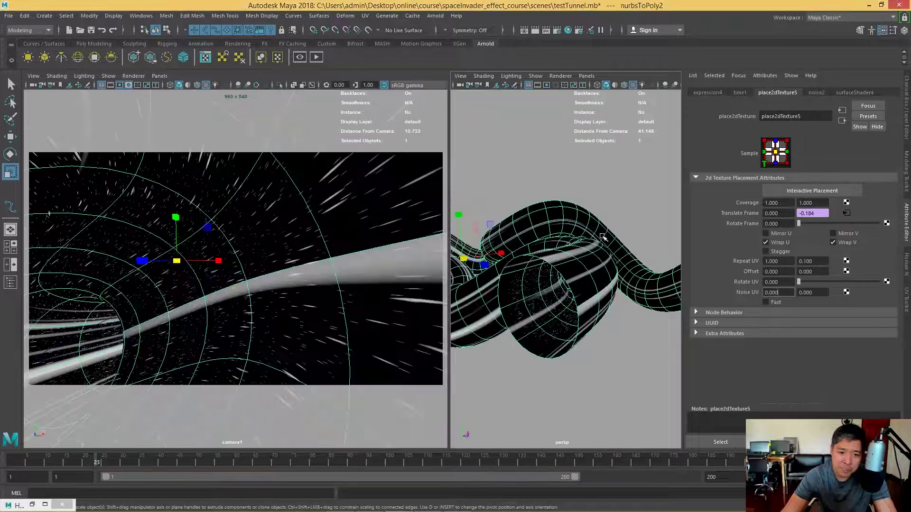
{"action": "left_click_drag", "start_coordinate": [192, 463], "coordinate": [263, 463]}
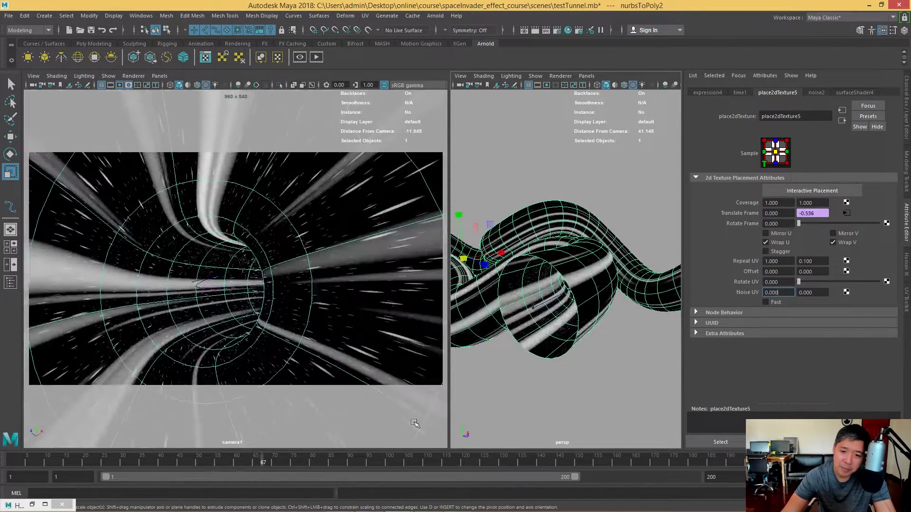
{"action": "left_click", "coordinate": [568, 365]}
{"action": "left_click", "coordinate": [565, 302]}
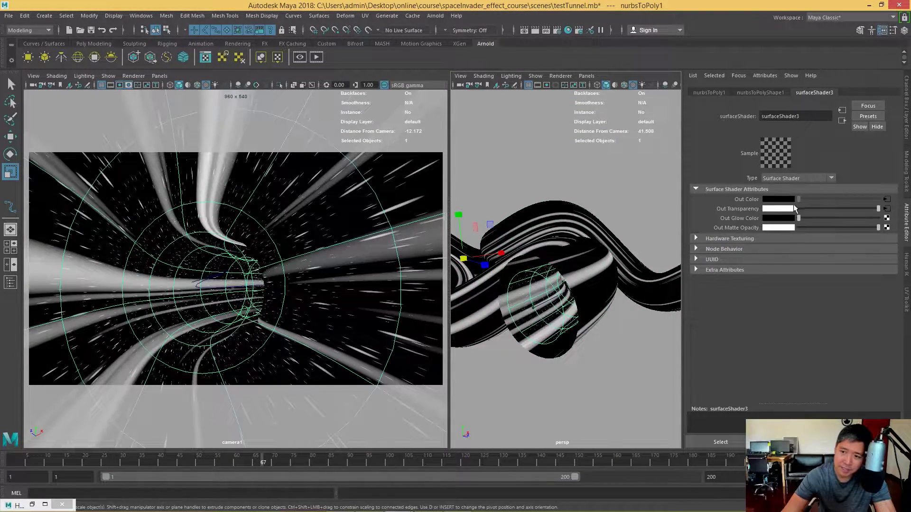
- Expand noise1's Color Balance, adjust Color Gain, and begin mapping a texture onto it
{"action": "left_click", "coordinate": [887, 200]}
{"action": "left_click", "coordinate": [794, 93]}
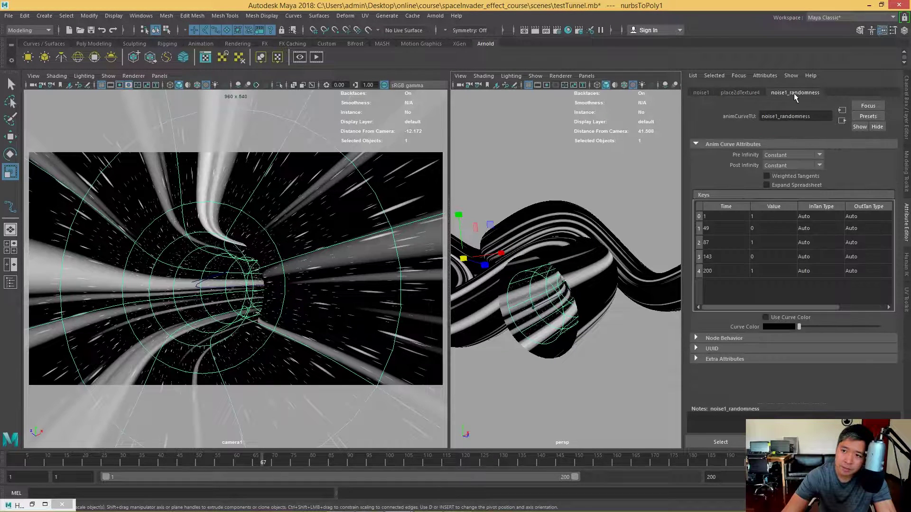
{"action": "left_click", "coordinate": [707, 93]}
{"action": "scroll", "coordinate": [864, 287], "scroll_direction": "down", "scroll_amount": 2}
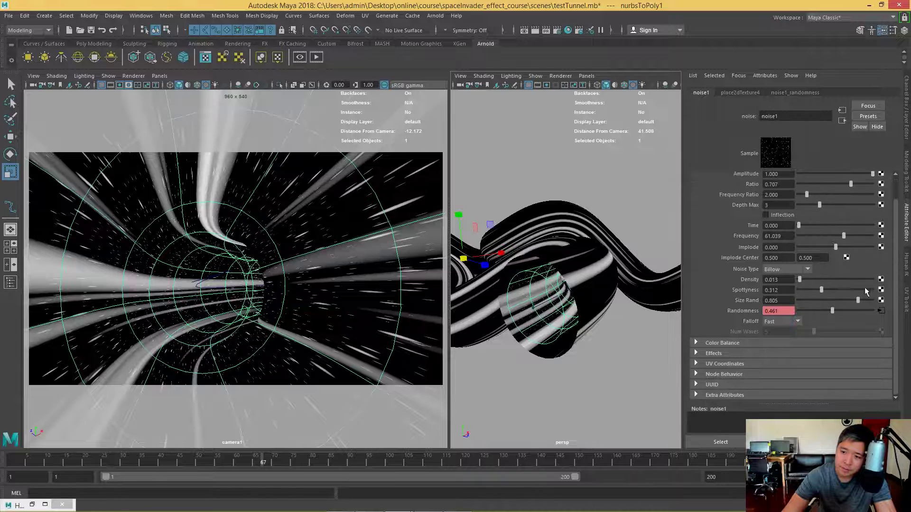
{"action": "left_click", "coordinate": [721, 343]}
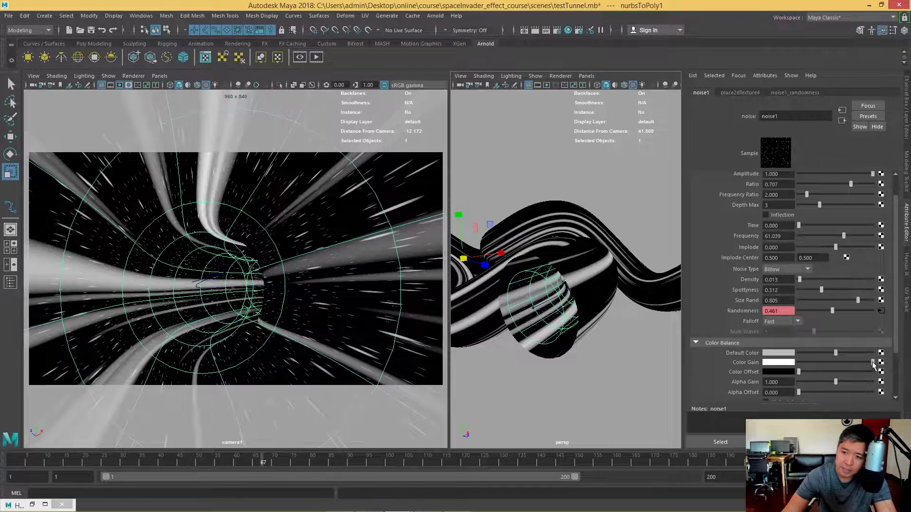
{"action": "left_click_drag", "start_coordinate": [870, 362], "coordinate": [909, 374]}
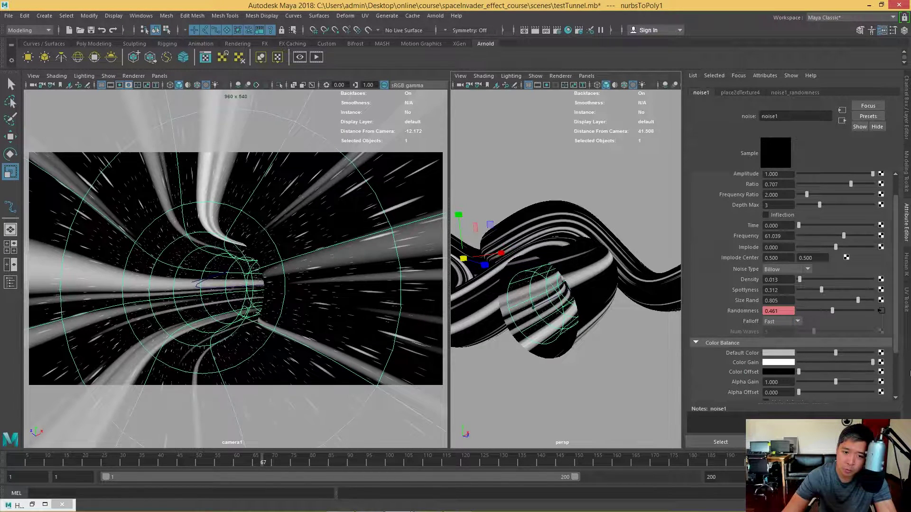
{"action": "left_click", "coordinate": [881, 362]}
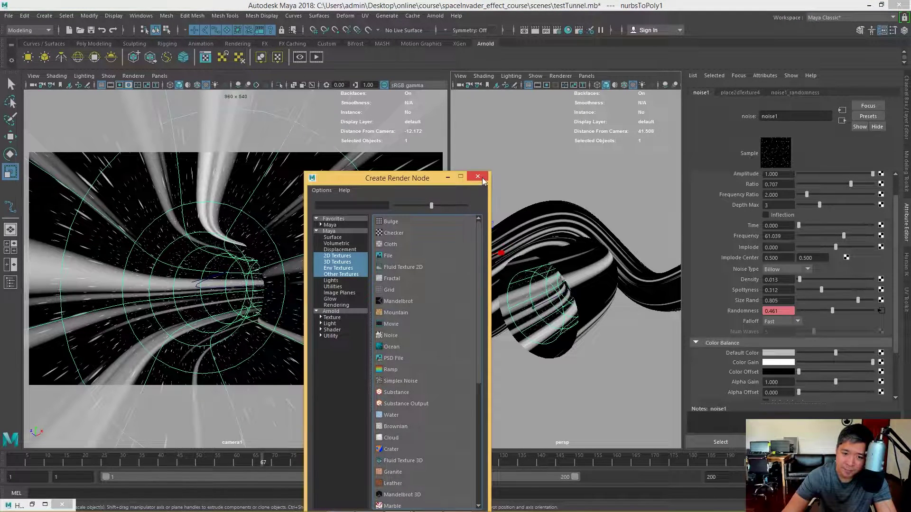
- Create a ramp on noise1's Color Gain and turn its white entry red near 0.781
{"action": "left_click", "coordinate": [391, 370]}
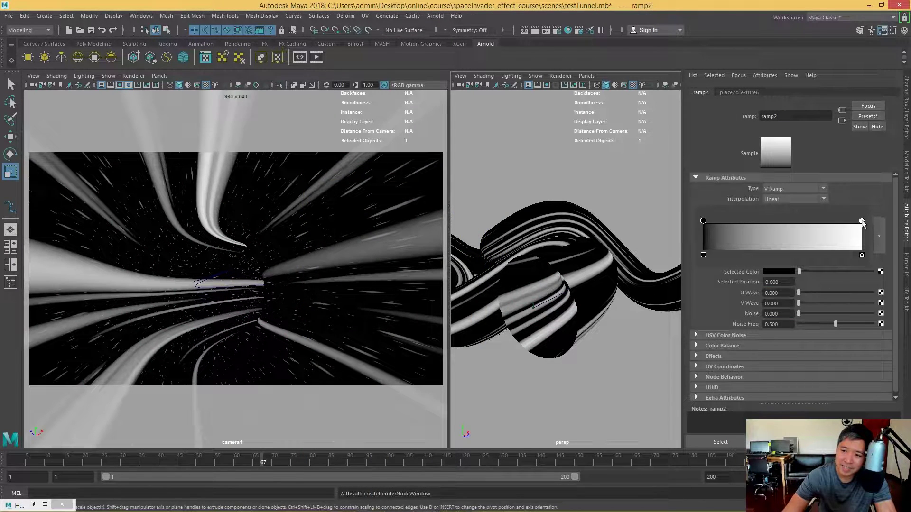
{"action": "left_click_drag", "start_coordinate": [862, 221], "coordinate": [772, 240]}
{"action": "left_click", "coordinate": [775, 273]}
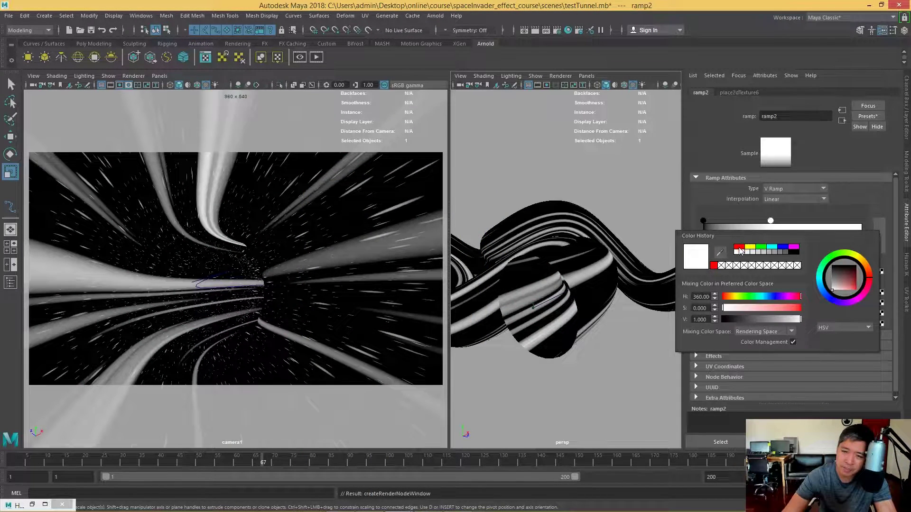
{"action": "left_click", "coordinate": [741, 251]}
{"action": "mouse_move", "coordinate": [771, 221]}
{"action": "left_mouse_down"}
{"action": "mouse_move", "coordinate": [828, 222]}
{"action": "mouse_move", "coordinate": [761, 238]}
{"action": "left_mouse_up"}
- Delete the ramp's black entry so it is solid red, preview at frame 139, and reselect a tunnel
{"action": "left_click_drag", "start_coordinate": [703, 222], "coordinate": [667, 234]}
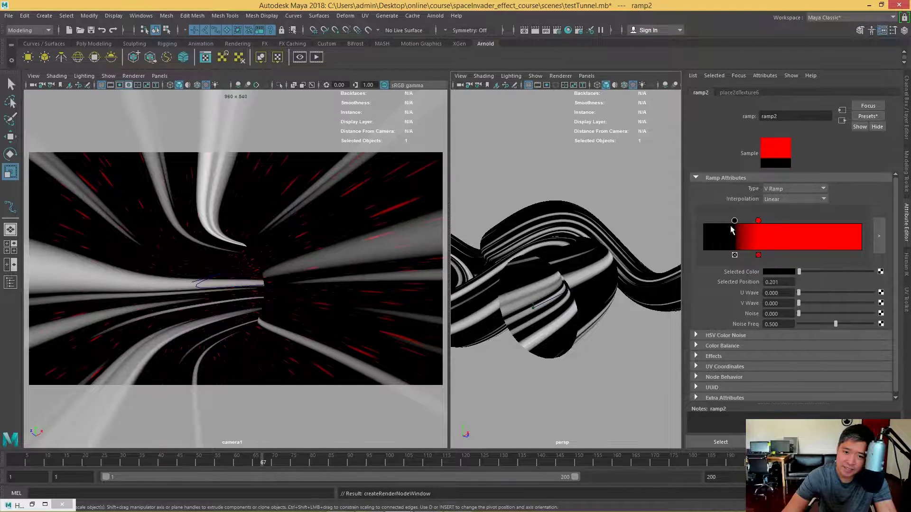
{"action": "left_click_drag", "start_coordinate": [236, 464], "coordinate": [537, 463]}
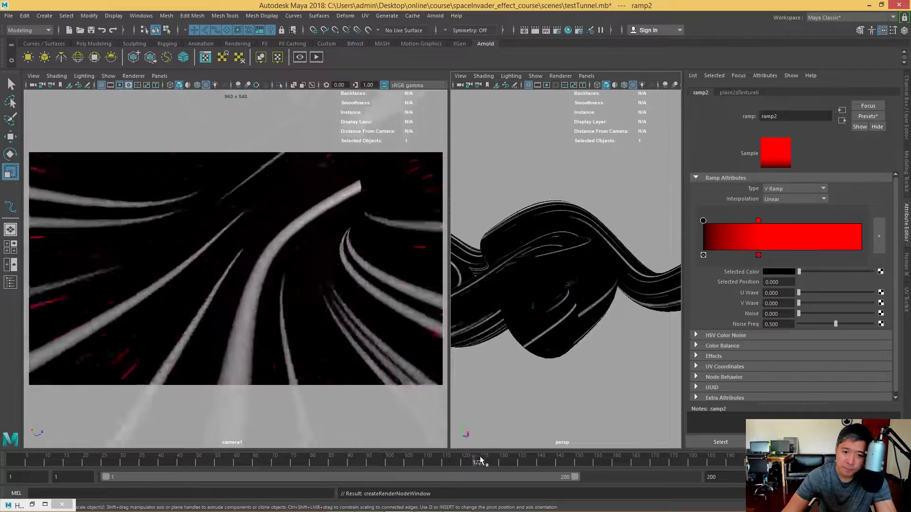
{"action": "left_click", "coordinate": [703, 255]}
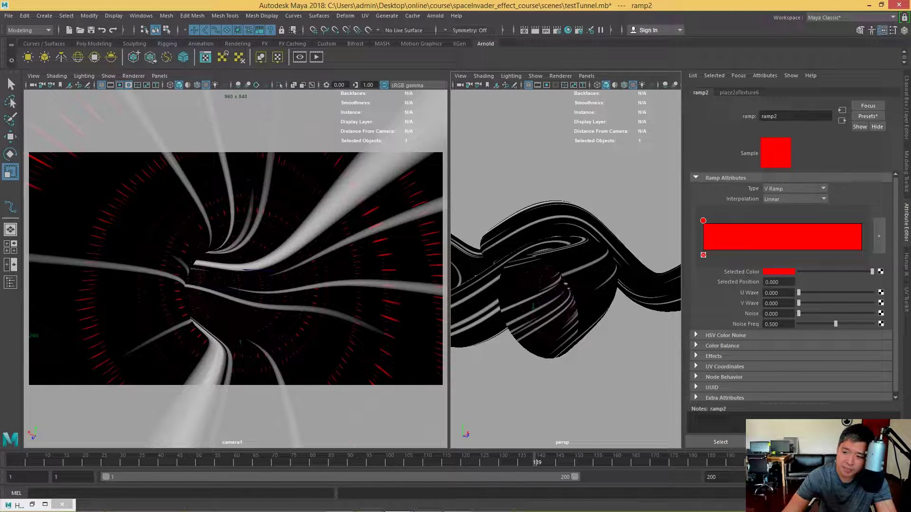
{"action": "key", "text": "Escape"}
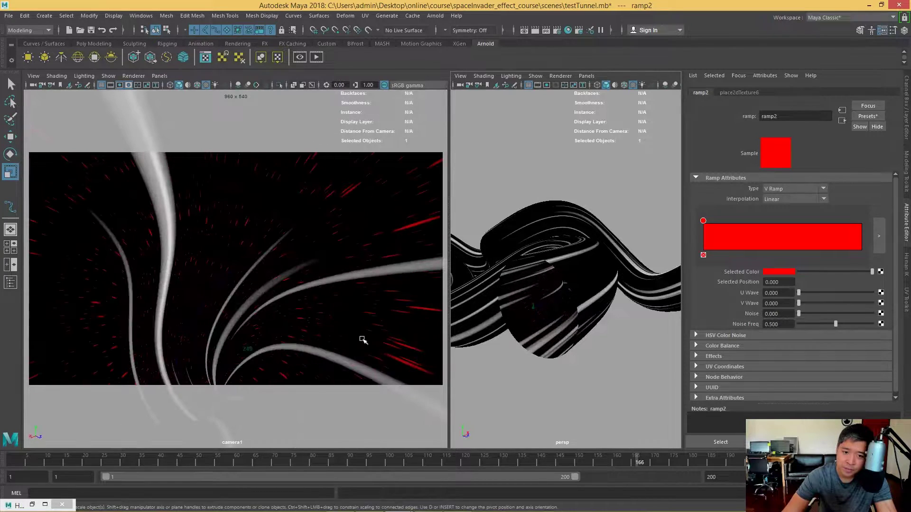
{"action": "left_click", "coordinate": [340, 287]}
- Select nurbsToPoly2 and set noise2's Color Gain to green from the colour history
{"action": "left_click", "coordinate": [578, 248]}
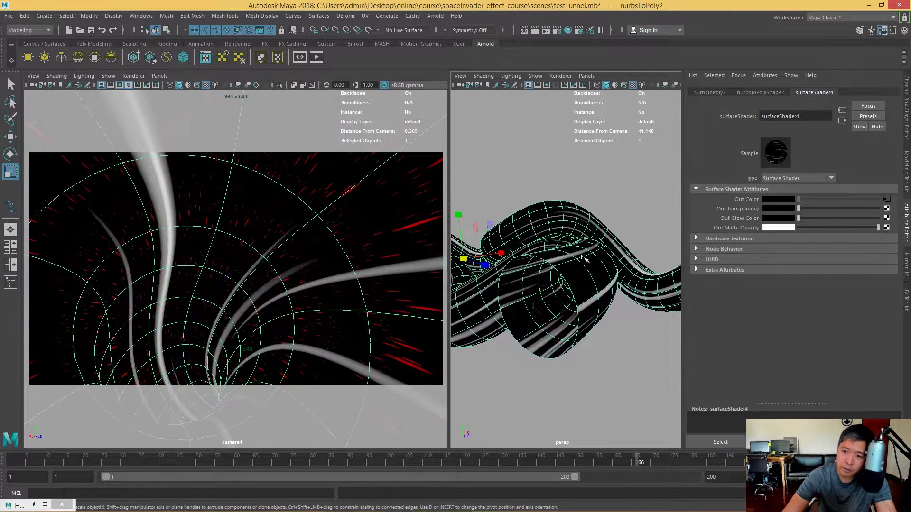
{"action": "left_click", "coordinate": [887, 200]}
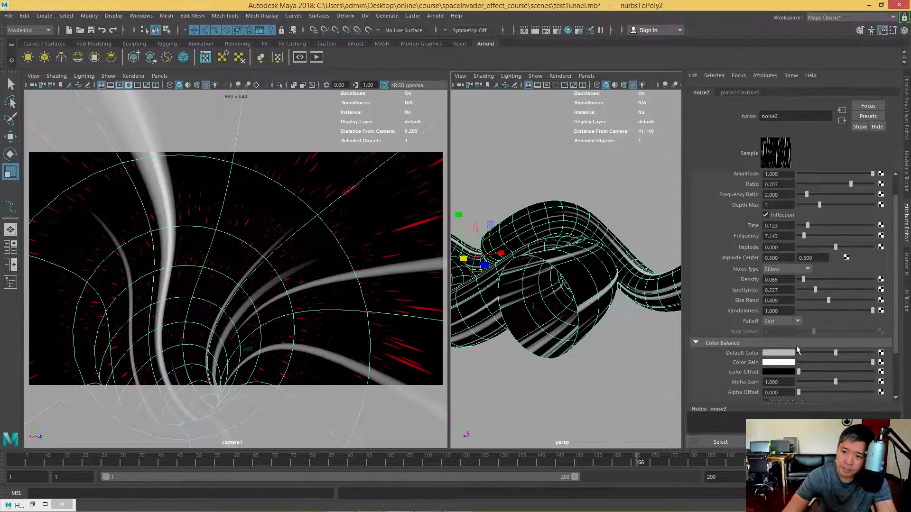
{"action": "left_click", "coordinate": [781, 364]}
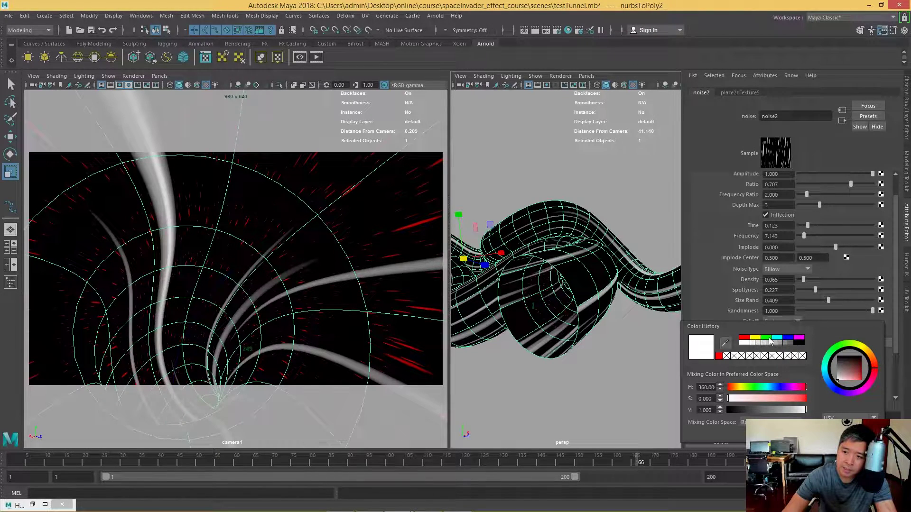
{"action": "left_click", "coordinate": [771, 341]}
{"action": "left_click", "coordinate": [594, 361]}
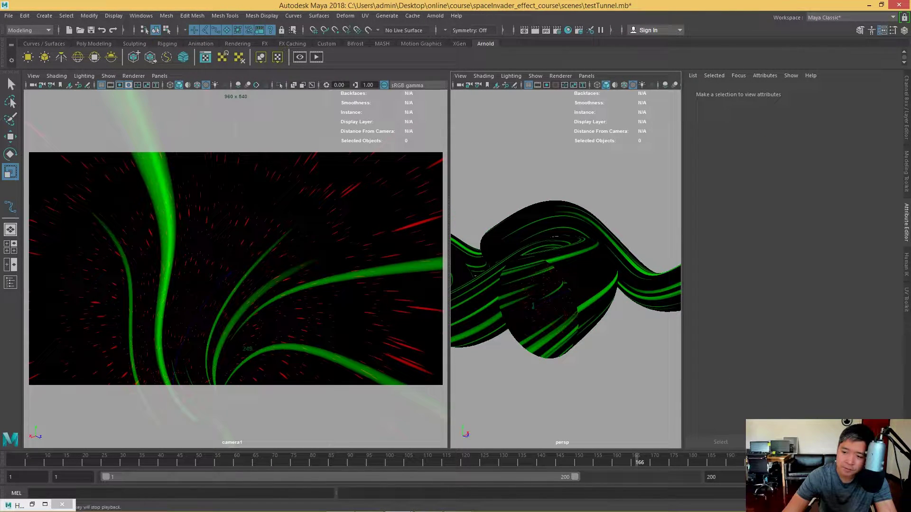